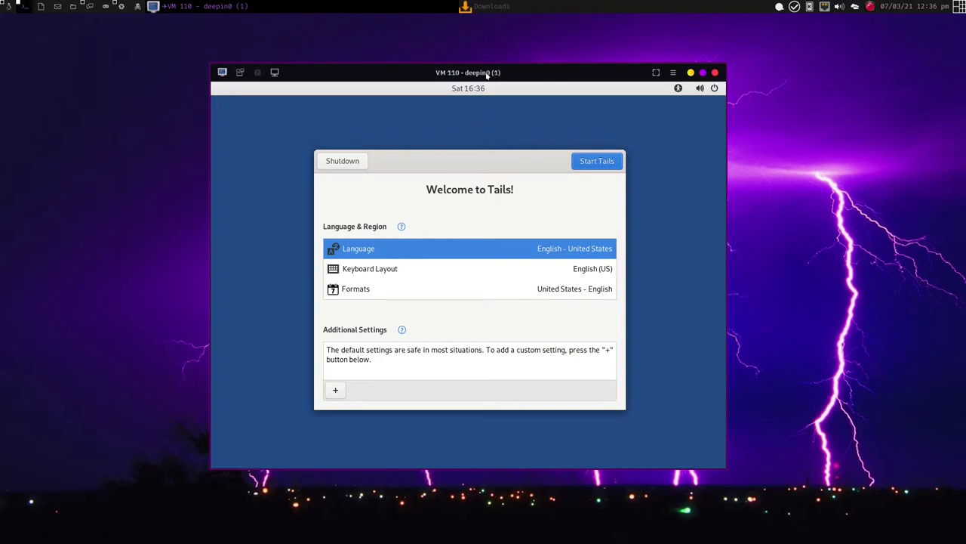
Position the Tails VM window and its welcome dialog on the host screen
left_click_drag(481, 73, 516, 89)
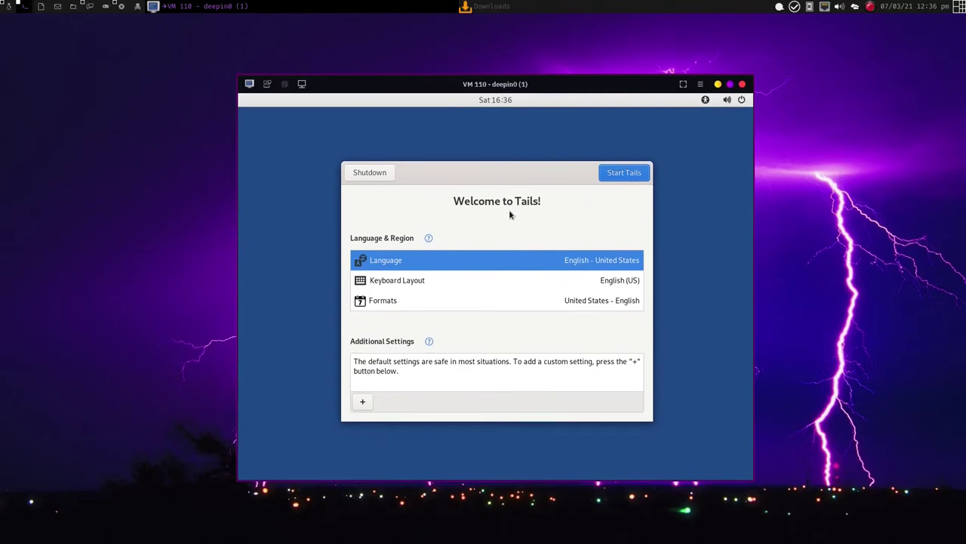
left_click_drag(495, 84, 449, 54)
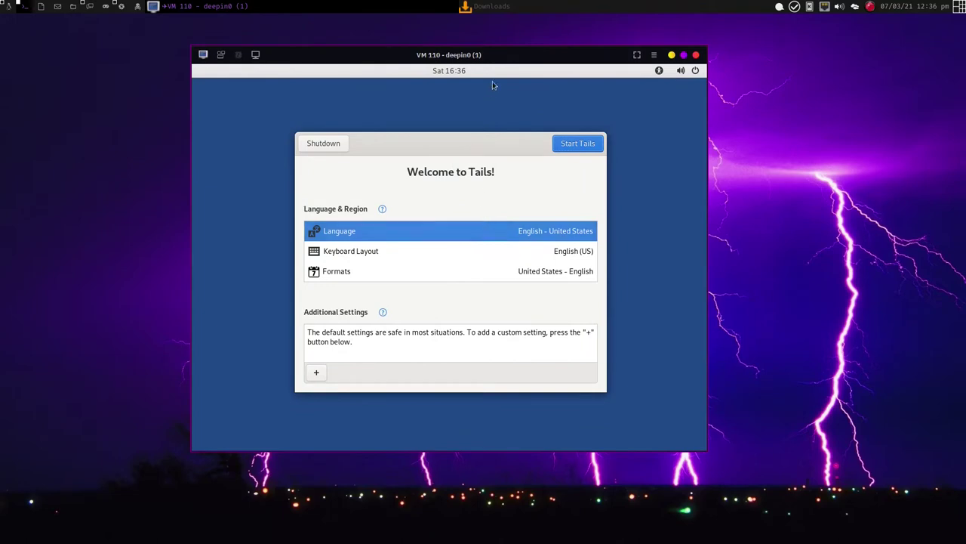
left_click_drag(472, 57, 480, 56)
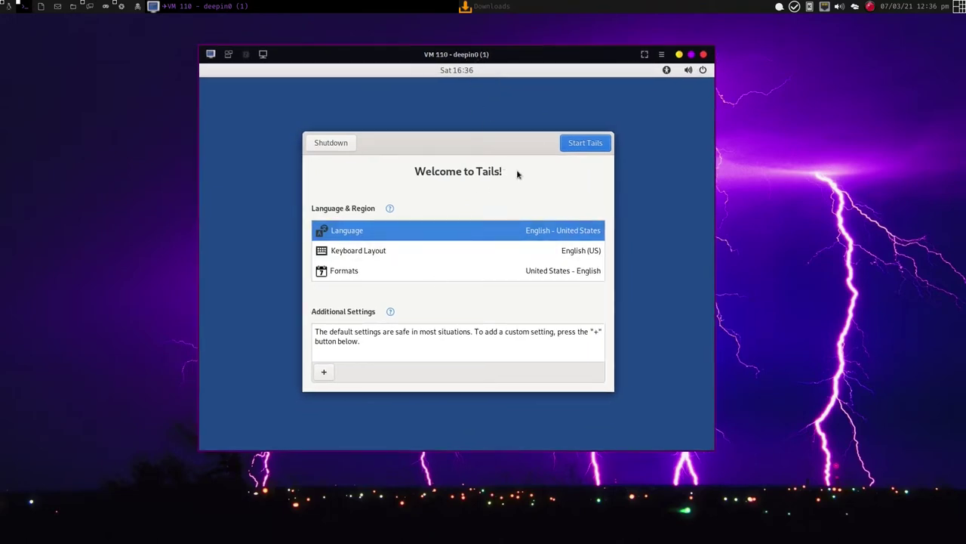
left_click_drag(498, 151, 492, 138)
mouse_move(493, 61)
left_mouse_down()
mouse_move(487, 66)
mouse_move(508, 67)
left_mouse_up()
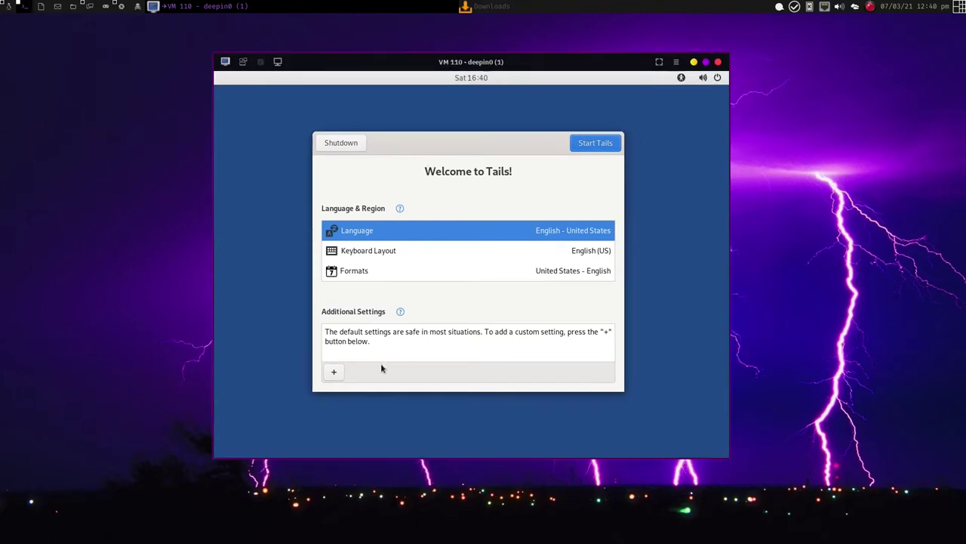
Look at the additional settings, add none, and start Tails with the default English settings
left_click(334, 372)
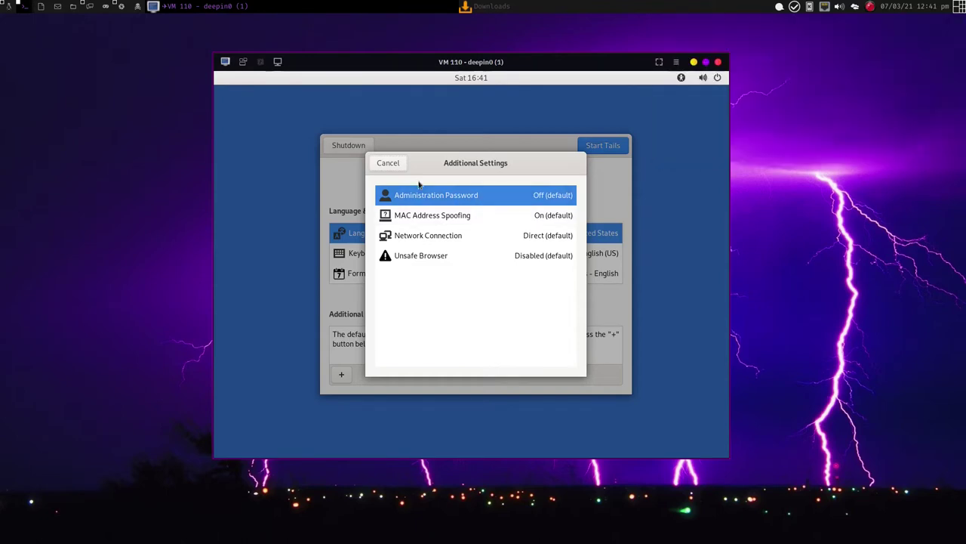
left_click_drag(536, 57, 496, 61)
left_click(364, 167)
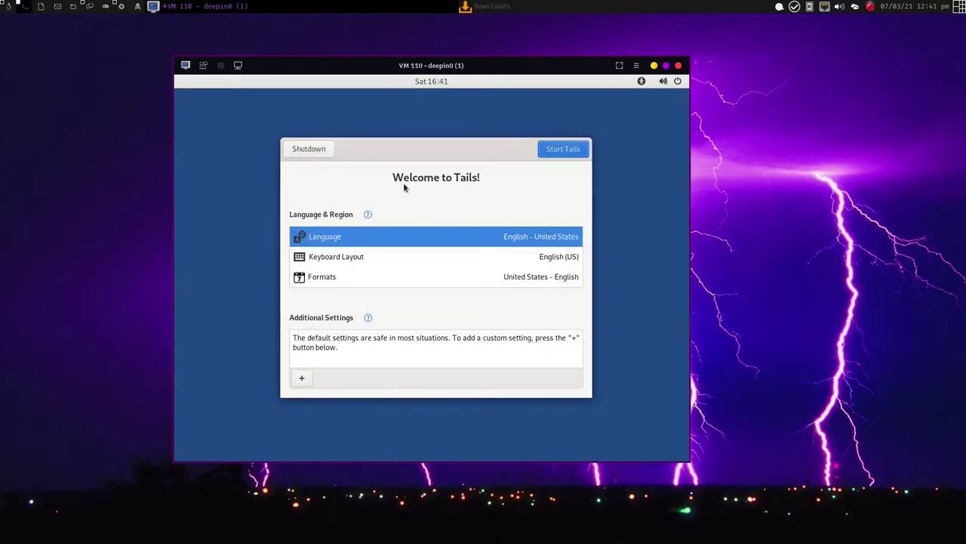
left_click_drag(452, 63, 473, 70)
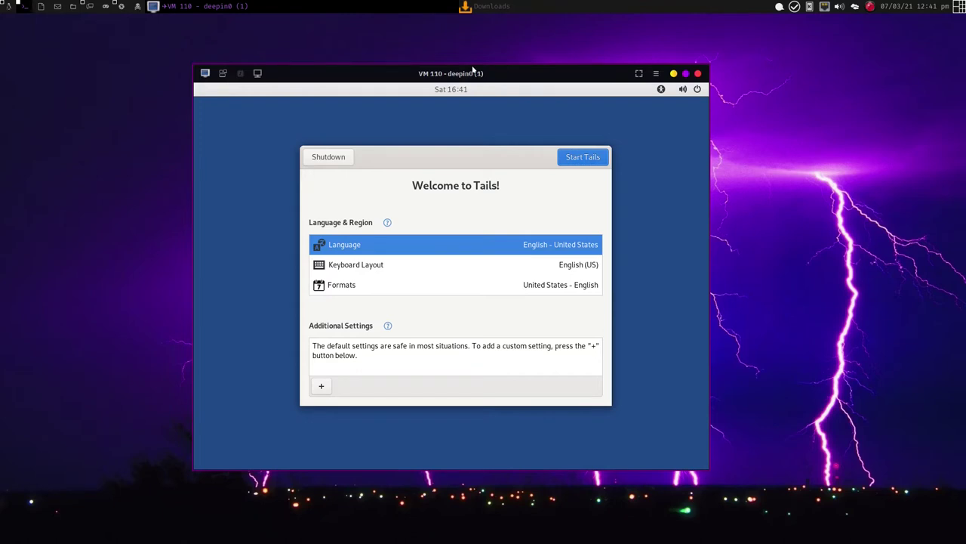
left_click_drag(519, 71, 537, 70)
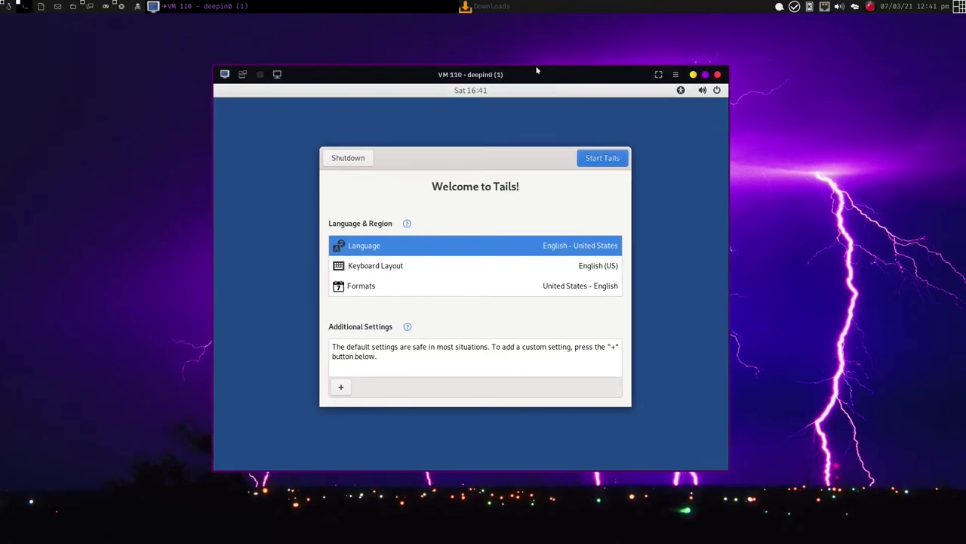
left_click_drag(534, 70, 556, 60)
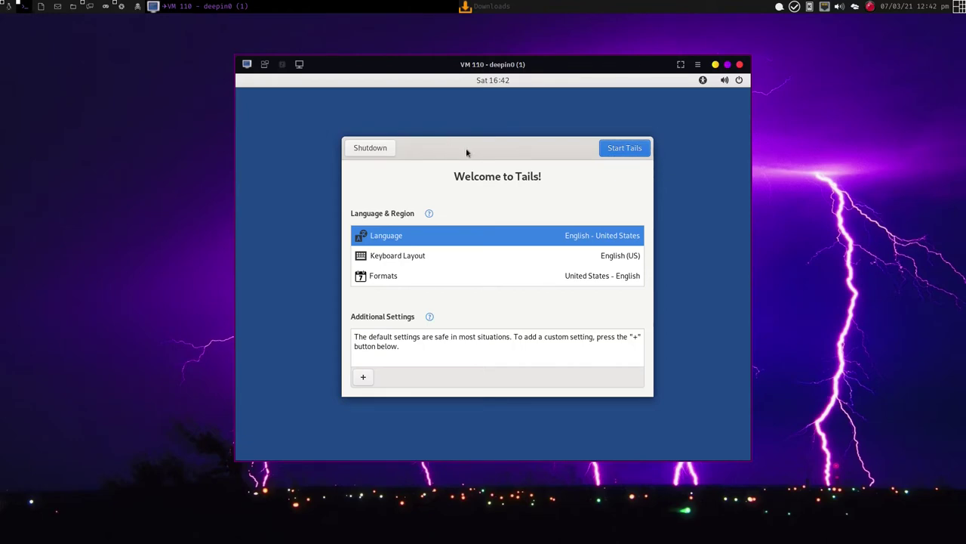
left_click_drag(466, 152, 459, 153)
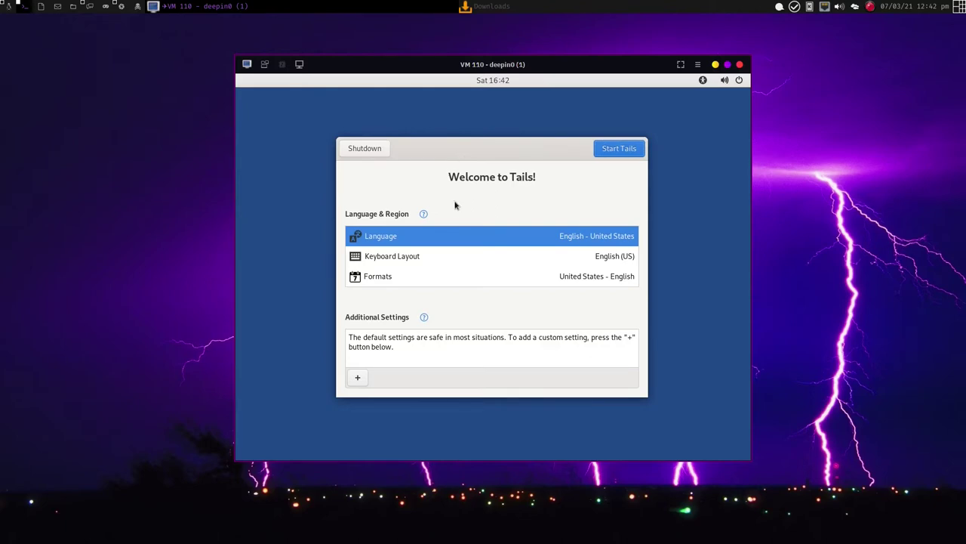
left_click(619, 148)
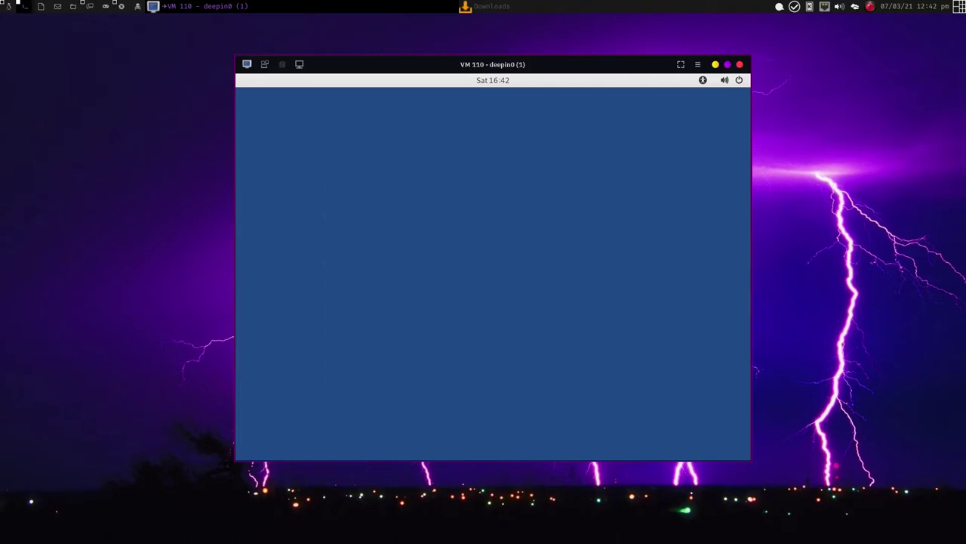
Maximize the VM, wait for the Tails desktop, and close the 'virtual machine detected' notice
left_click_drag(409, 61, 385, 61)
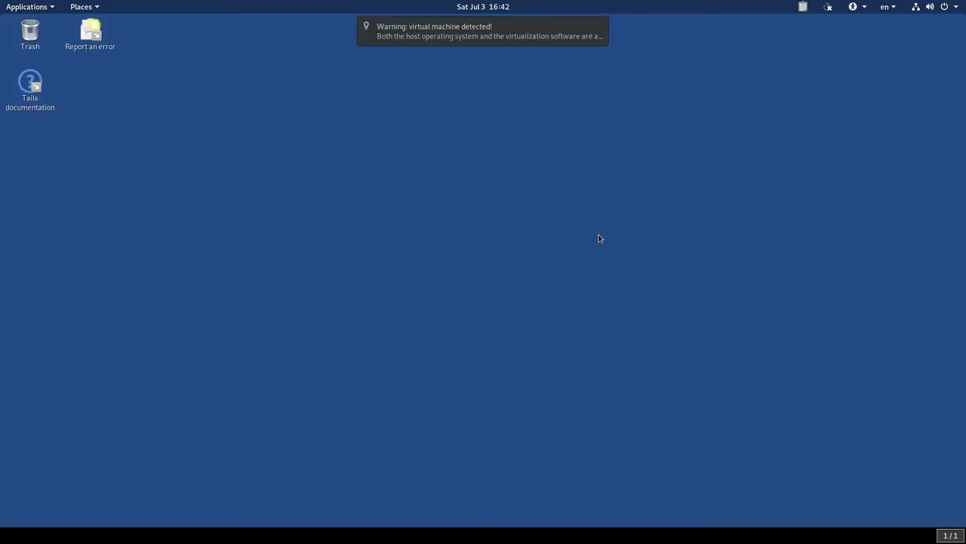
mouse_move(589, 47)
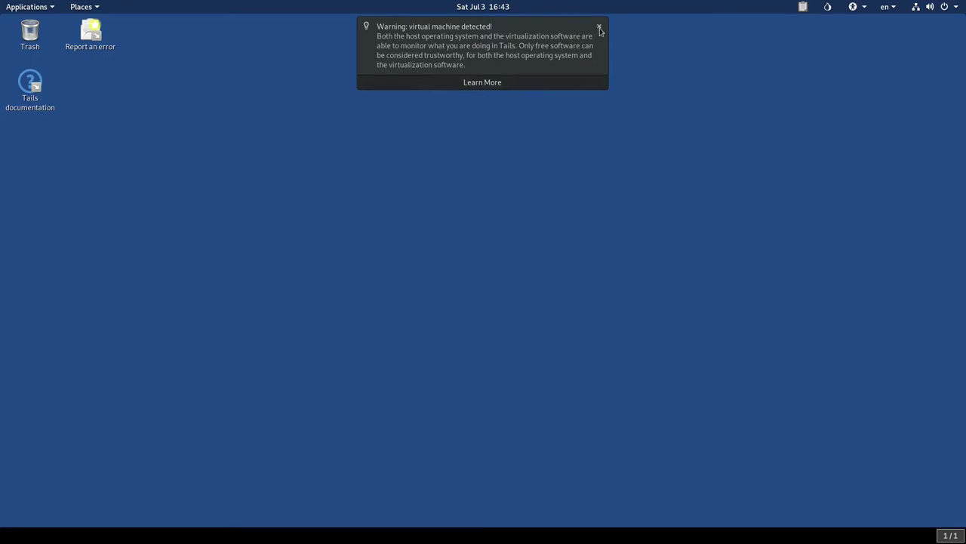
left_click(600, 28)
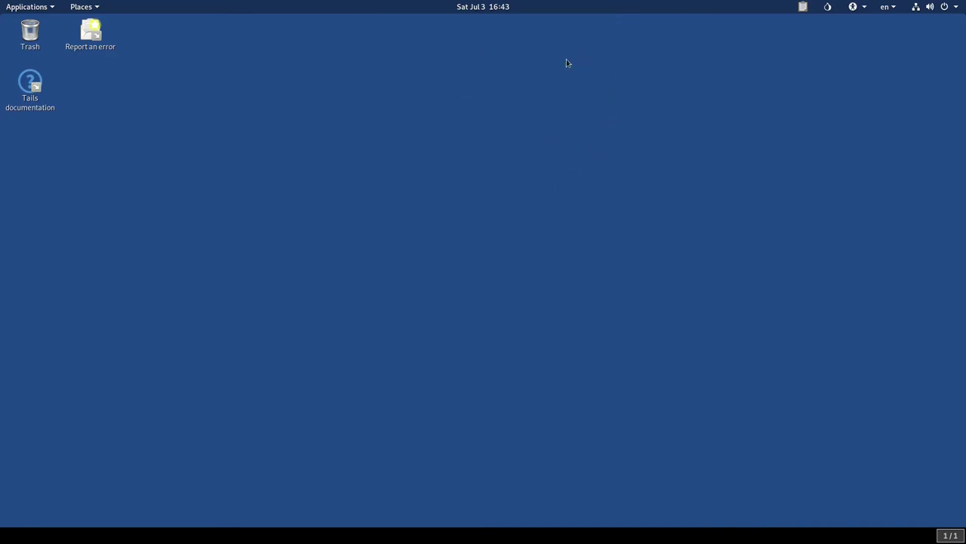
Launch Tor Browser from the Activities dash
key("super")
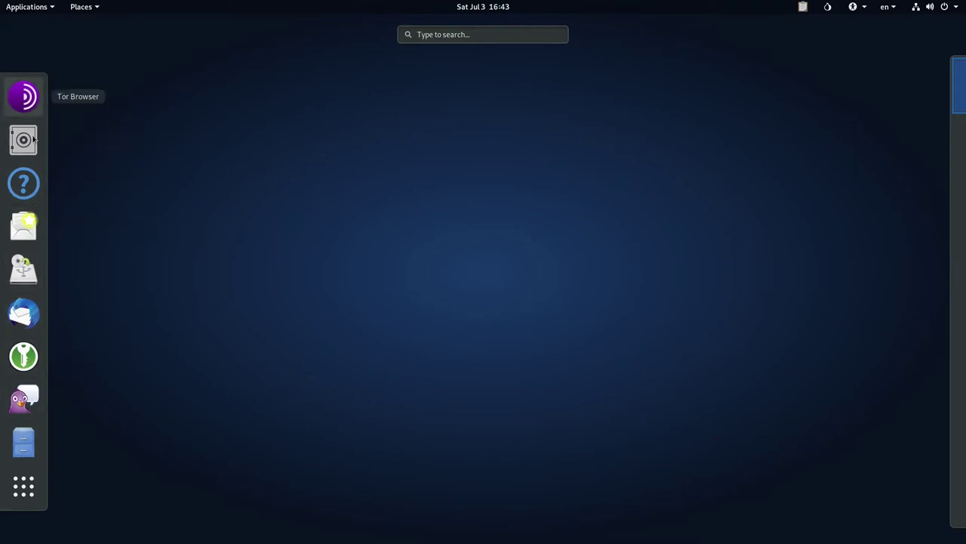
key("super")
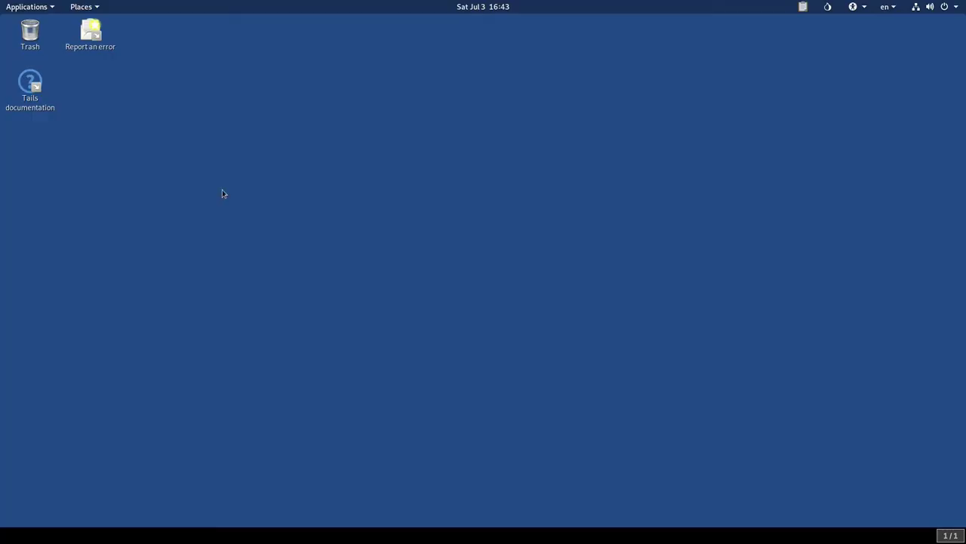
key("super")
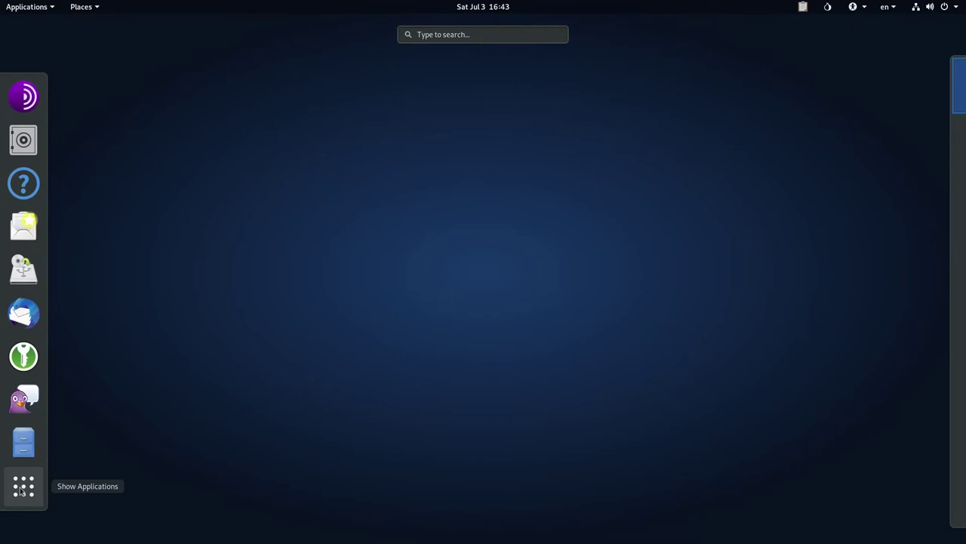
mouse_move(936, 99)
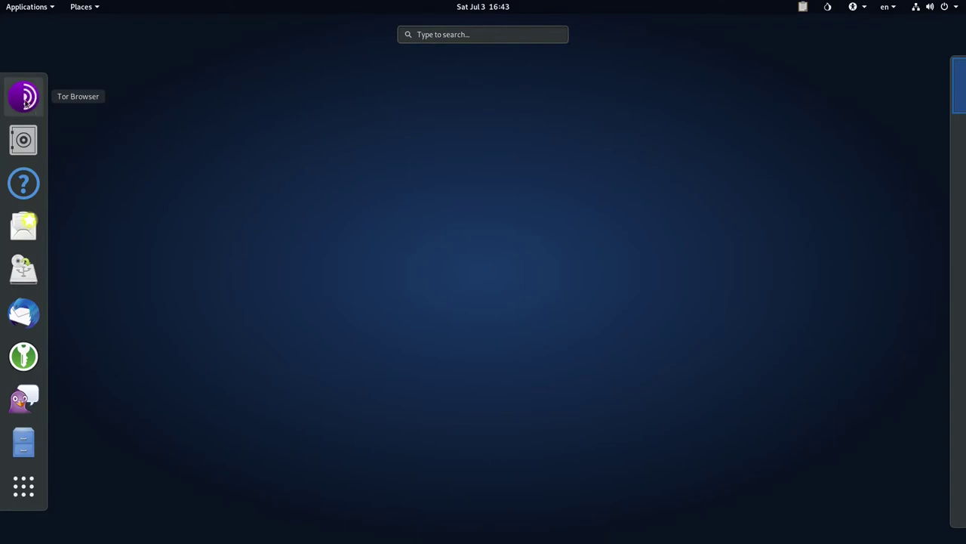
left_click(24, 98)
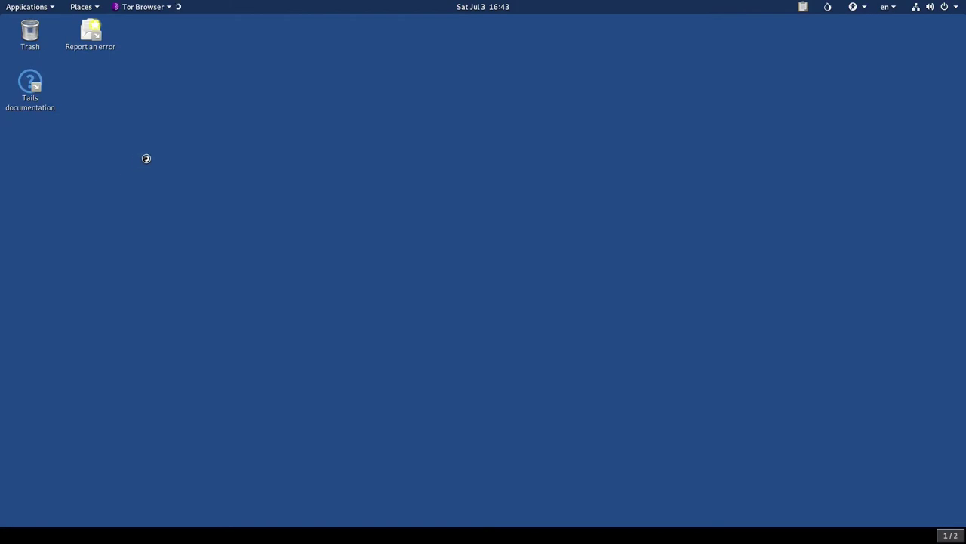
Open the Files file manager on the Home folder
key("super")
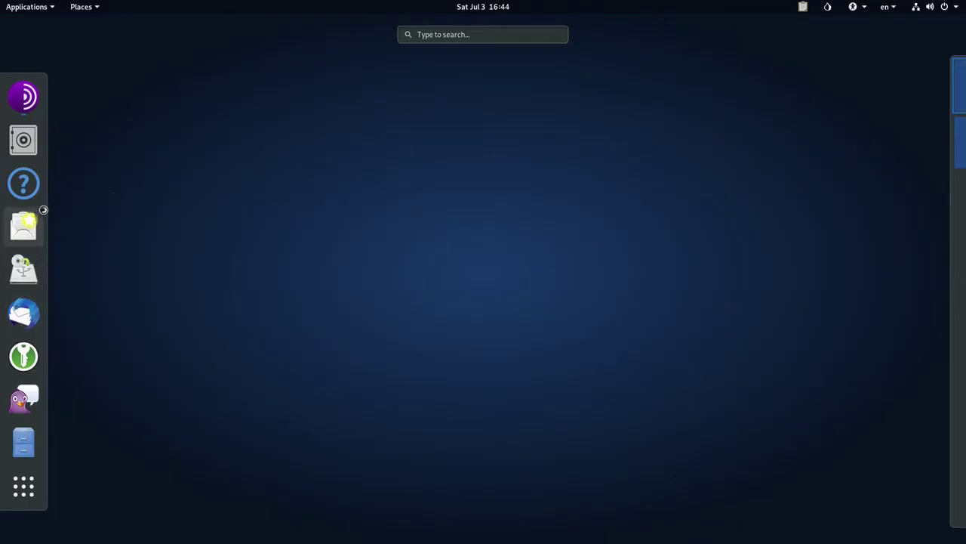
left_click(29, 439)
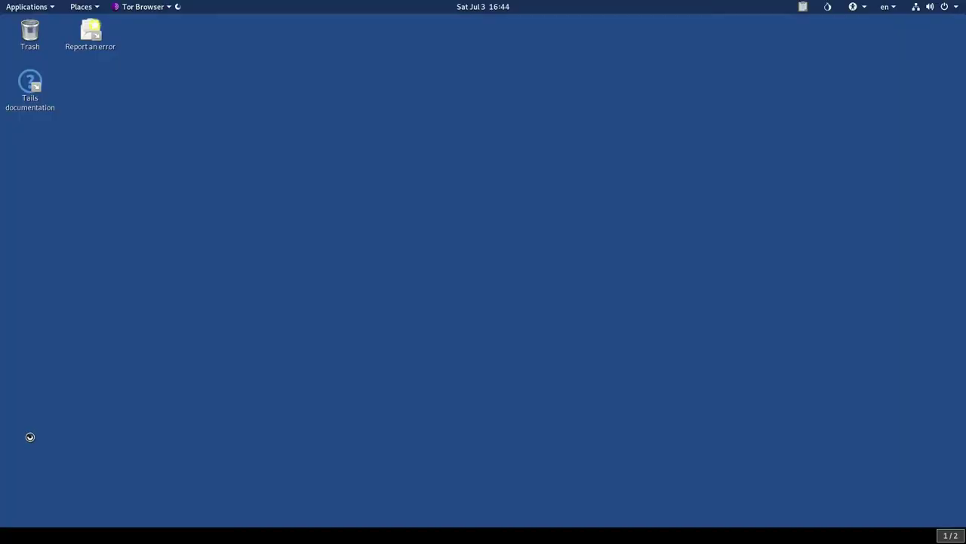
key("super")
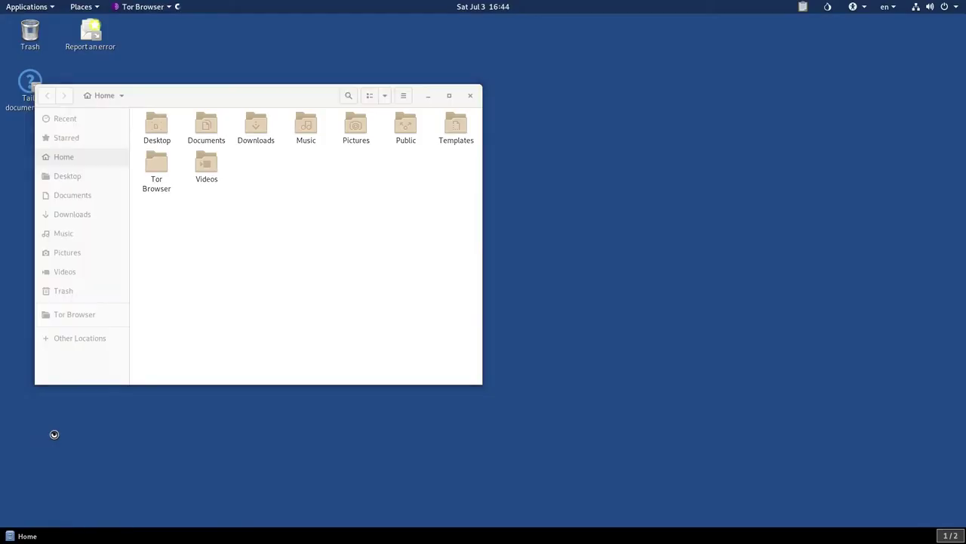
Show the grid of all installed applications from the Activities overview
key("super")
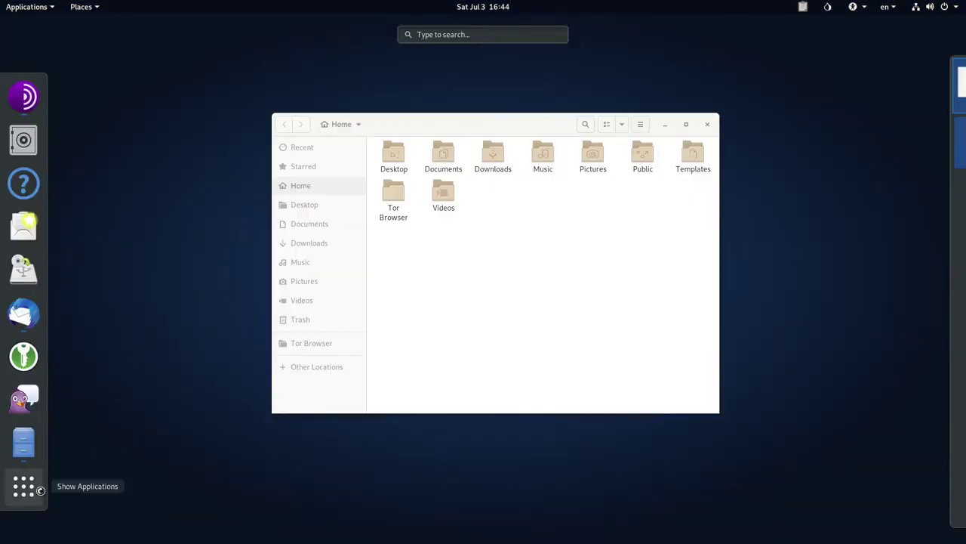
left_click(40, 491)
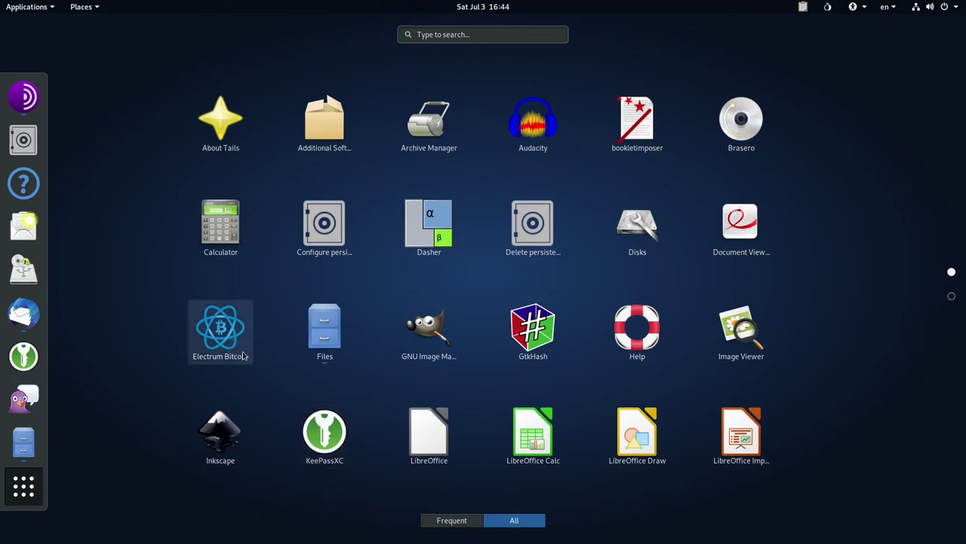
Try launching Electrum Bitcoin Wallet, then move to the second page of applications
left_click(227, 308)
left_click(243, 327)
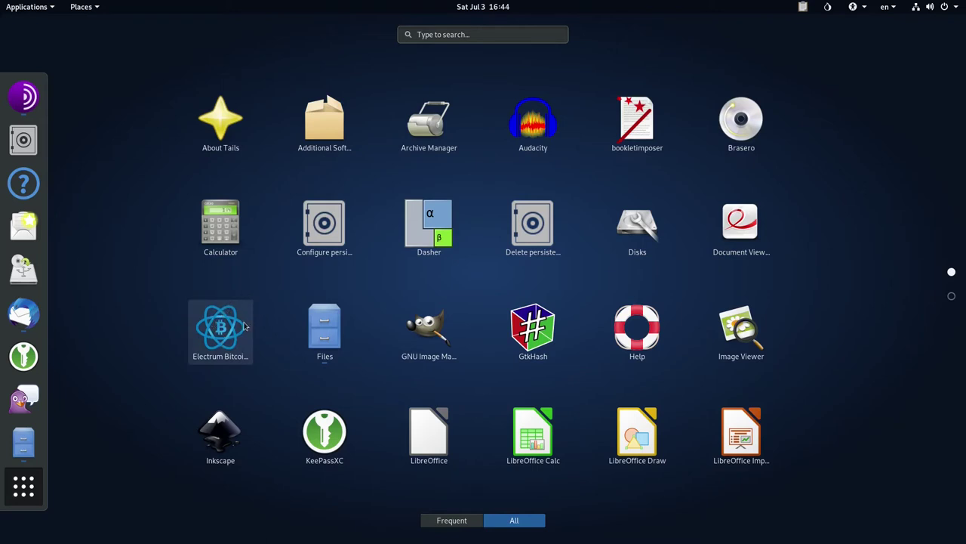
left_click(952, 296)
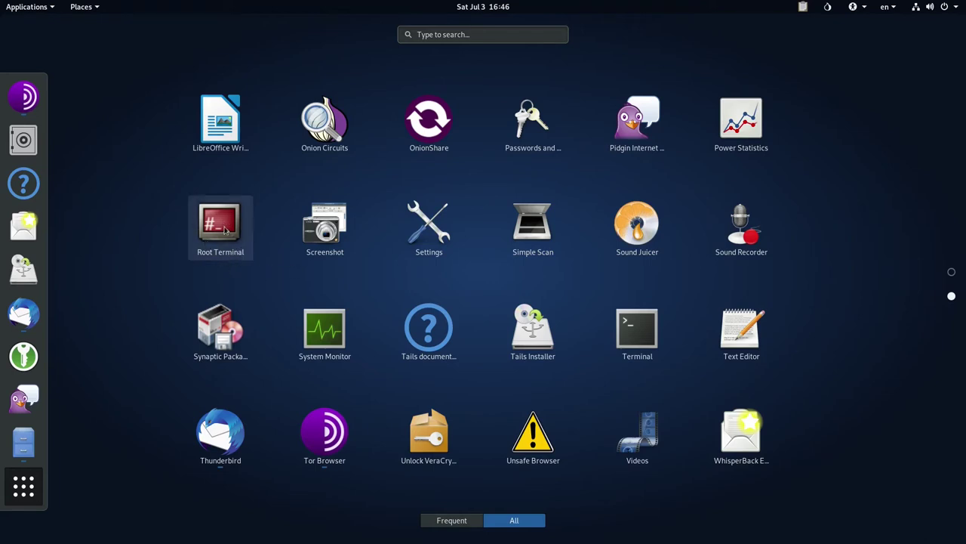
Launch Root Terminal, which brings up an administrator password prompt
key("Return")
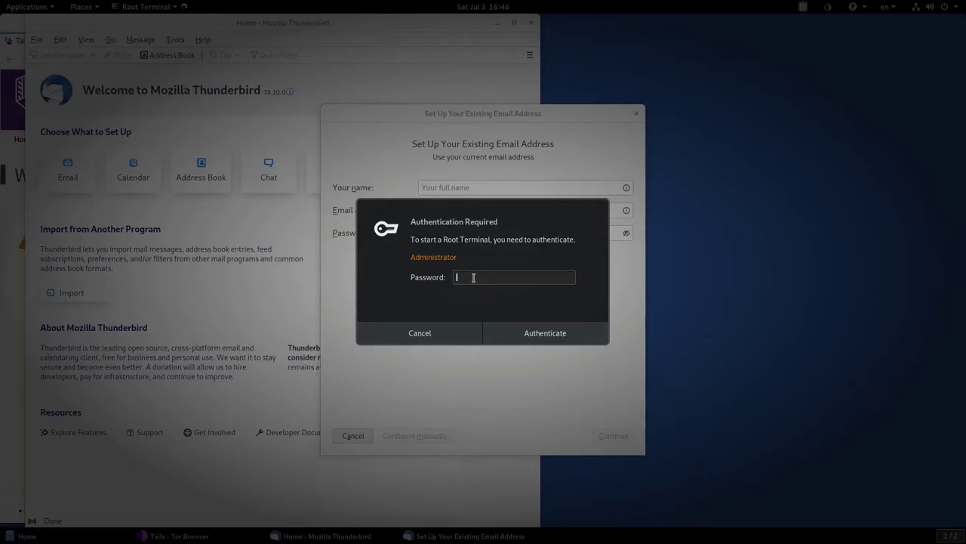
Cancel the Root Terminal password request and return to the Activities overview
left_click(421, 332)
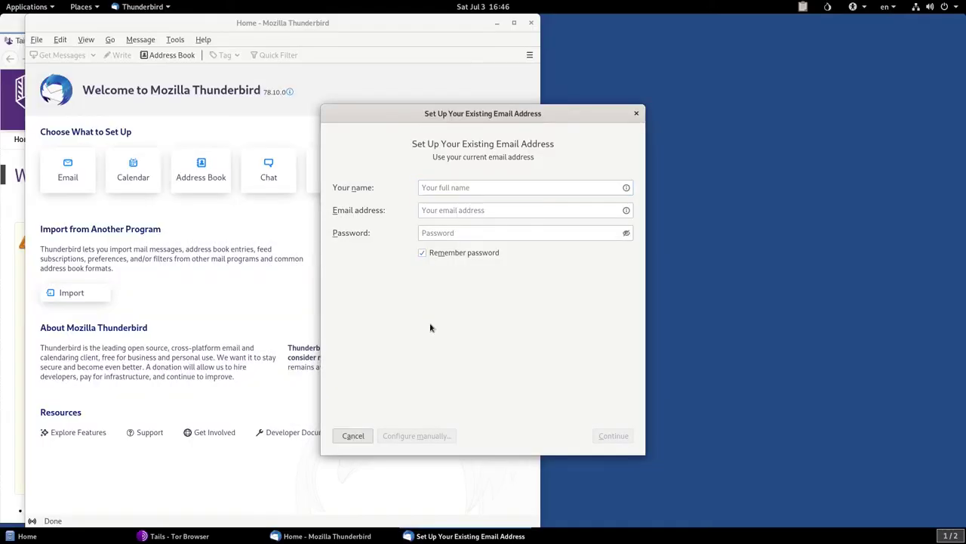
key("super")
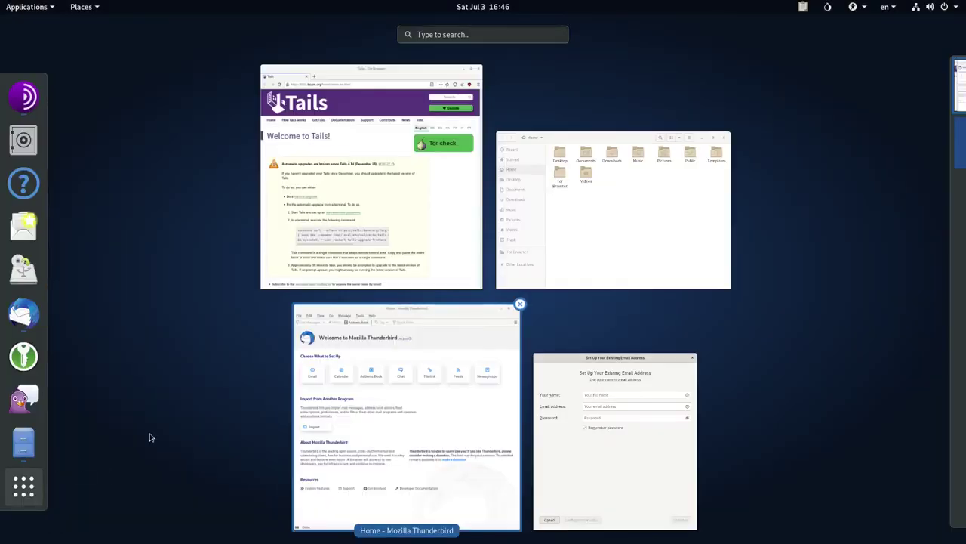
scroll(423, 338, "down", 1)
Browse the full applications grid, then return to the overview of open windows
key("super+a")
scroll(543, 264, "down", 1)
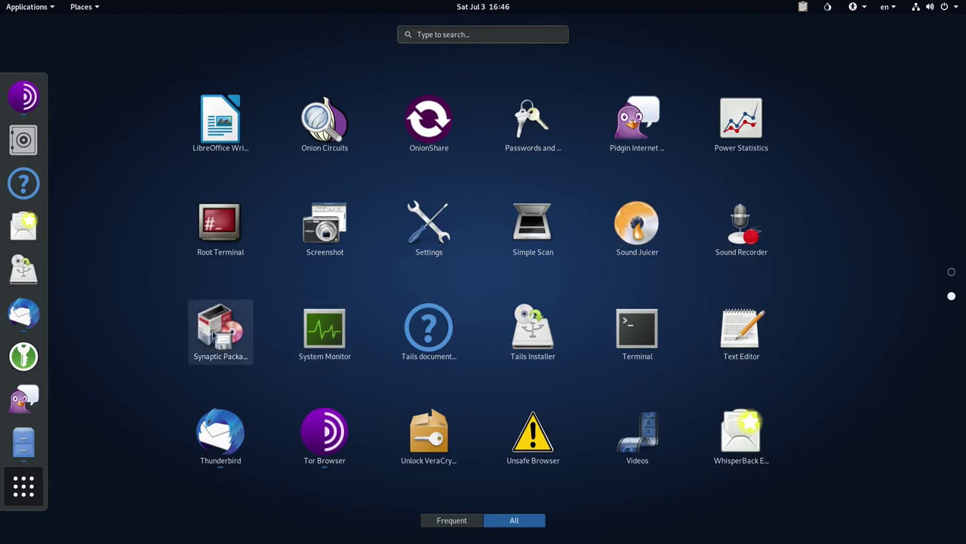
left_click(34, 98)
key("super")
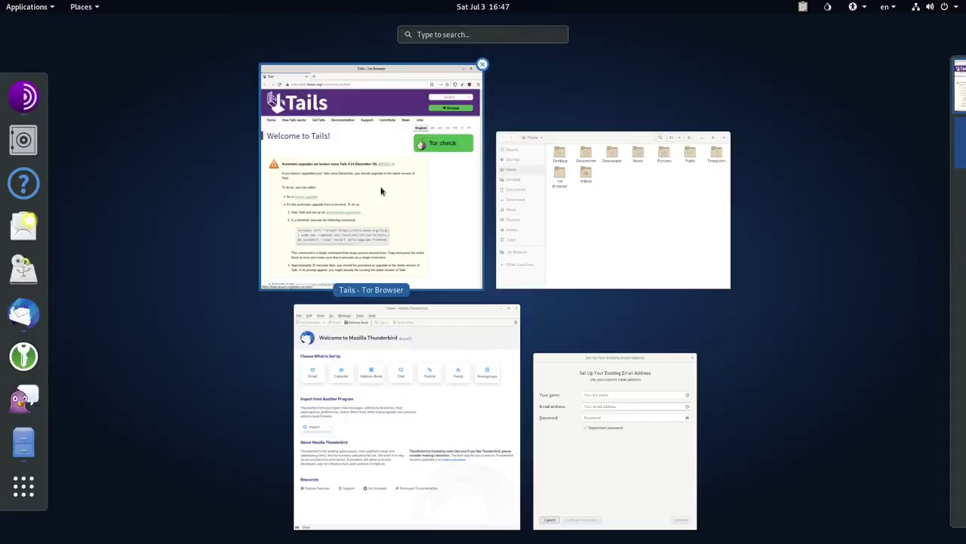
left_click(382, 237)
Move the Thunderbird email setup window onto the second workspace
key("super")
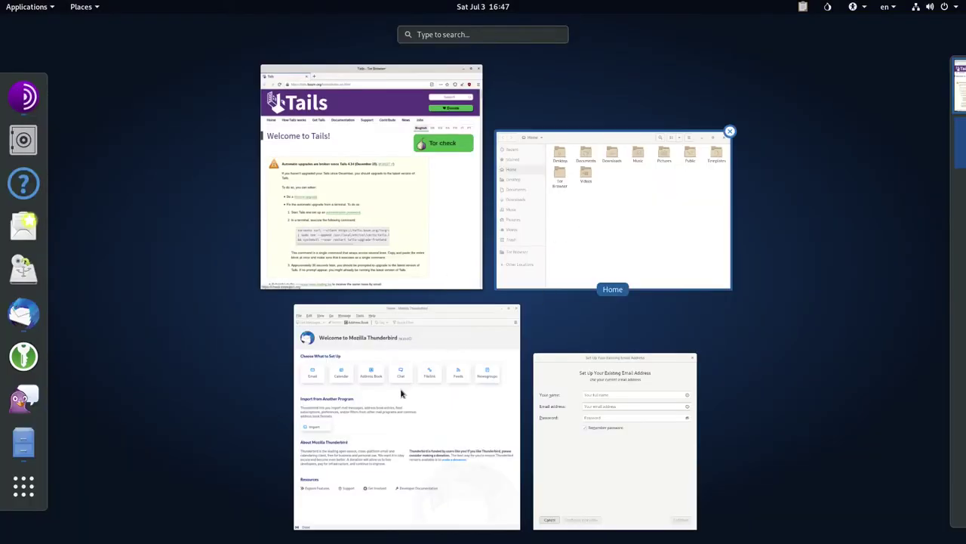
left_click_drag(453, 355, 962, 130)
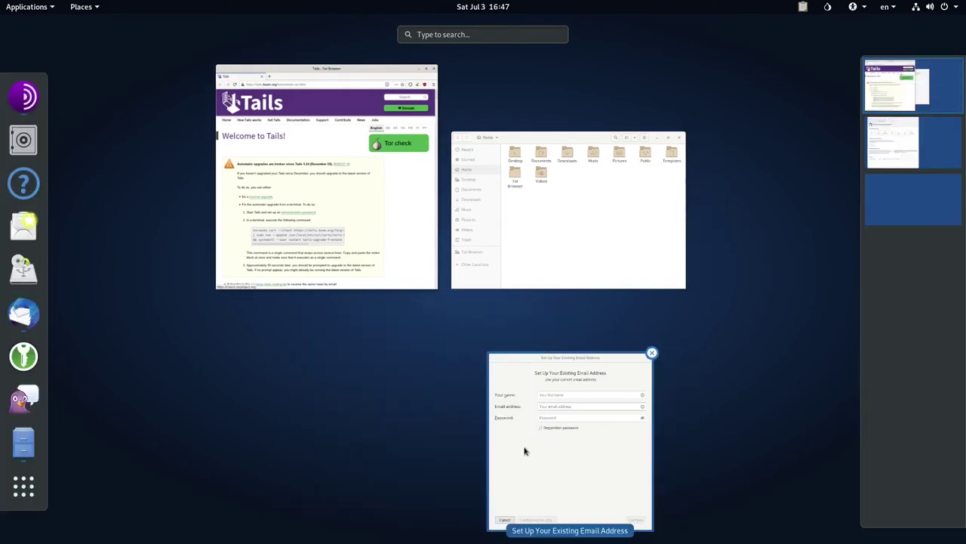
left_click_drag(524, 448, 916, 136)
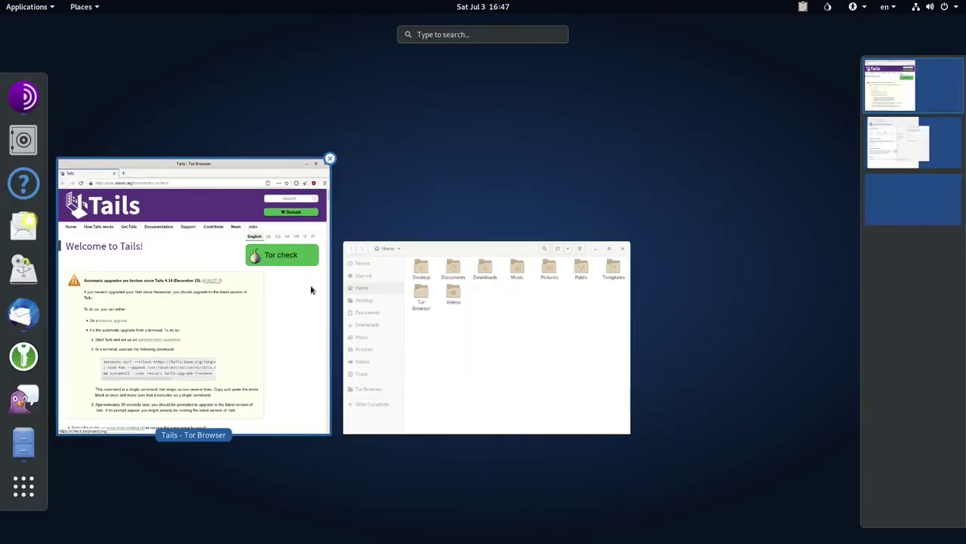
Untile Tor Browser and shift the Home folder window into view
left_click(313, 288)
left_click_drag(217, 21, 593, 23)
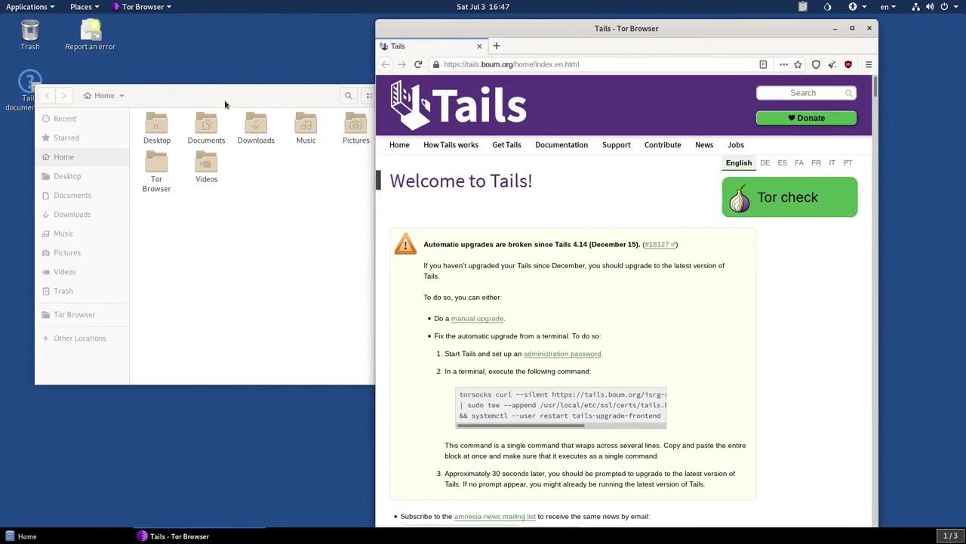
left_click_drag(231, 102, 414, 98)
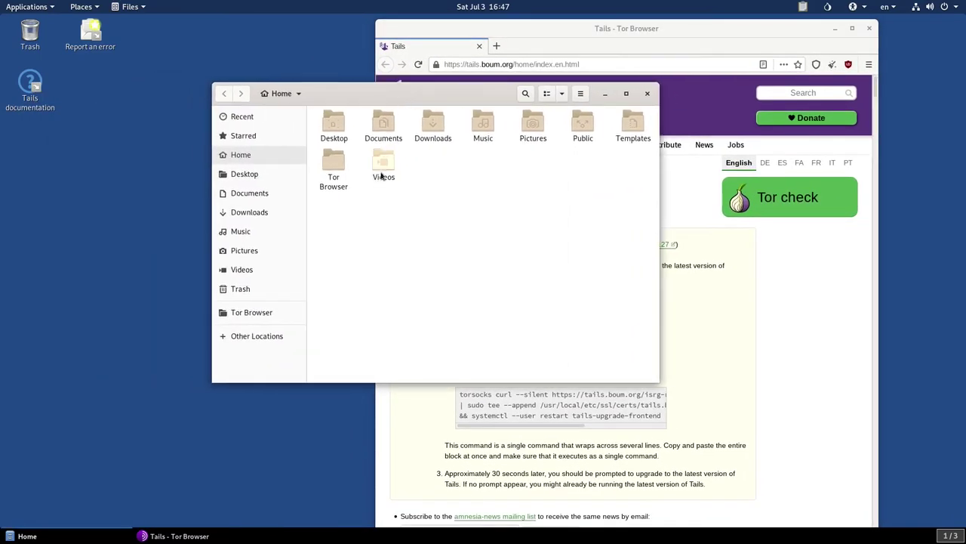
Confirm the Documents folder is empty, then close the Home folder window
double_click(383, 127)
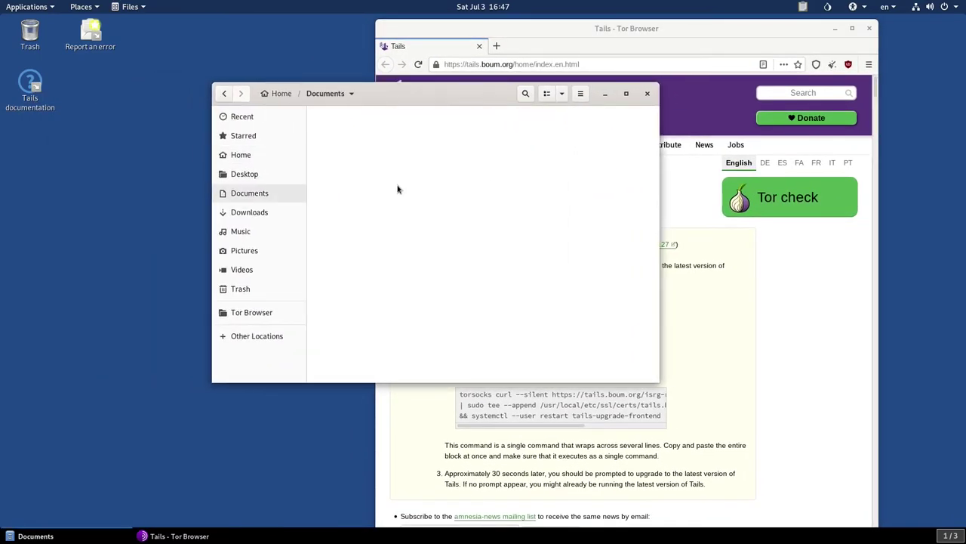
left_click(277, 93)
left_click(647, 94)
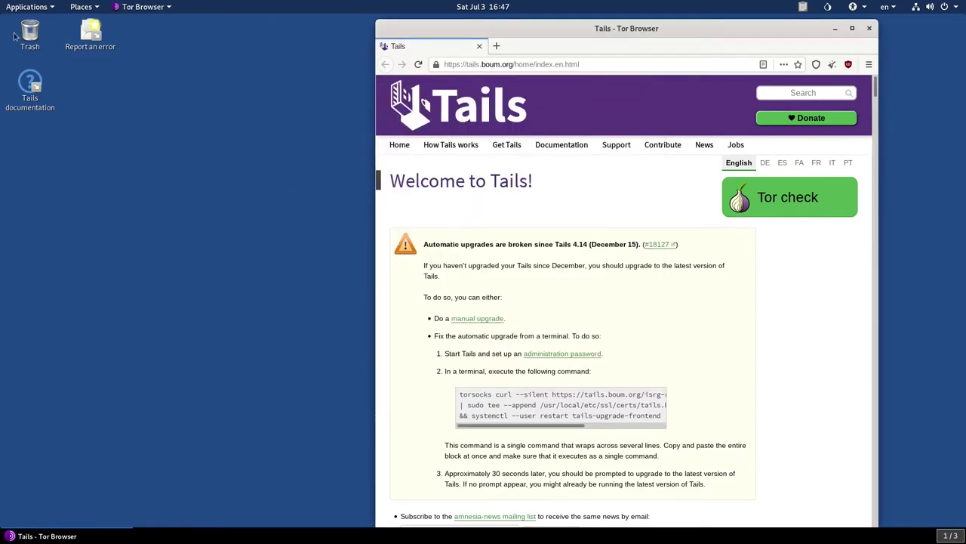
Shift Tor Browser left and launch Onion Circuits from the Tor status menu
left_click_drag(603, 27, 556, 25)
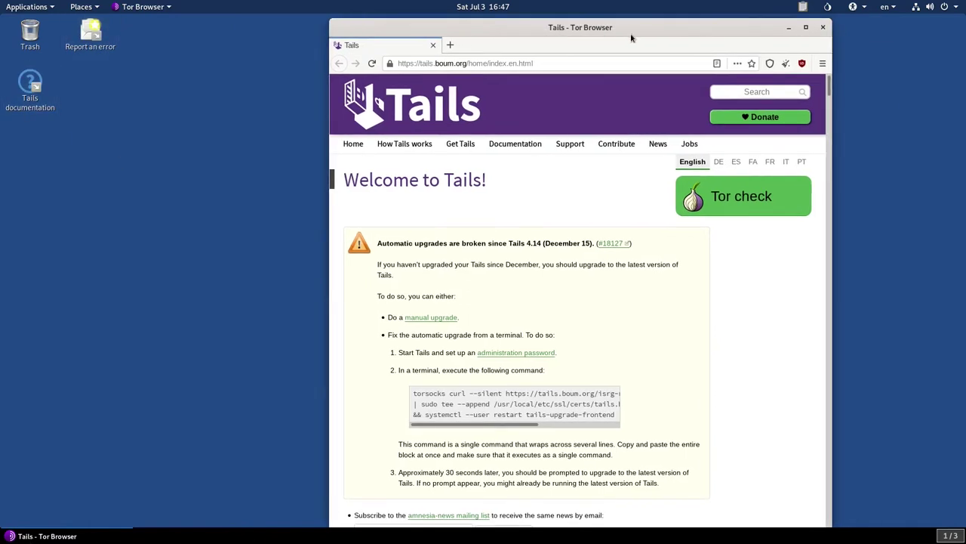
left_click_drag(640, 37, 551, 33)
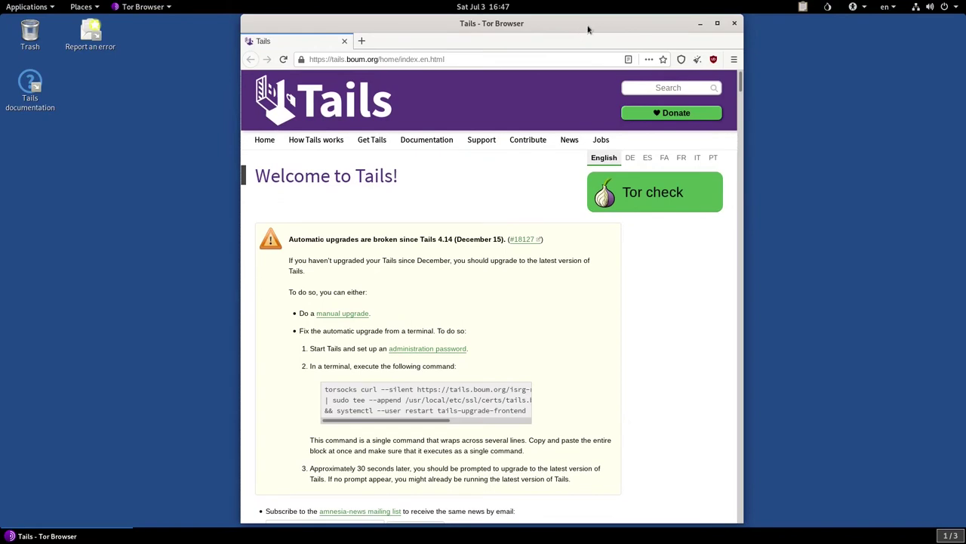
left_click(830, 9)
left_click(875, 36)
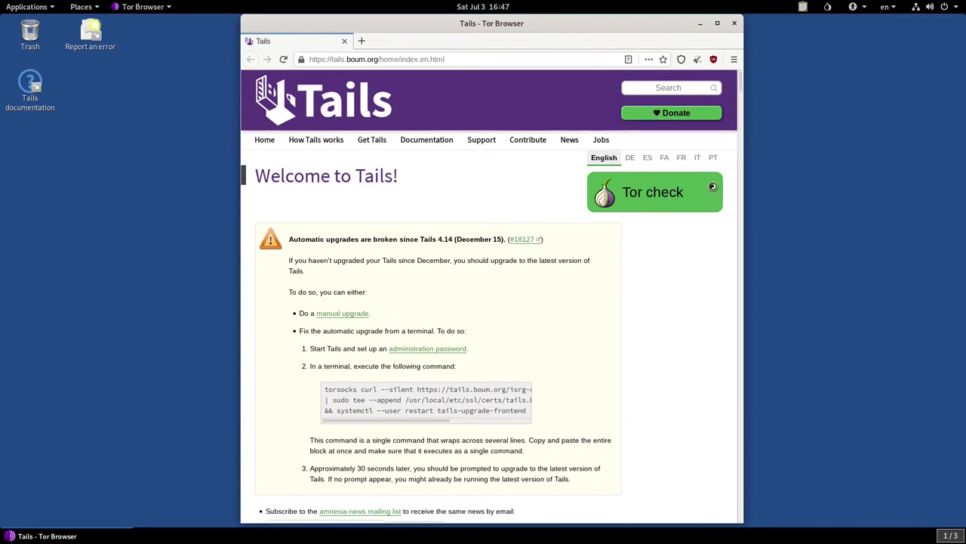
Inspect the relays of the ruthteitelbaum, relayon0238 circuit in Onion Circuits
left_click(700, 23)
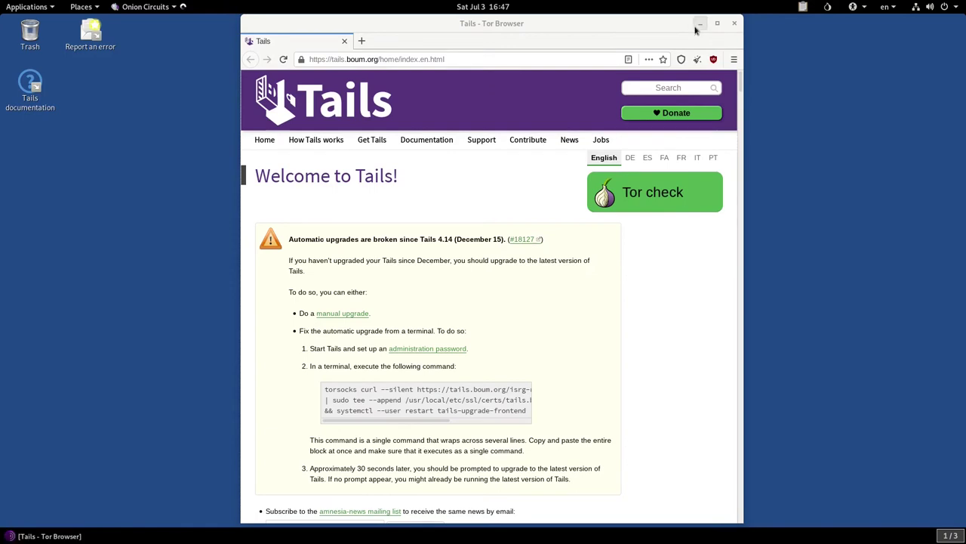
left_click_drag(287, 108, 490, 120)
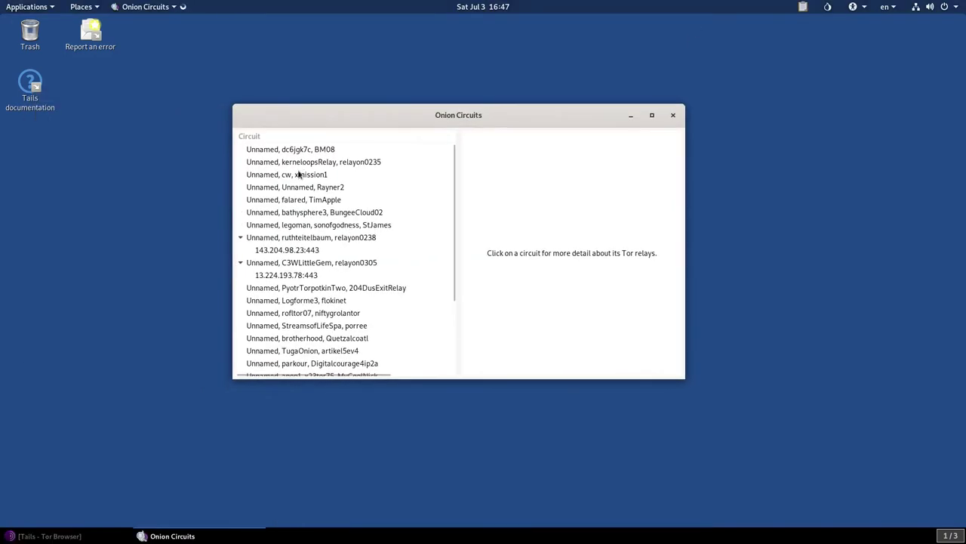
scroll(300, 175, "down", 3)
scroll(300, 174, "up", 3)
scroll(311, 204, "down", 3)
scroll(317, 234, "up", 3)
left_click(278, 238)
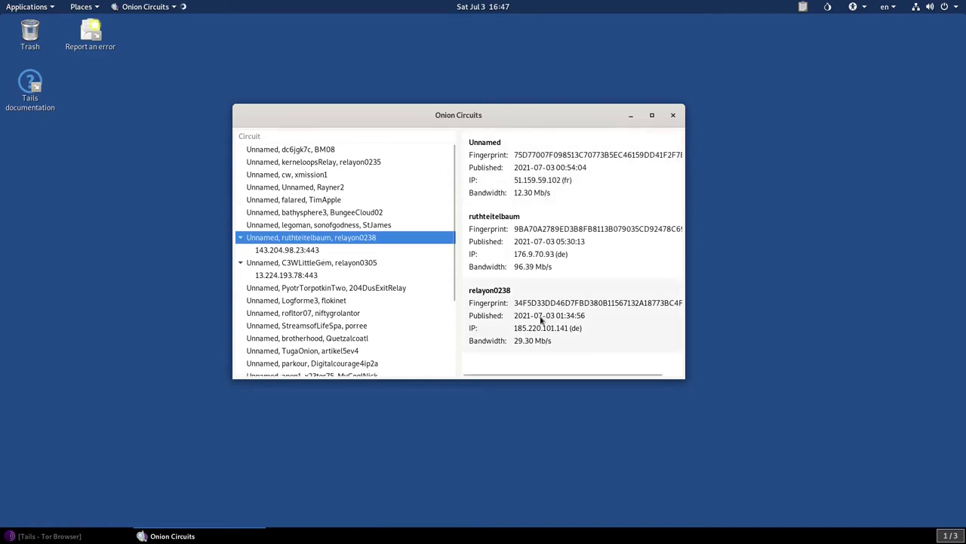
scroll(340, 302, "down", 3)
left_click_drag(309, 330, 340, 200)
scroll(340, 200, "up", 3)
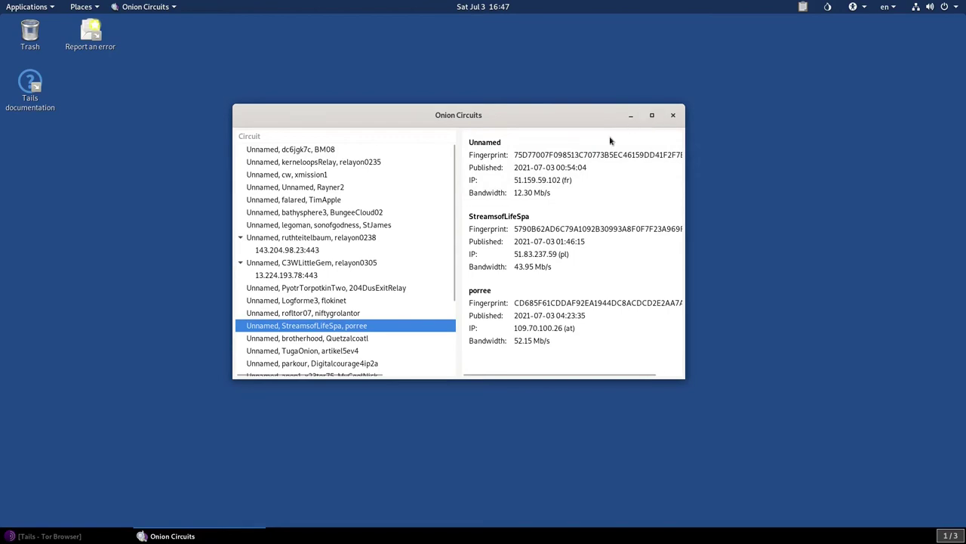
Open duckduckgo.com in a new Tor Browser tab
left_click(90, 538)
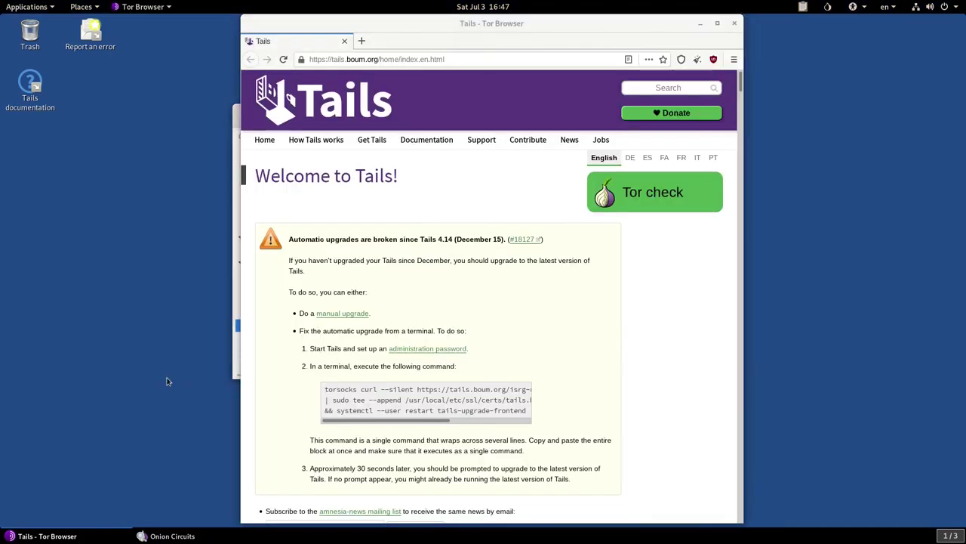
left_click(360, 41)
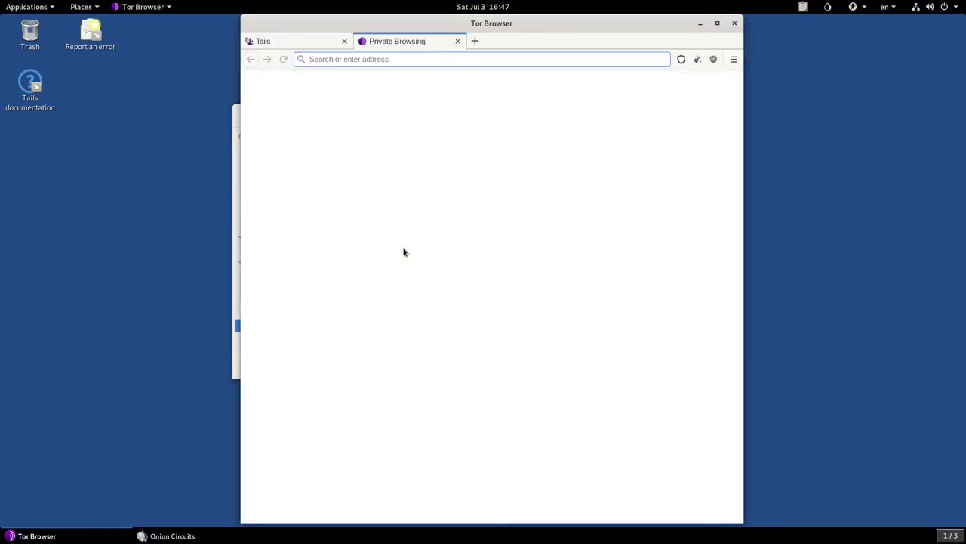
type("duckduckgo.com")
key("Return")
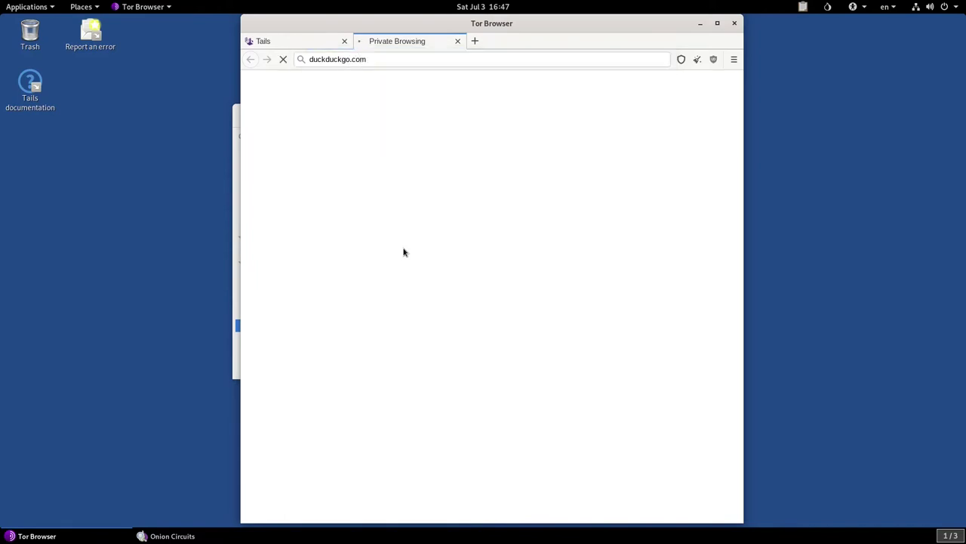
View the duckduckgo.com circuit through brotherhood and Quetzalcoatl, then close Onion Circuits
left_click(237, 253)
scroll(375, 194, "down", 3)
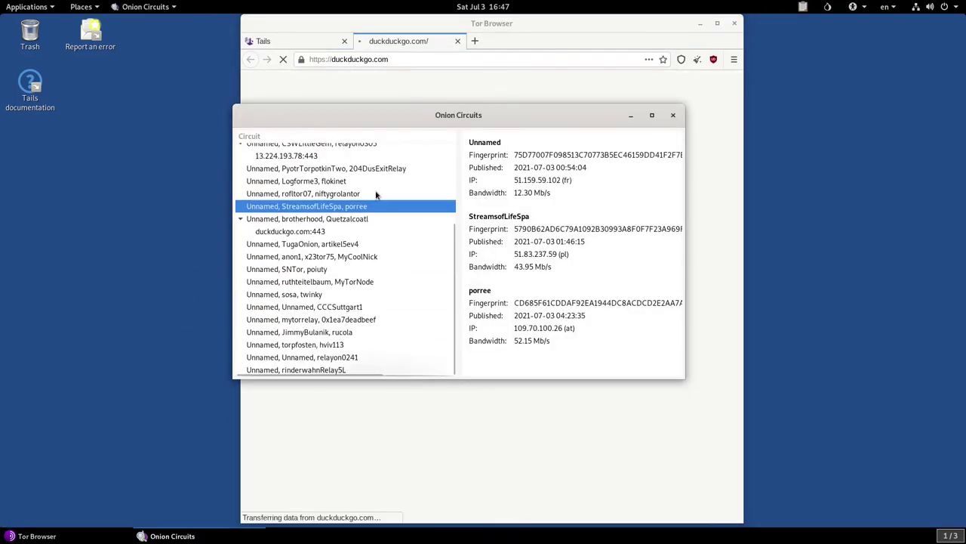
left_click(344, 220)
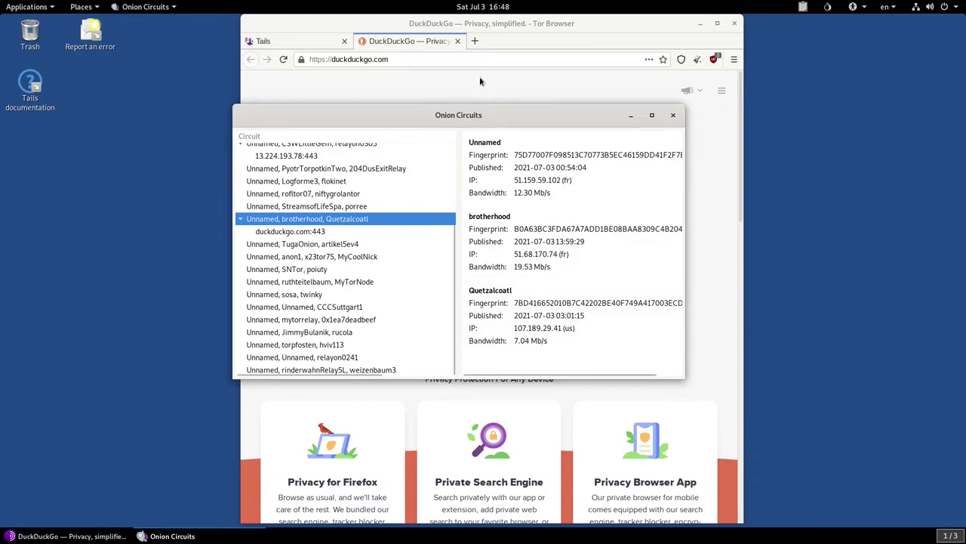
left_click_drag(484, 114, 402, 104)
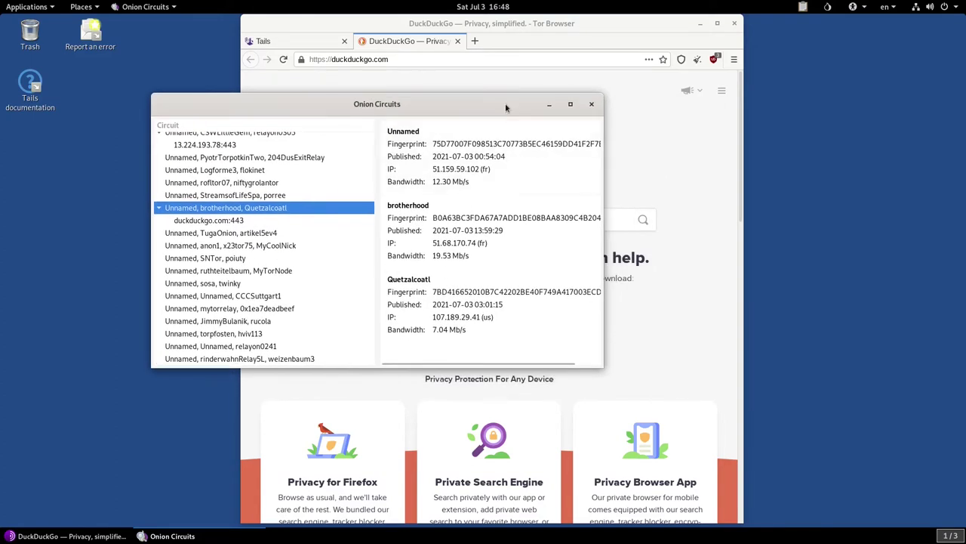
left_click(506, 31)
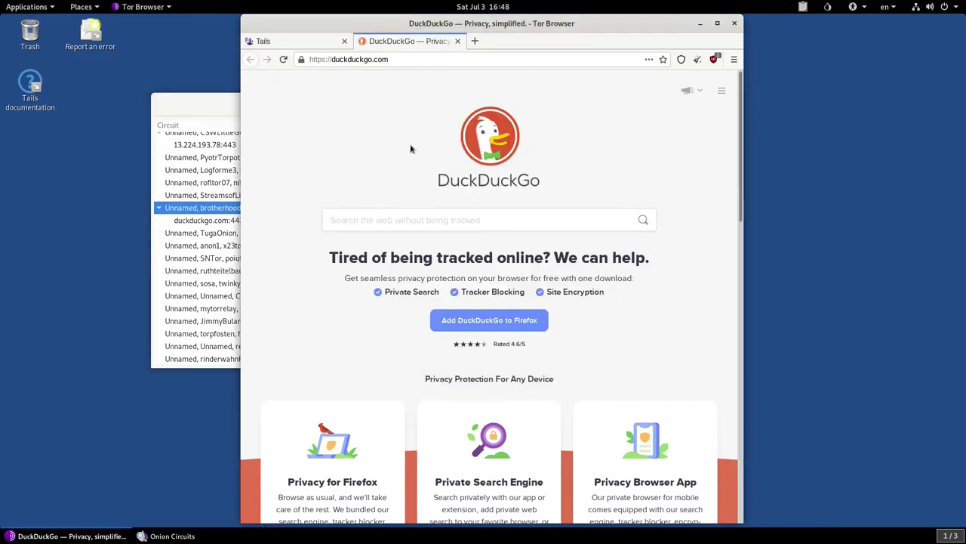
left_click(179, 109)
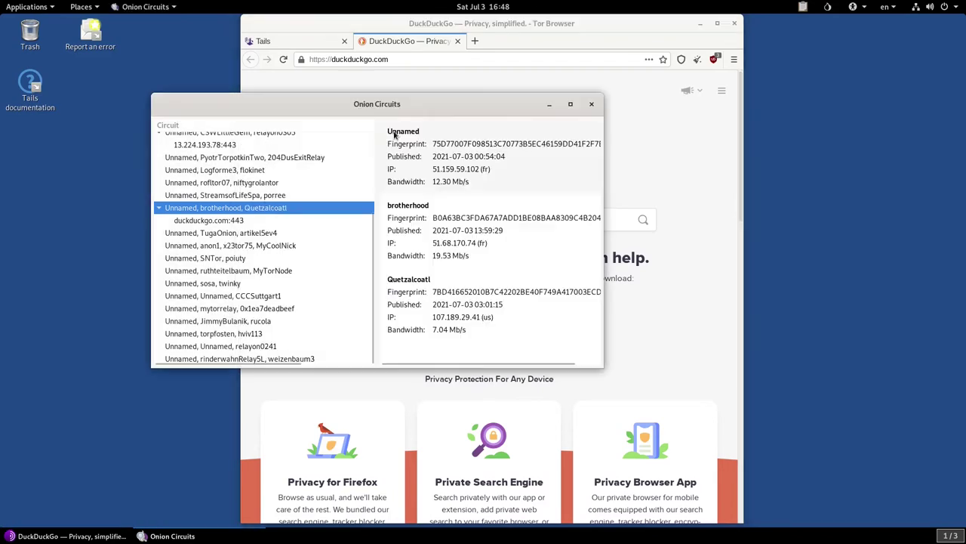
Close the DuckDuckGo tab and switch to the Thunderbird workspace
left_click(458, 42)
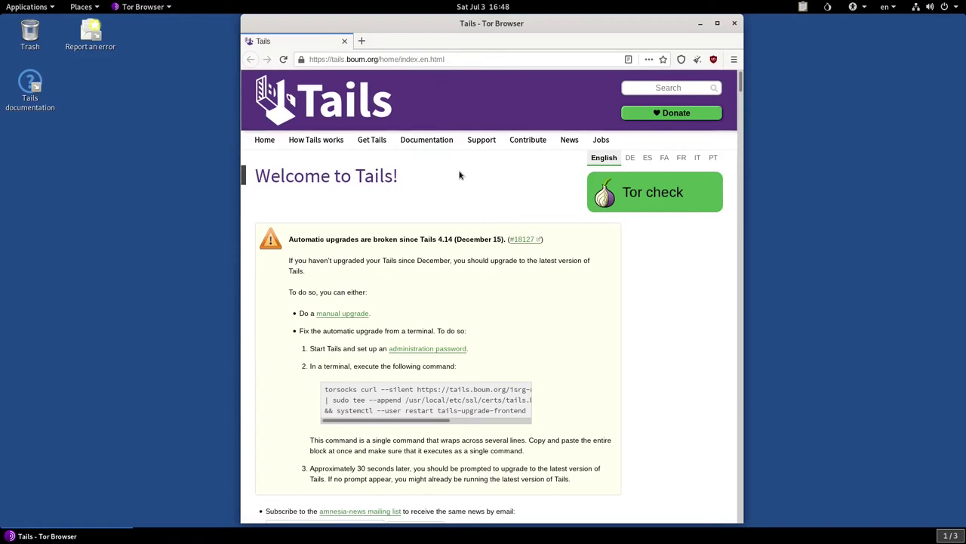
key("super")
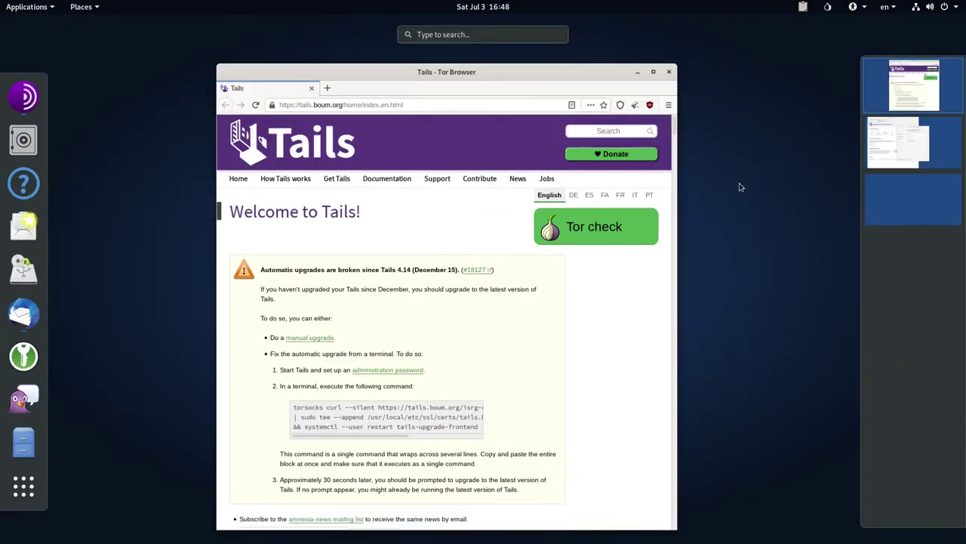
left_click(910, 146)
left_click(458, 219)
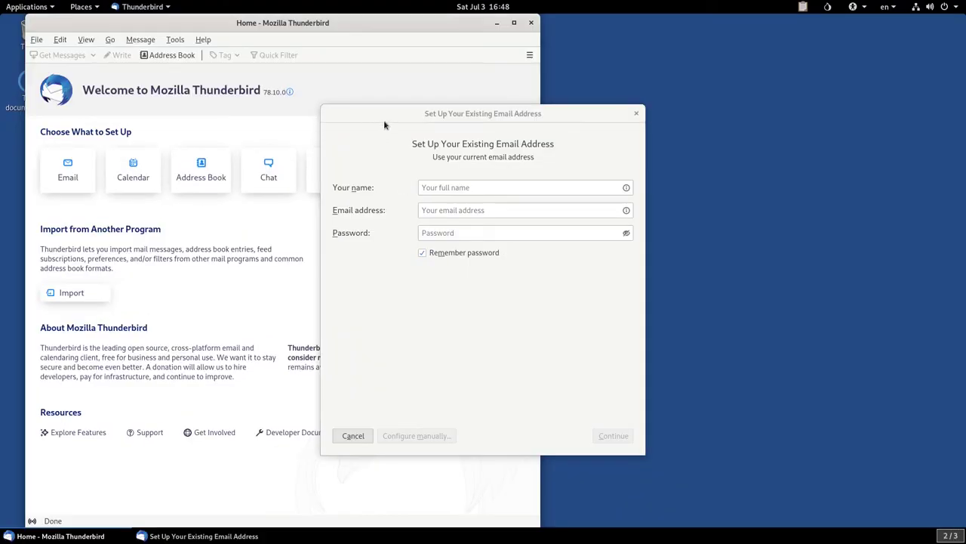
Move the email setup dialog aside, dismiss it, and close Thunderbird
left_click_drag(458, 118, 296, 121)
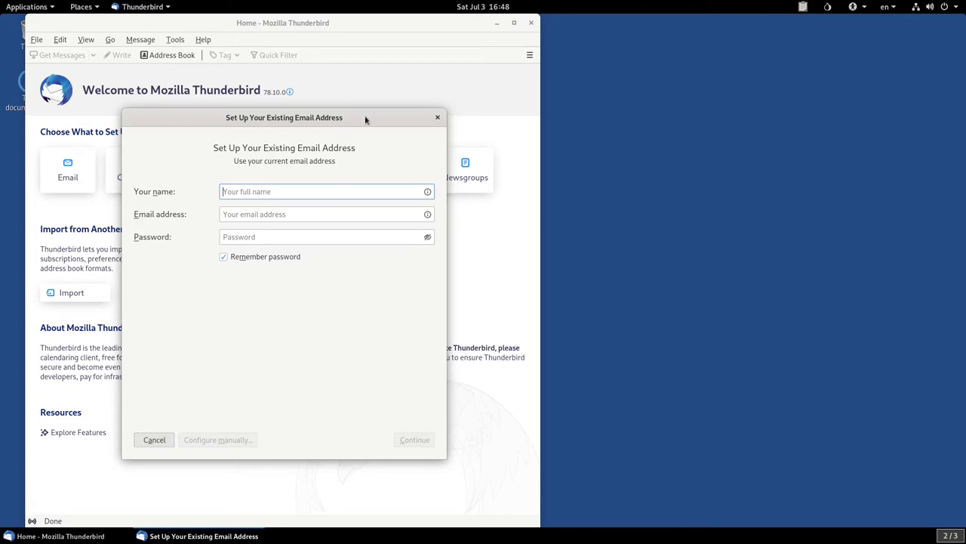
left_click_drag(365, 119, 343, 112)
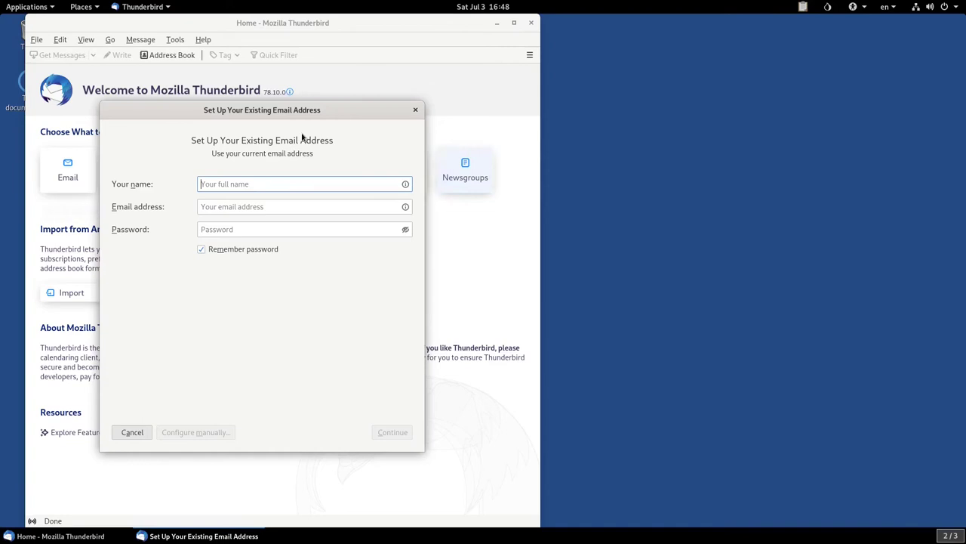
left_click_drag(303, 111, 332, 111)
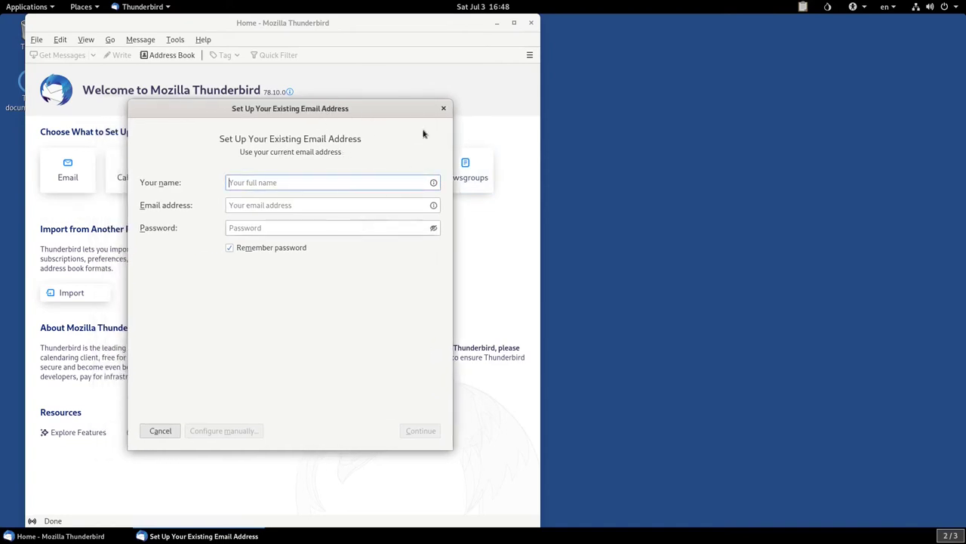
left_click(443, 108)
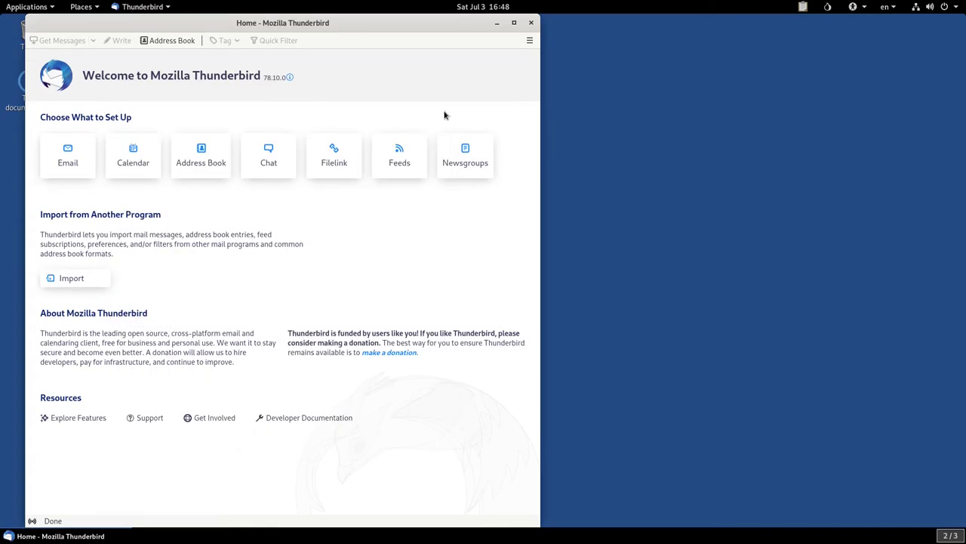
left_click(531, 23)
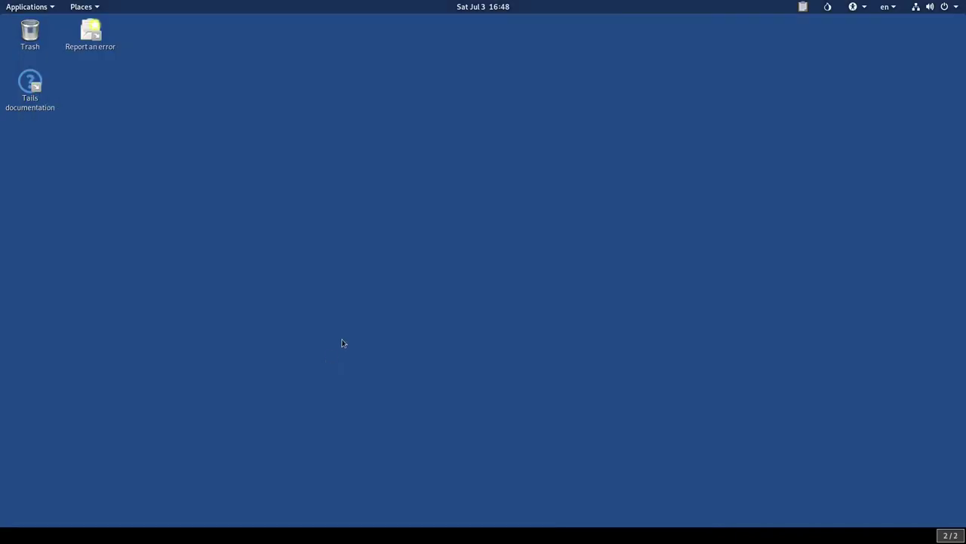
key("super")
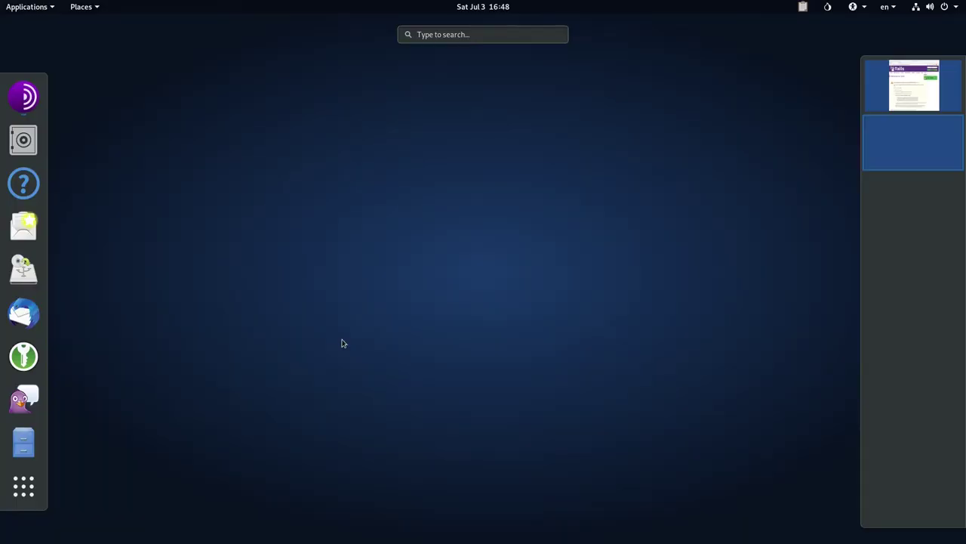
left_click(31, 283)
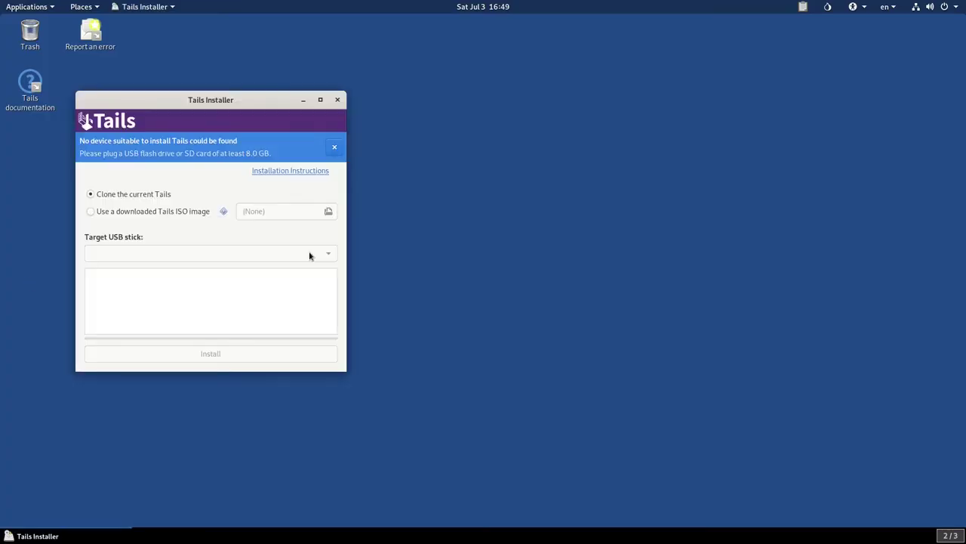
left_click_drag(218, 102, 440, 80)
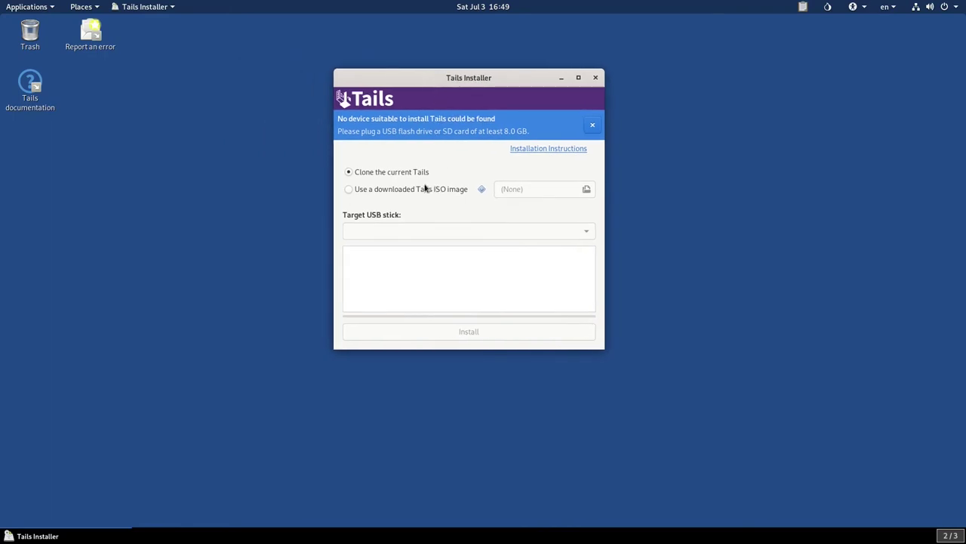
left_click_drag(499, 85, 535, 141)
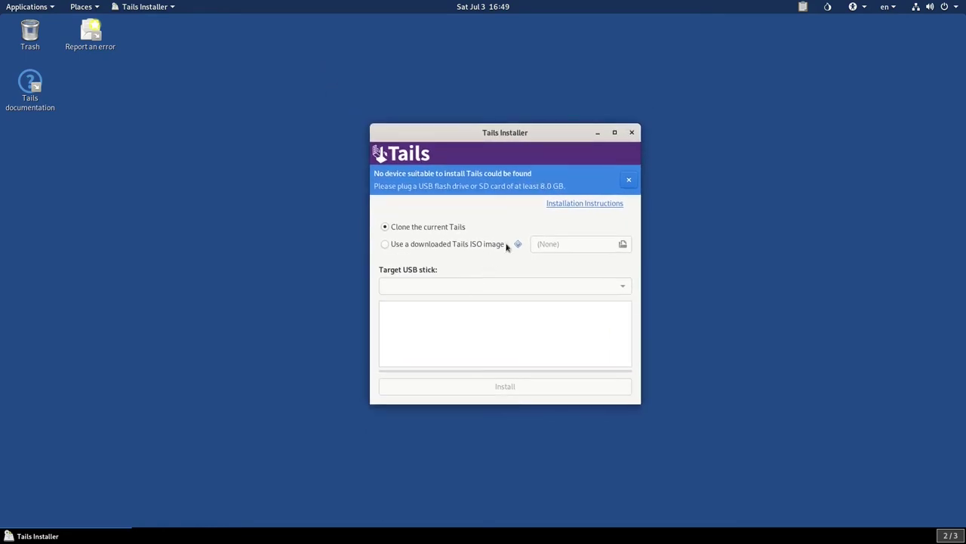
left_click(632, 132)
key("super")
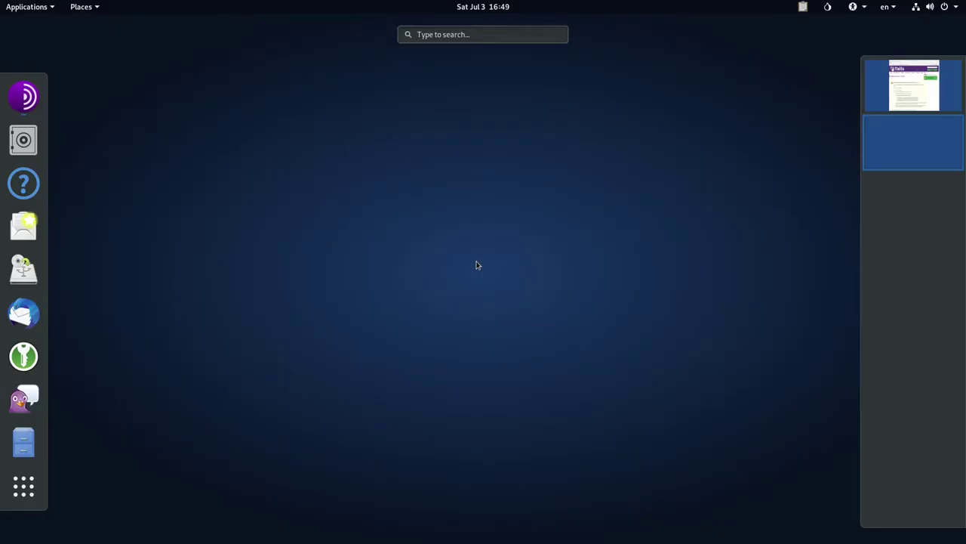
key("super")
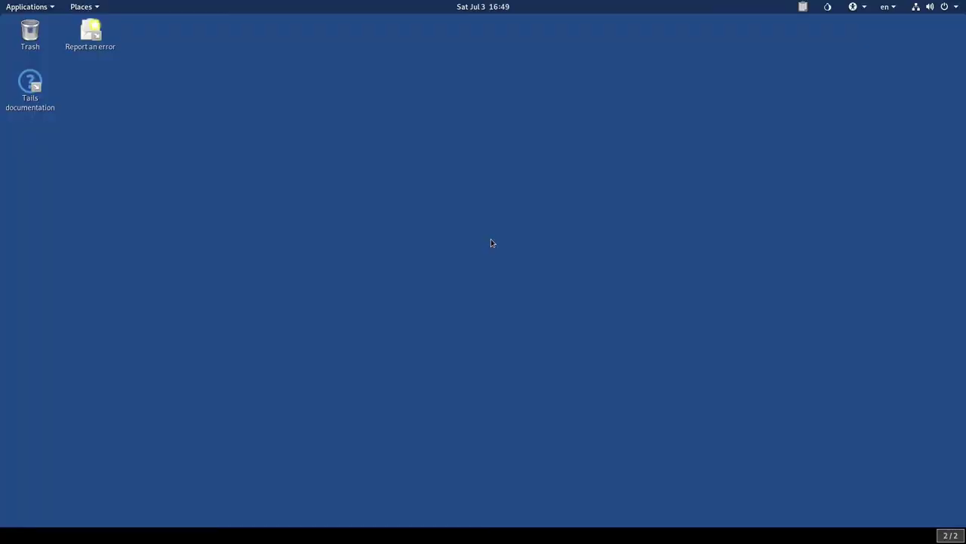
Open the Tails documentation from its desktop icon and scroll through the index
double_click(35, 85)
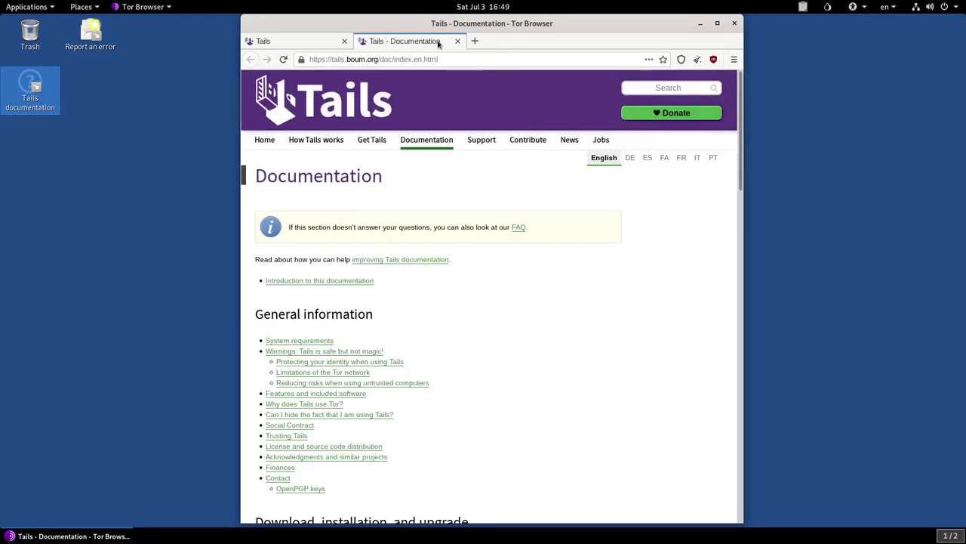
scroll(428, 269, "down", 4)
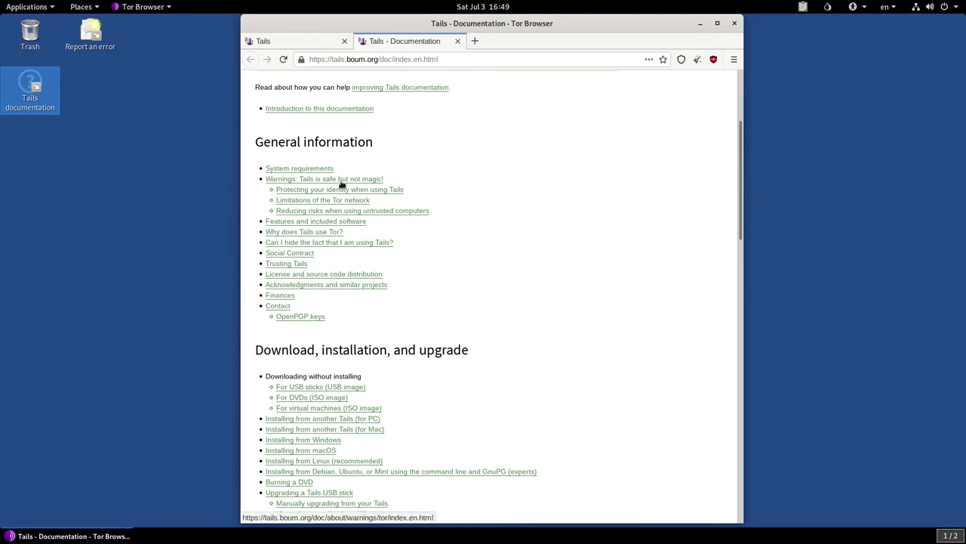
scroll(390, 199, "down", 2)
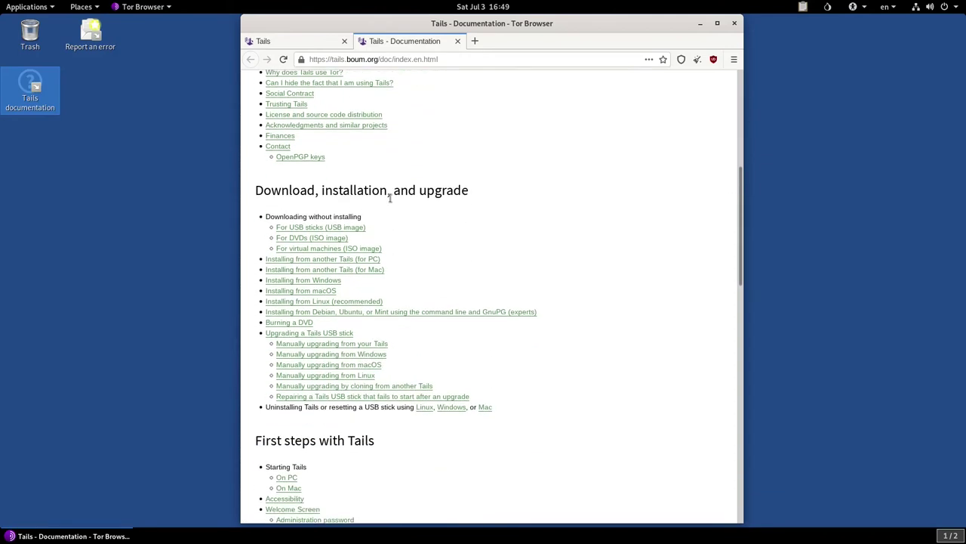
scroll(390, 201, "down", 2)
scroll(390, 201, "down", 2)
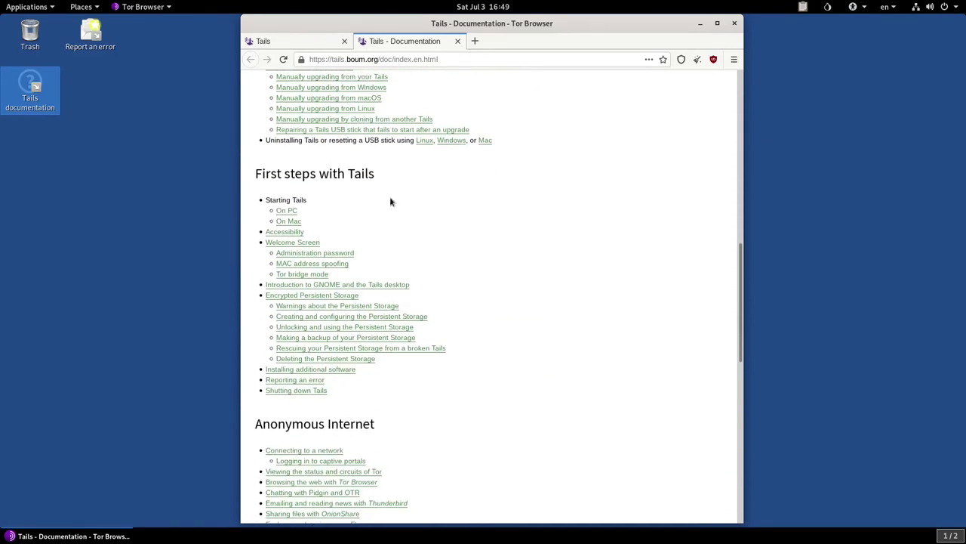
scroll(390, 201, "down", 2)
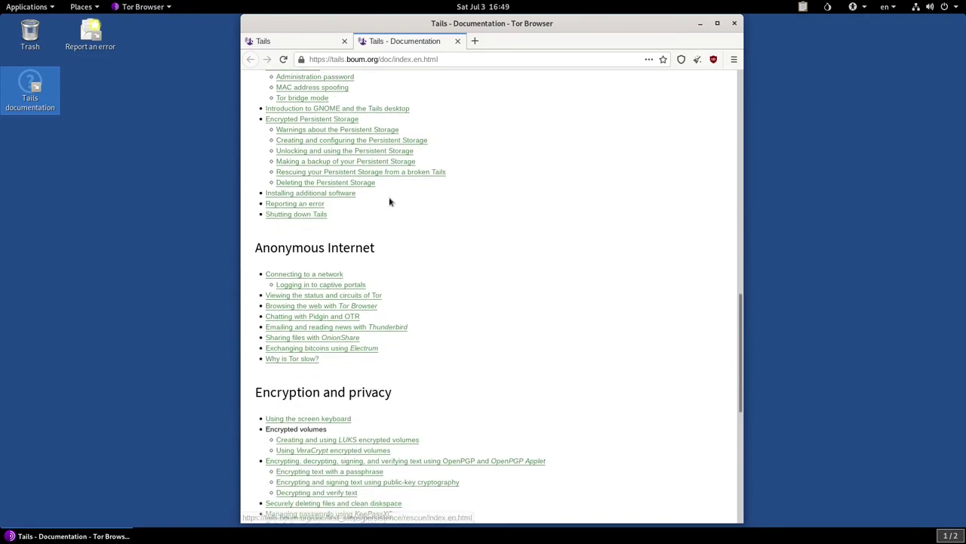
Scroll to the end of the documentation, close its tab, and minimise Tor Browser
scroll(391, 201, "down", 2)
scroll(390, 201, "down", 2)
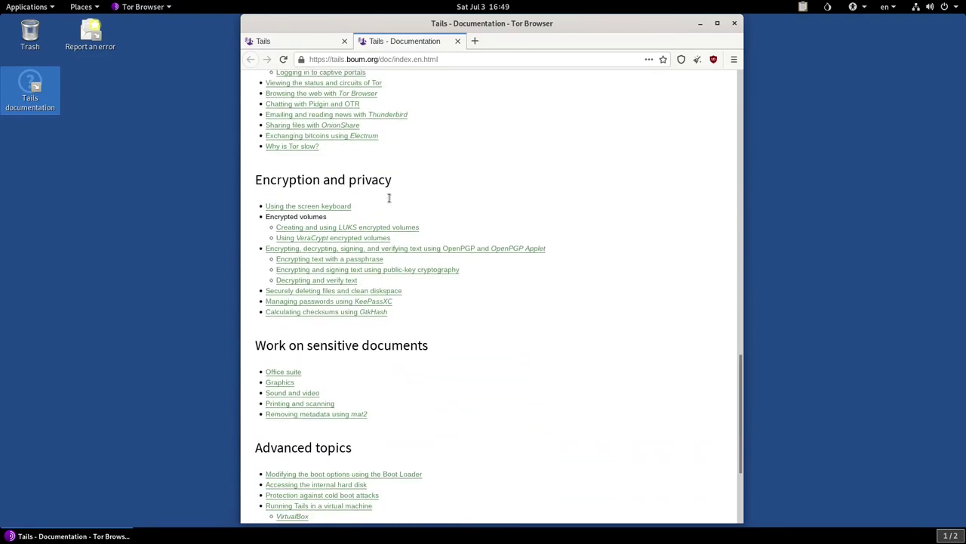
scroll(393, 199, "down", 2)
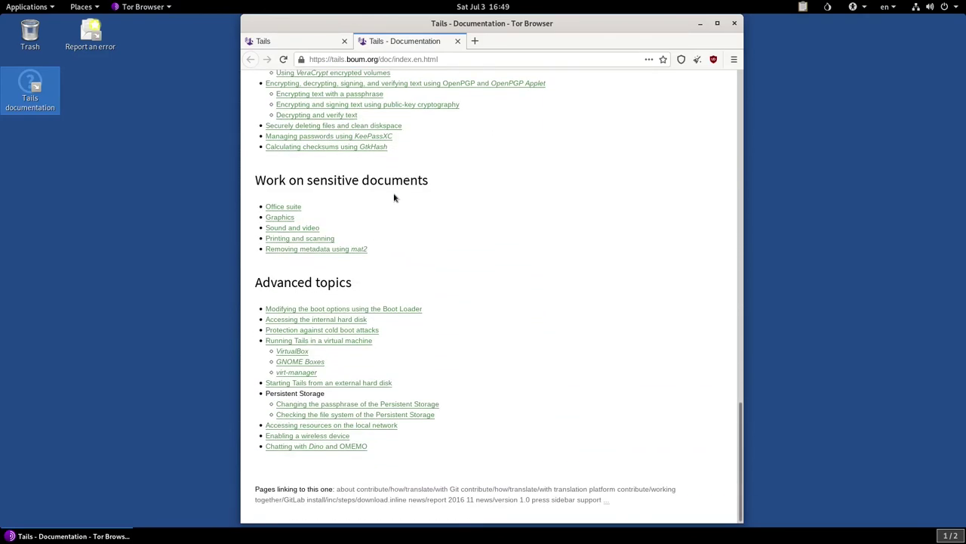
left_click(457, 41)
left_click(699, 23)
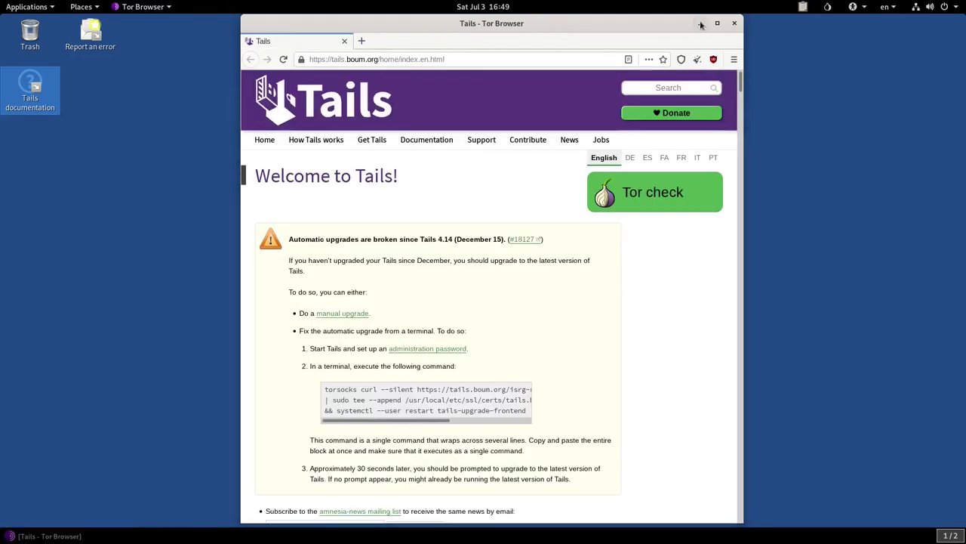
Launch Settings from the system menu and view the About system details page
left_click(946, 6)
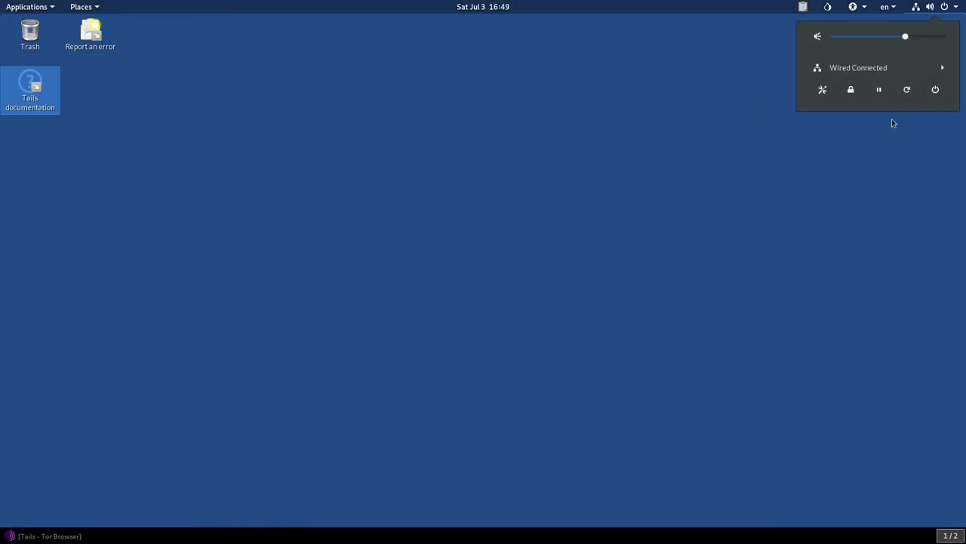
left_click(822, 91)
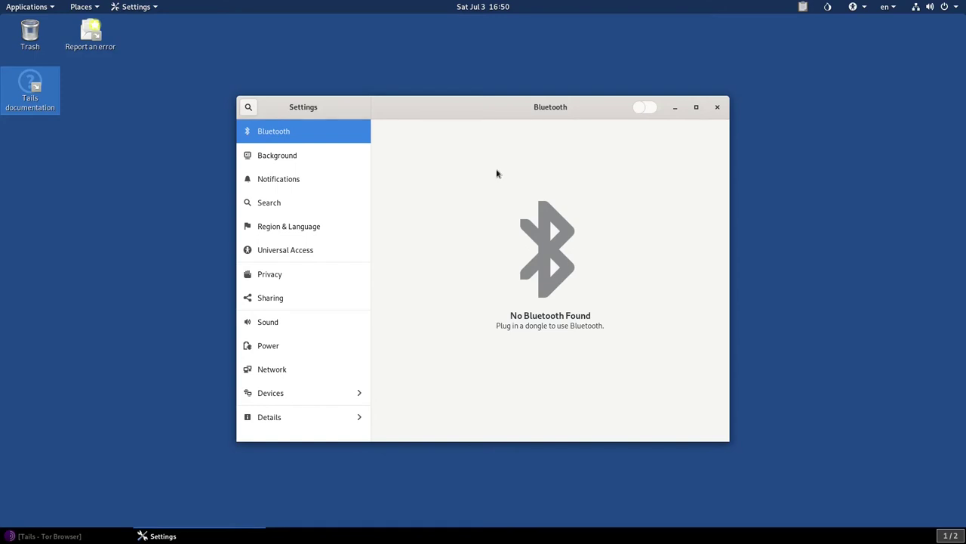
left_click_drag(494, 106, 499, 107)
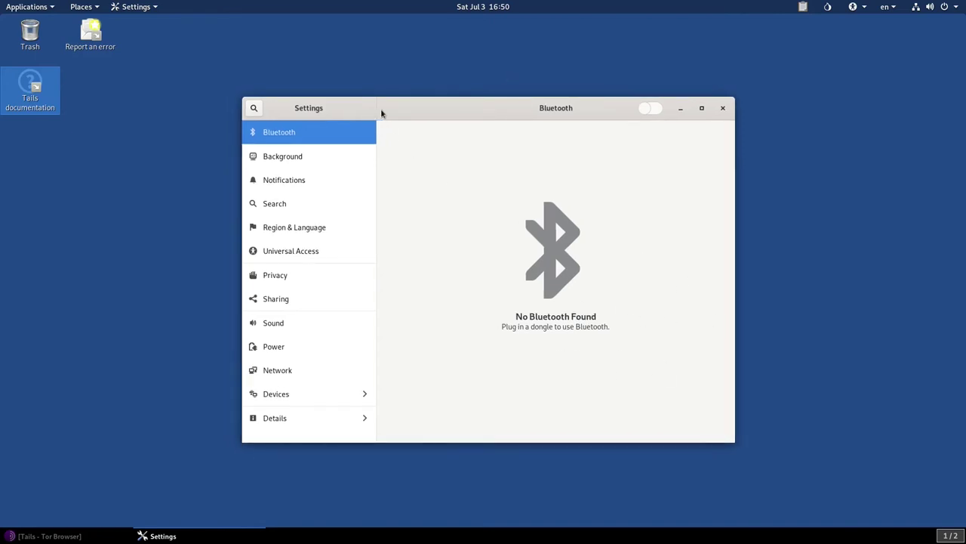
left_click_drag(381, 112, 373, 99)
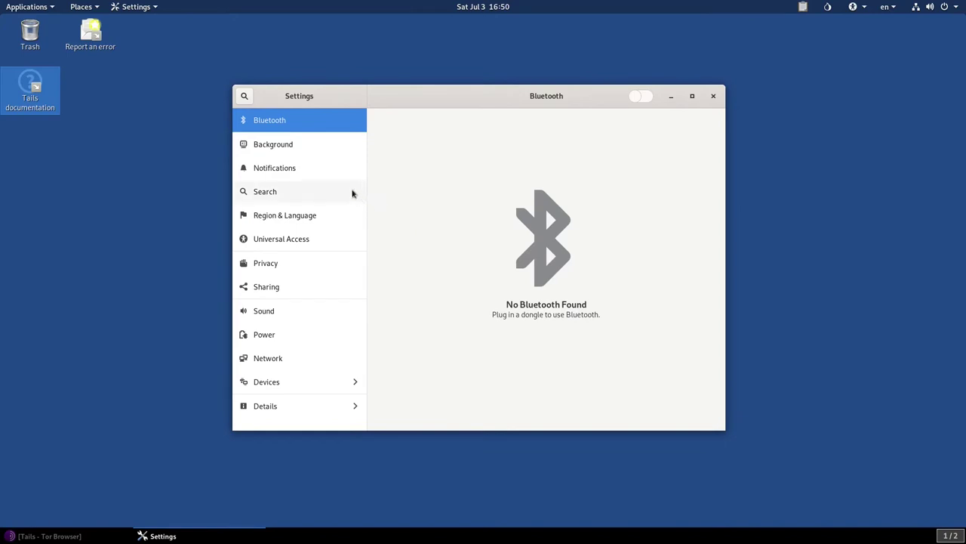
left_click(282, 408)
left_click_drag(565, 103, 612, 98)
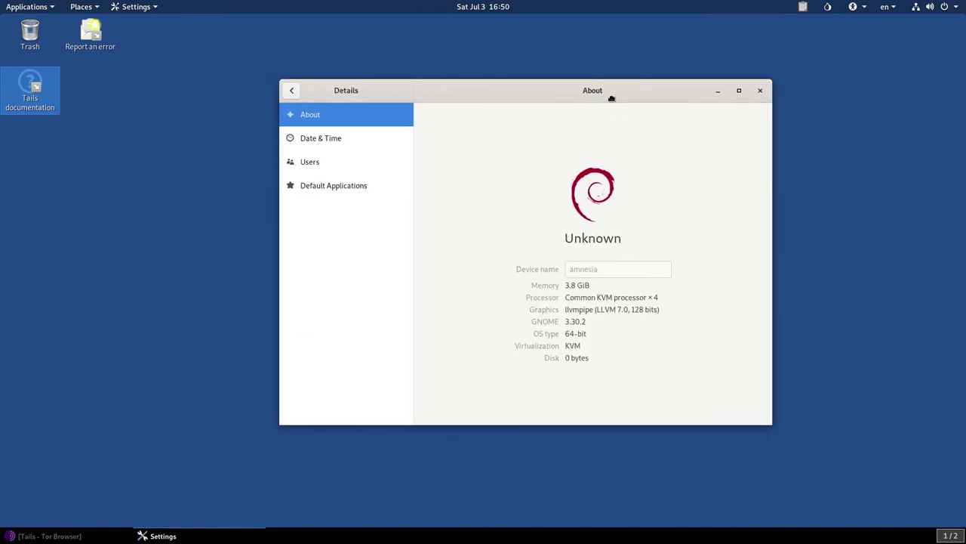
left_click(290, 92)
Browse Background, Notifications, Search, Universal Access and Privacy, close Settings, and restore Tor Browser
left_click(341, 161)
left_click(340, 162)
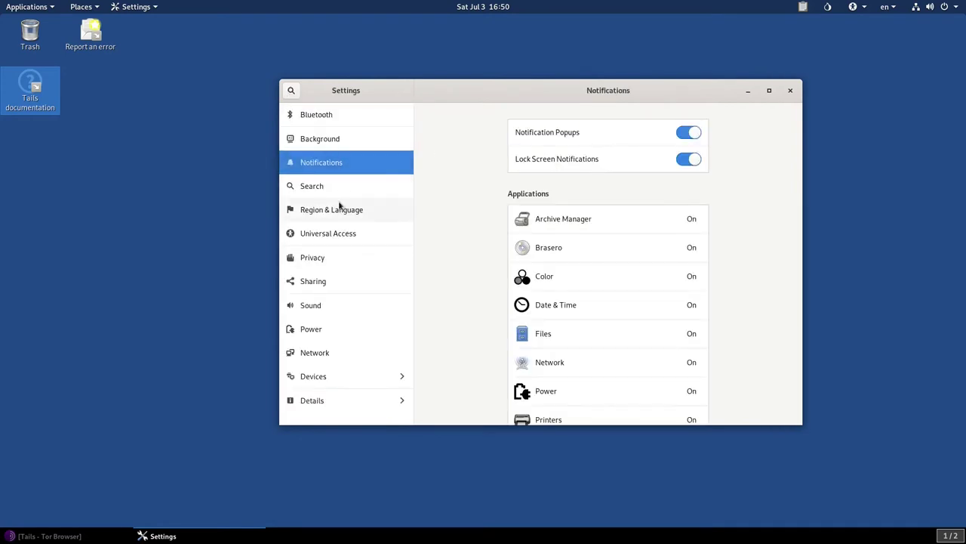
left_click(339, 190)
left_click(339, 231)
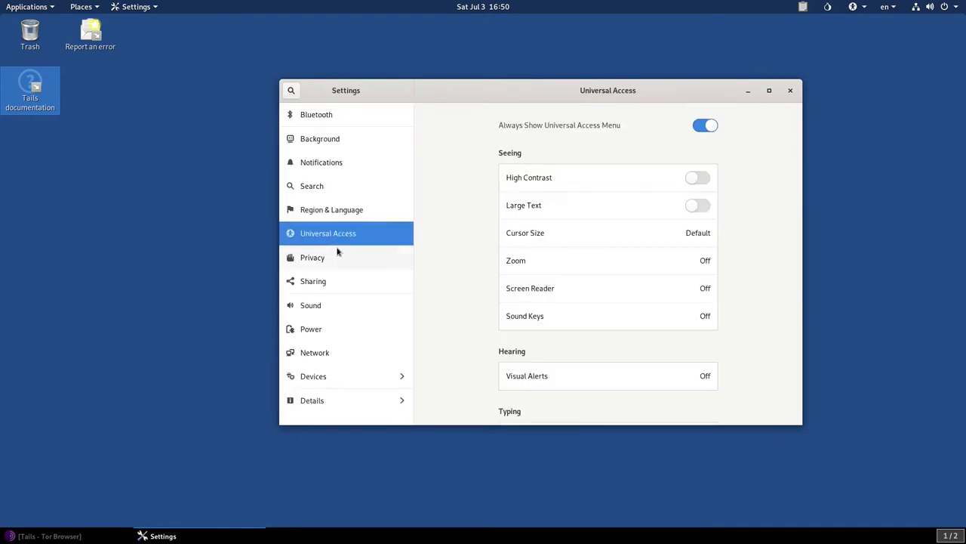
left_click(337, 257)
left_click(790, 91)
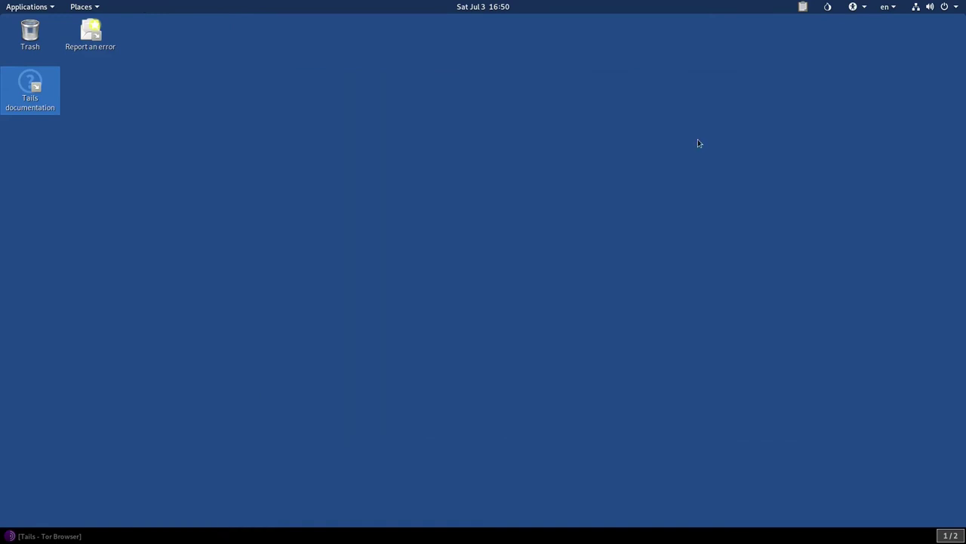
key("alt+Tab")
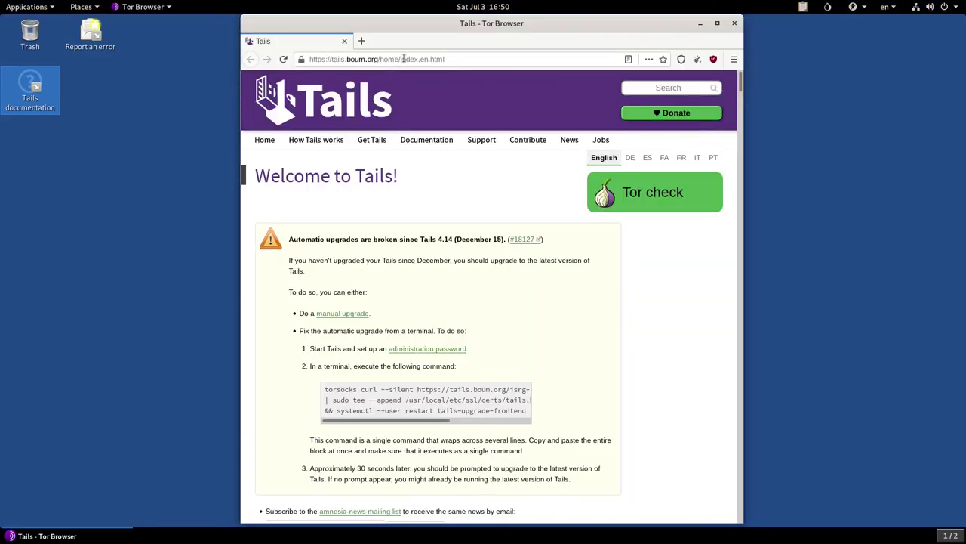
Load check.torproject.org in a new tab and close the Tails tab
left_click(361, 41)
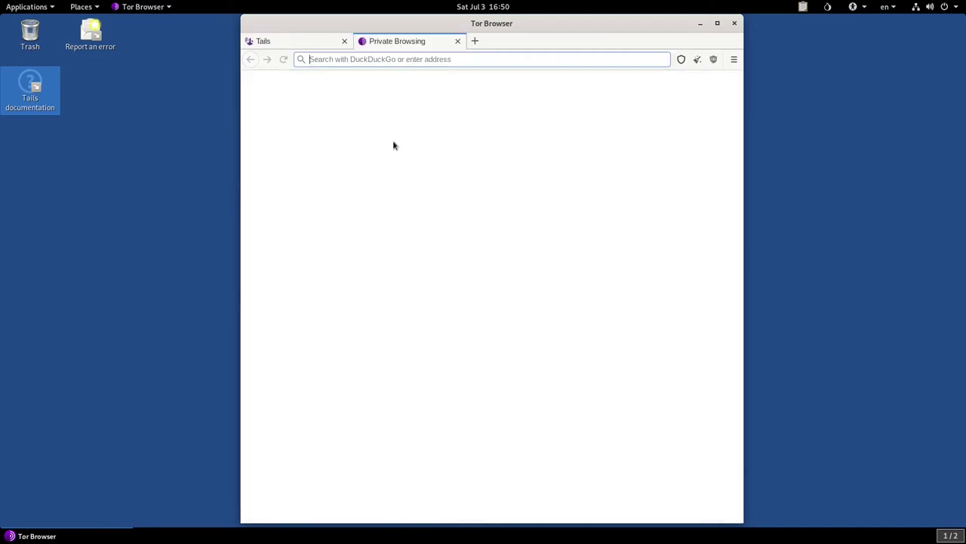
type("check.tor")
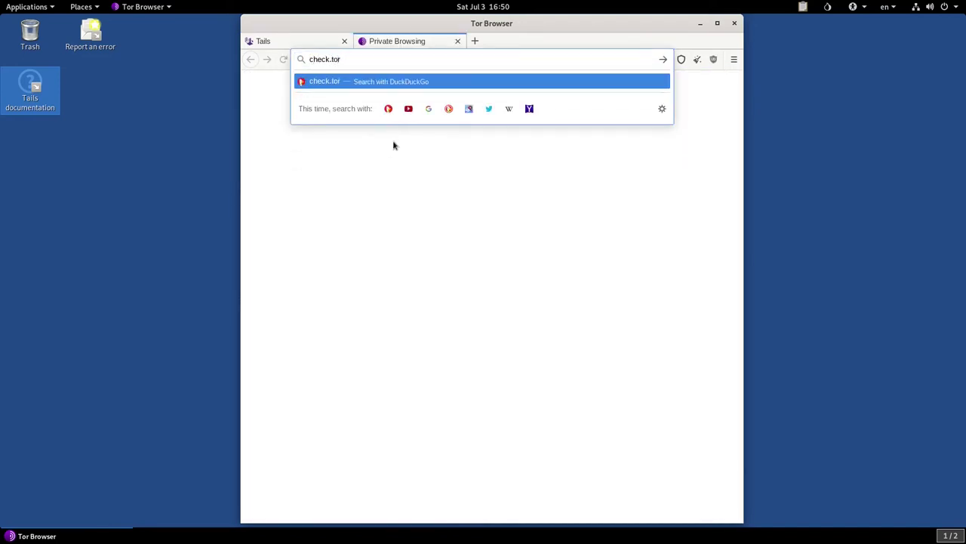
type("project.org")
key("Return")
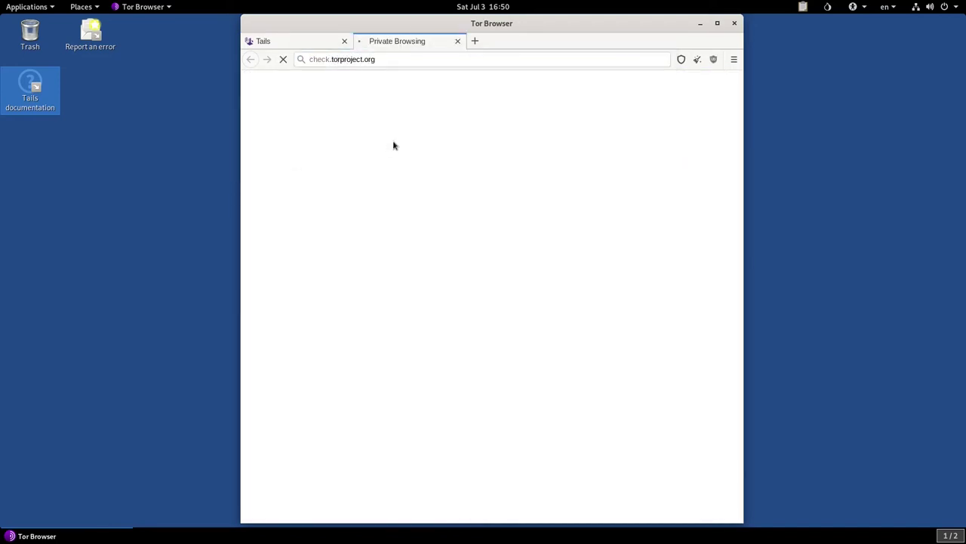
key("ctrl+Page_Up")
key("ctrl+w")
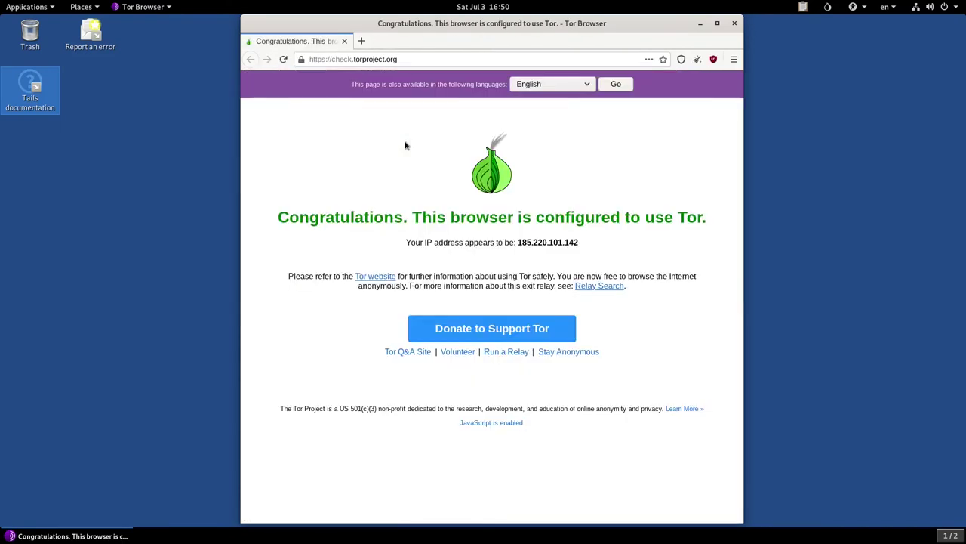
Highlight the 'Congratulations' message and IP address, then open the security level panel
left_click_drag(278, 217, 600, 253)
left_click(600, 254)
left_click_drag(517, 242, 580, 242)
left_click(516, 252)
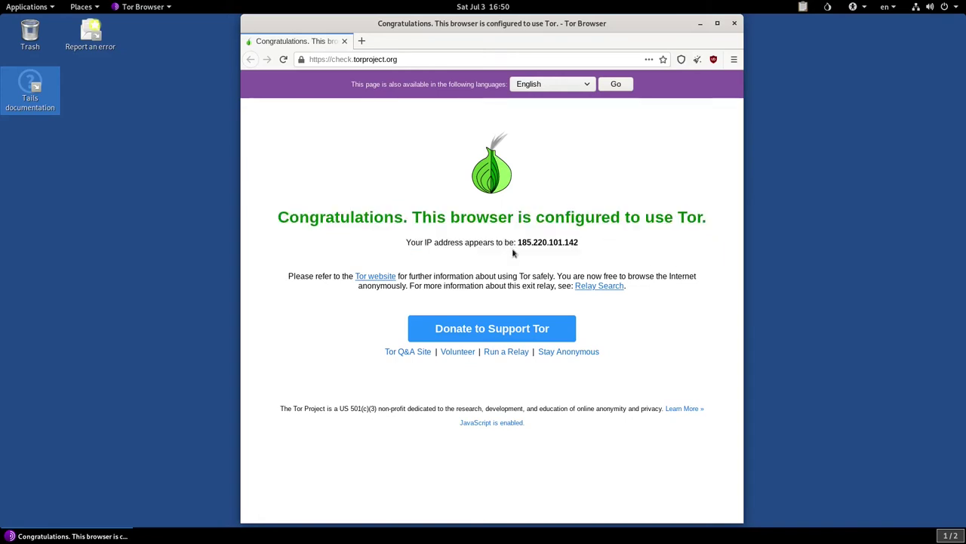
left_click(682, 61)
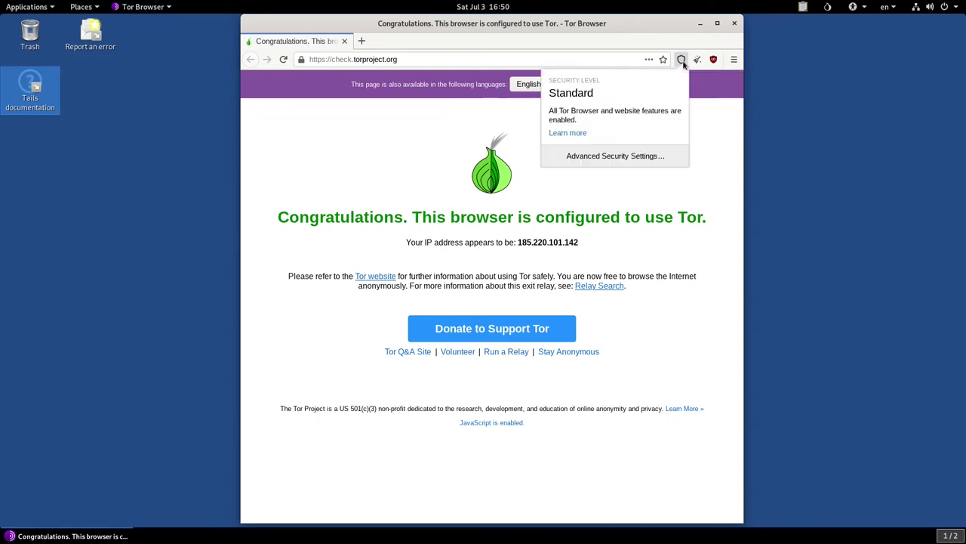
Set the security level to Safest and highlight the click-to-play audio and video note
left_click(570, 157)
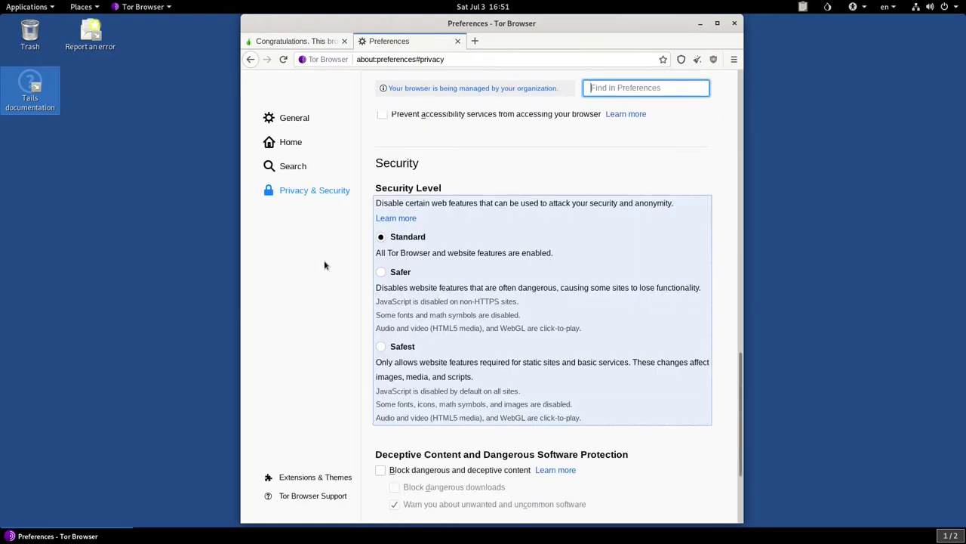
scroll(324, 265, "down", 1)
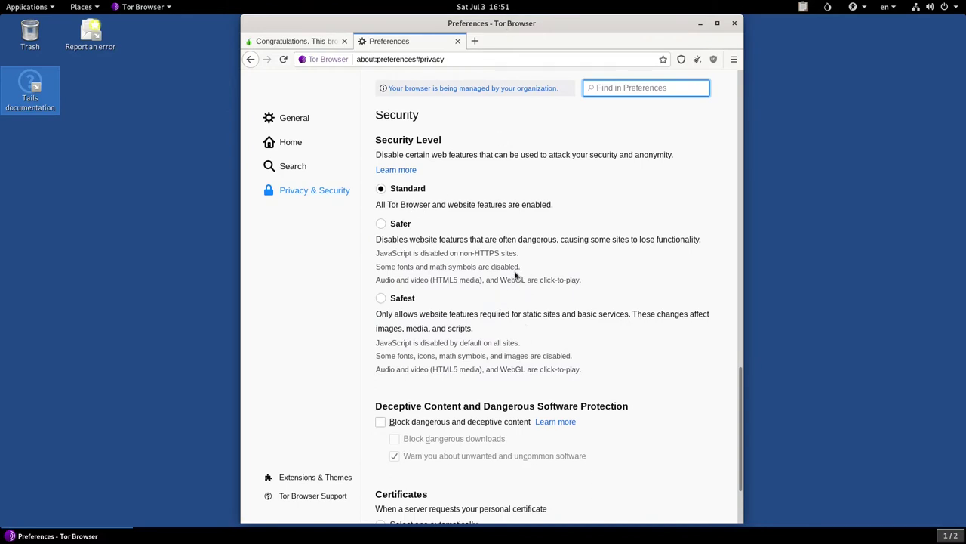
left_click(381, 299)
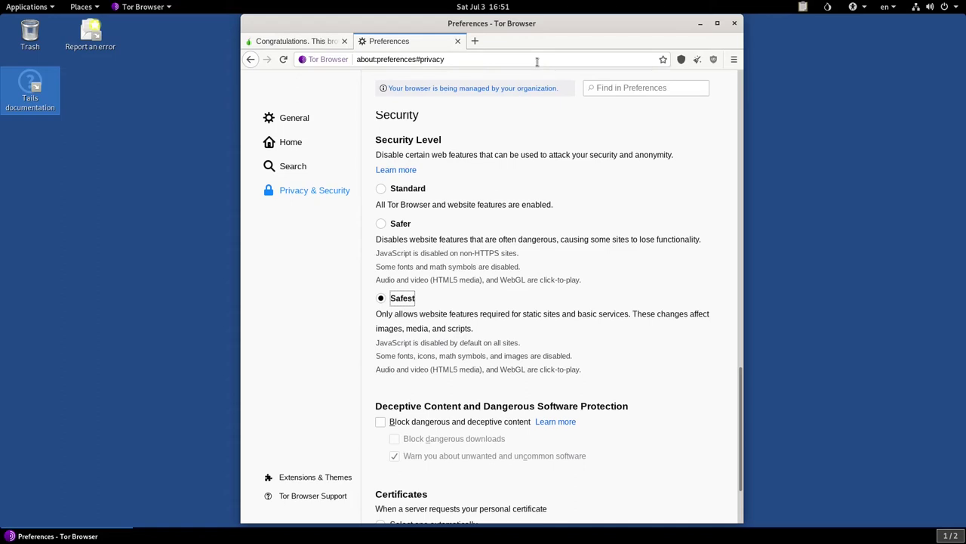
left_click_drag(385, 378, 572, 378)
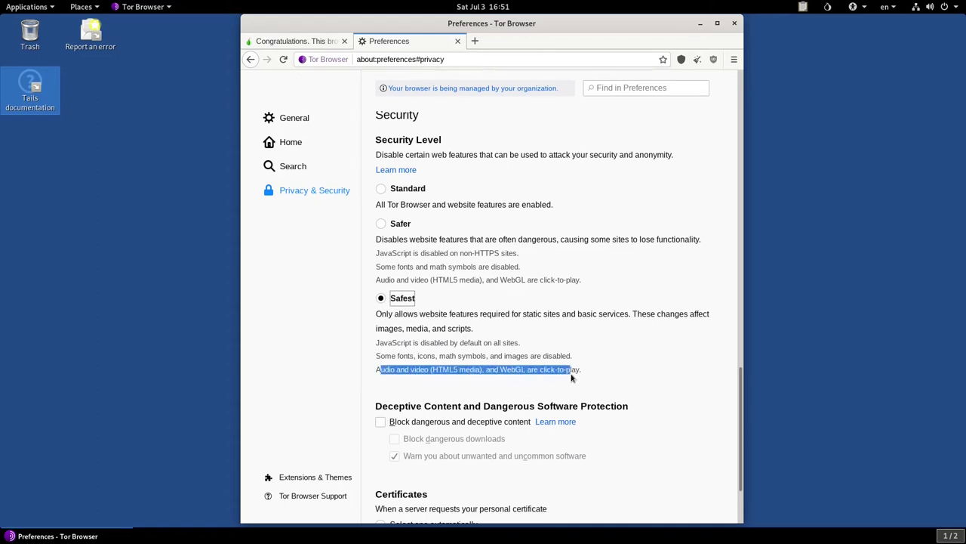
left_click(400, 370)
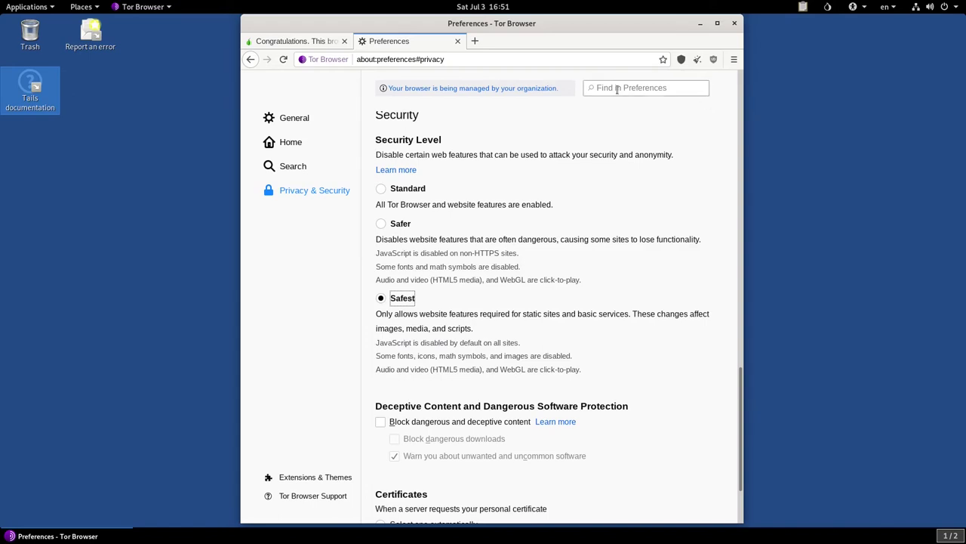
Close the Preferences tab and inspect the content blocker's per-domain list for the Tor check page
left_click(460, 41)
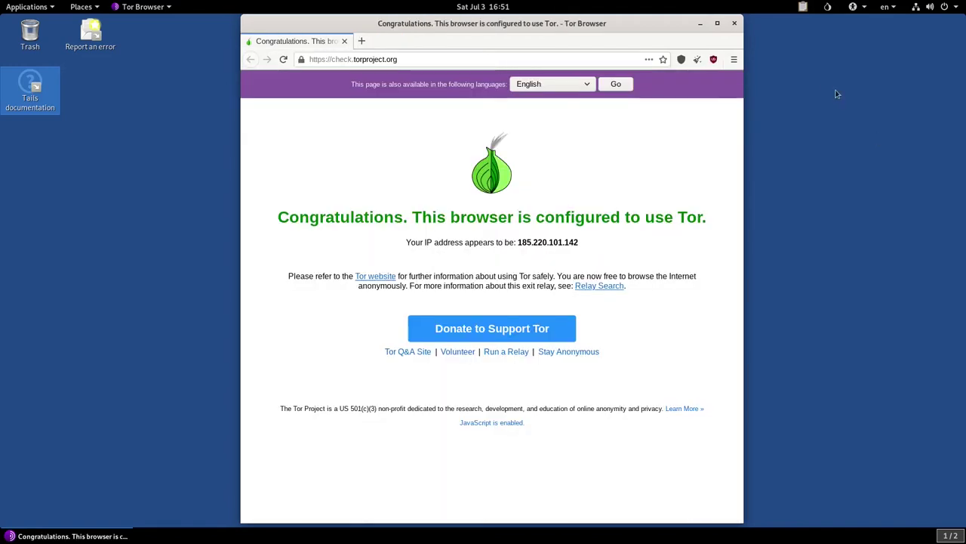
left_click(714, 59)
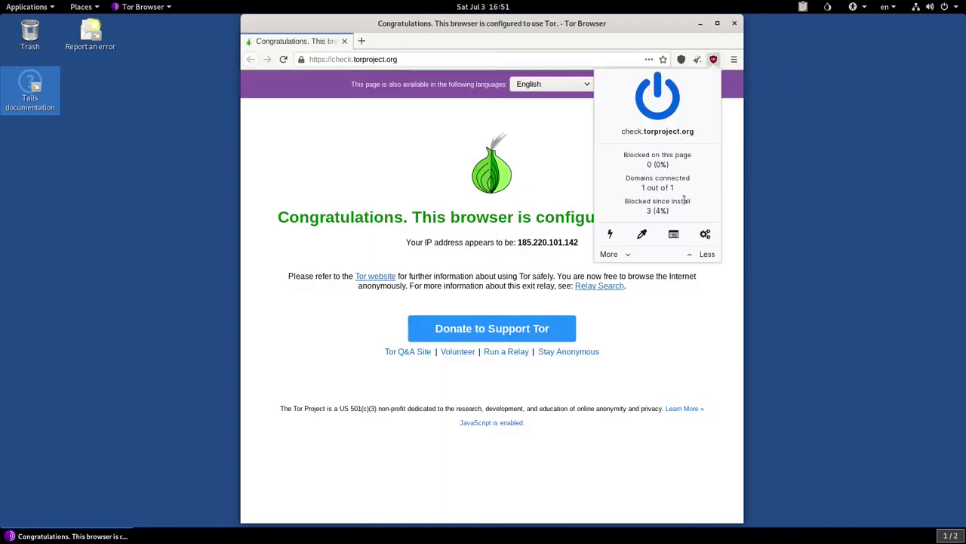
left_click(620, 257)
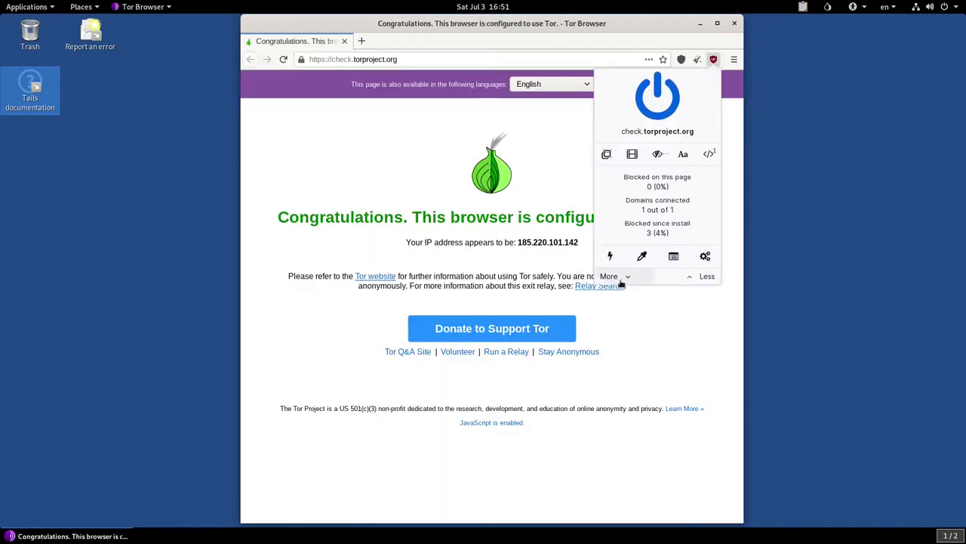
left_click(621, 278)
key("Escape")
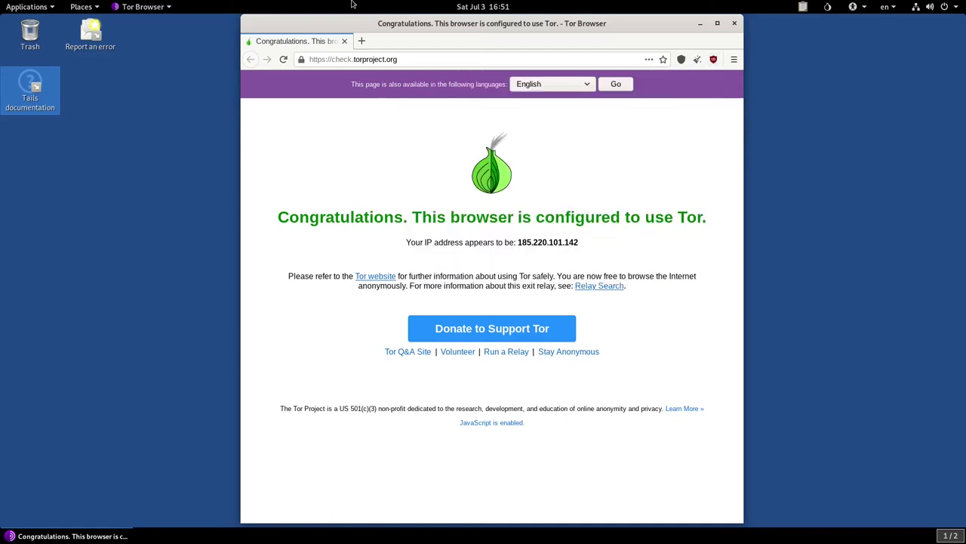
Load cnn.com in a new private tab and close the Tor check tab
left_click(361, 40)
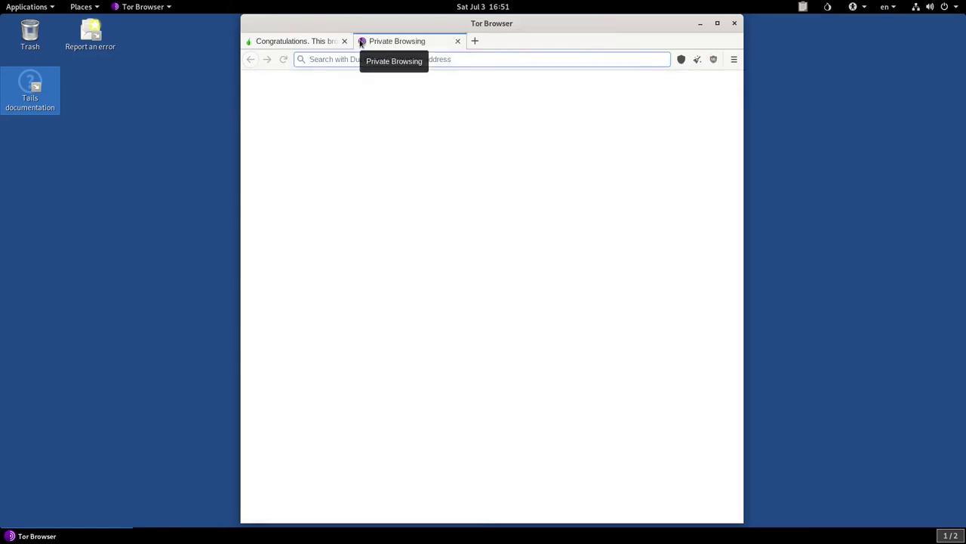
type("google,co")
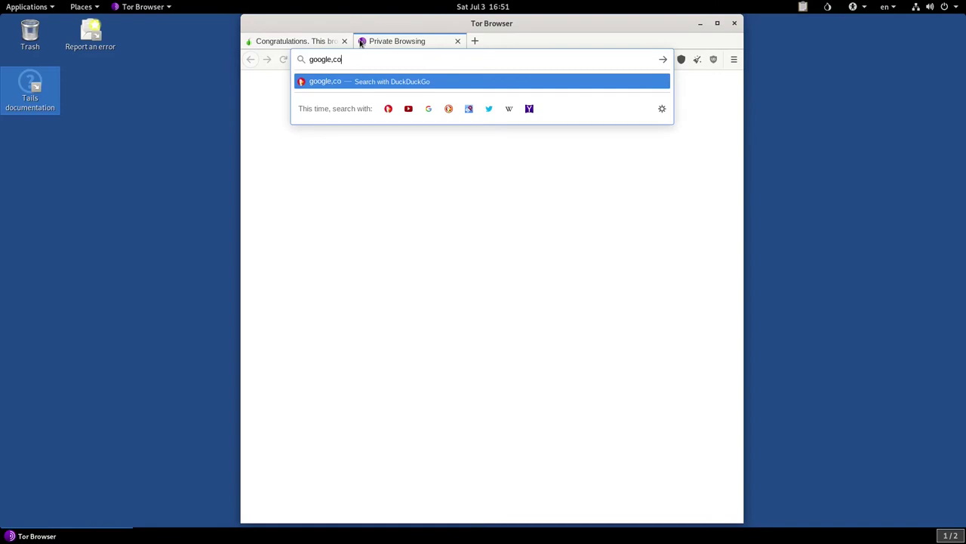
key("ctrl+a")
key("BackSpace")
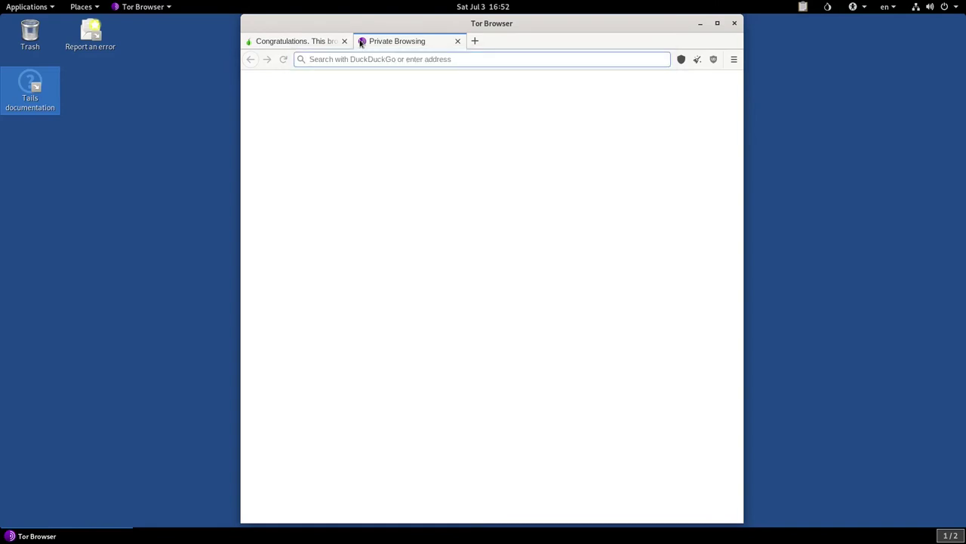
type("cnn.cpom")
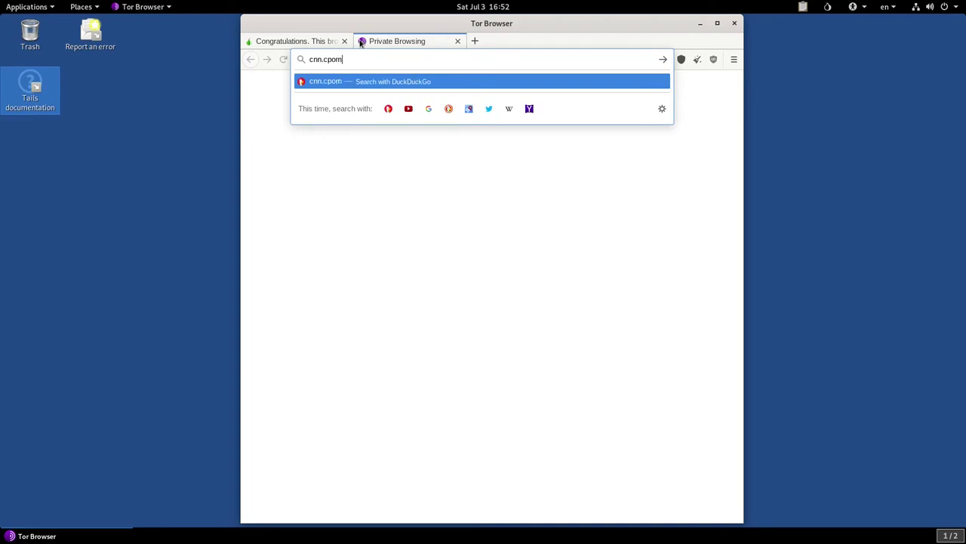
key("BackSpace")
key("BackSpace")
key("BackSpace")
type("om")
key("Return")
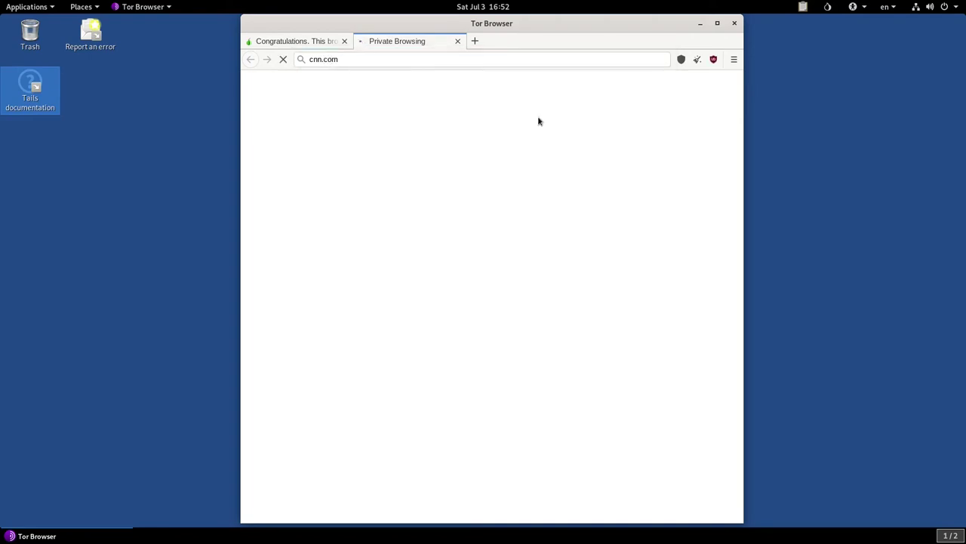
left_click(344, 41)
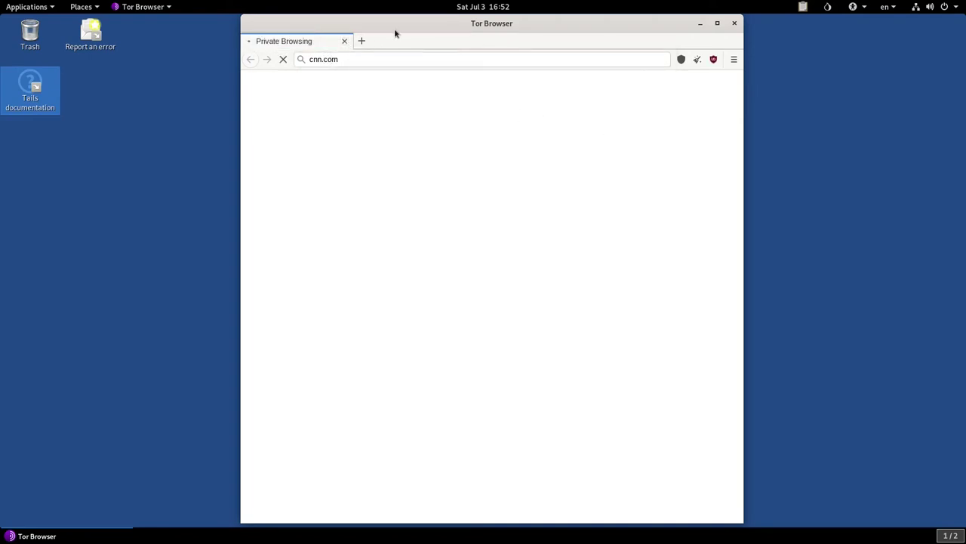
Check the content blocker's summary for CNN, then close the CNN tab and the browser
left_click_drag(390, 28, 395, 30)
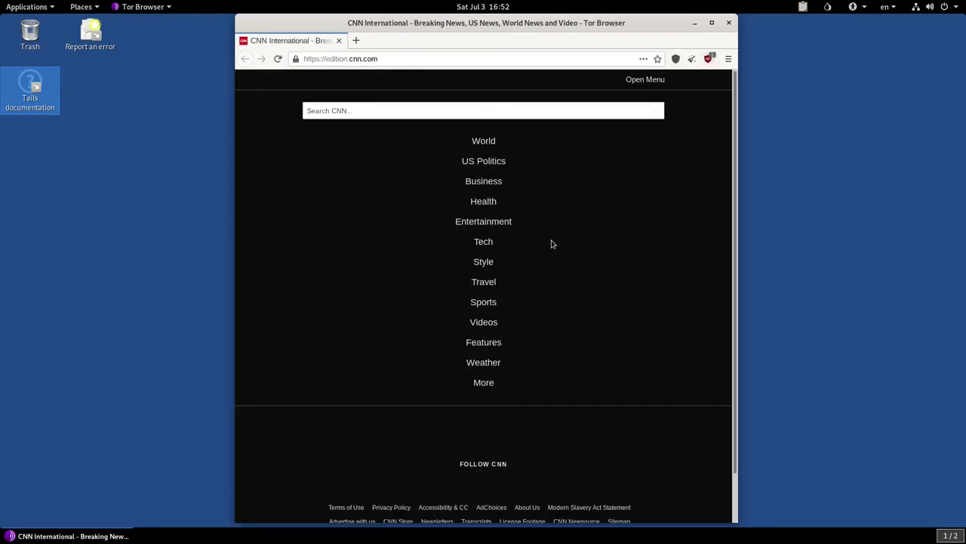
scroll(550, 246, "down", 1)
scroll(549, 249, "up", 1)
left_click(708, 58)
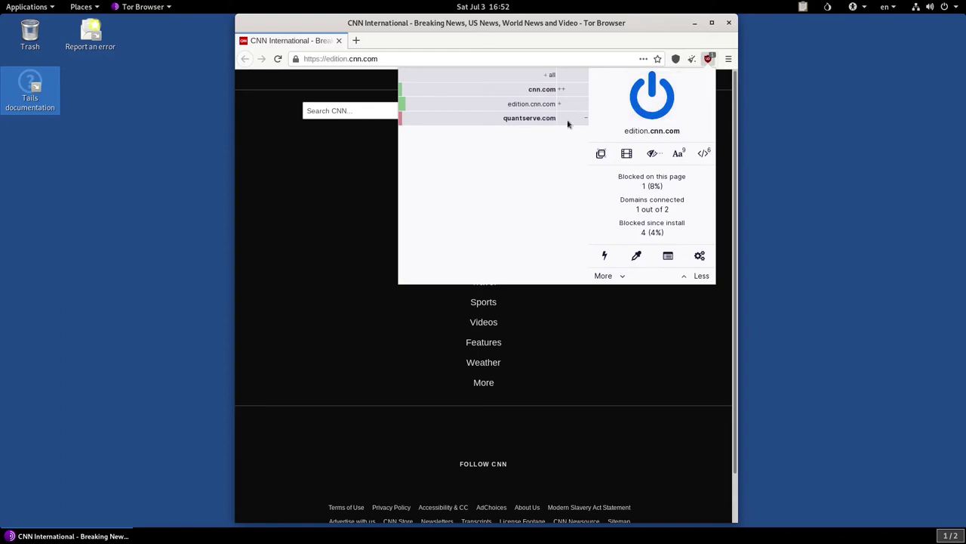
left_click(708, 59)
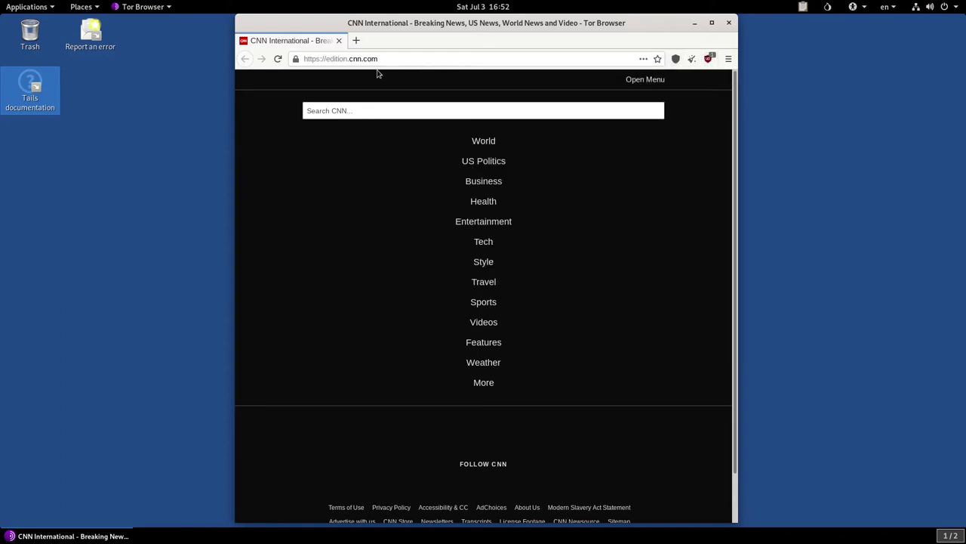
left_click(356, 40)
left_click(329, 40)
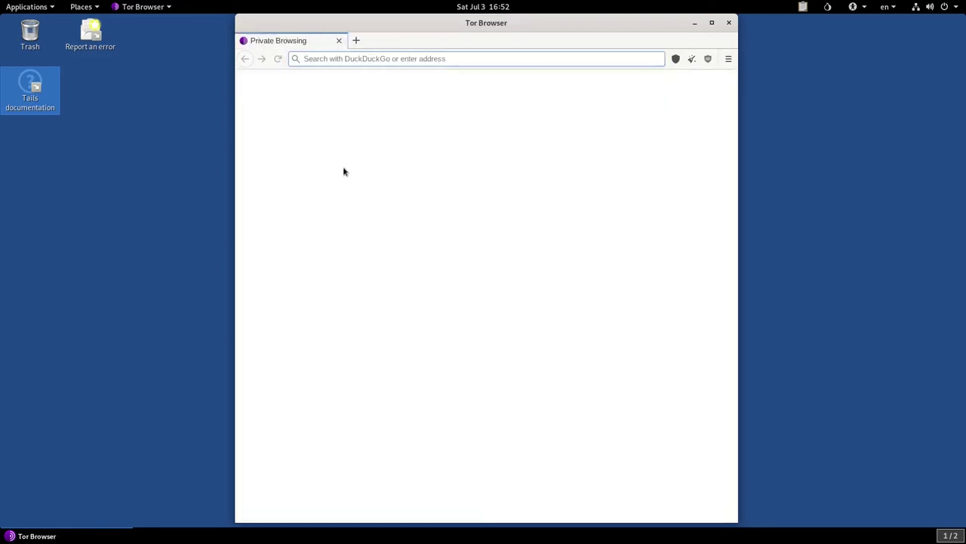
left_click(729, 23)
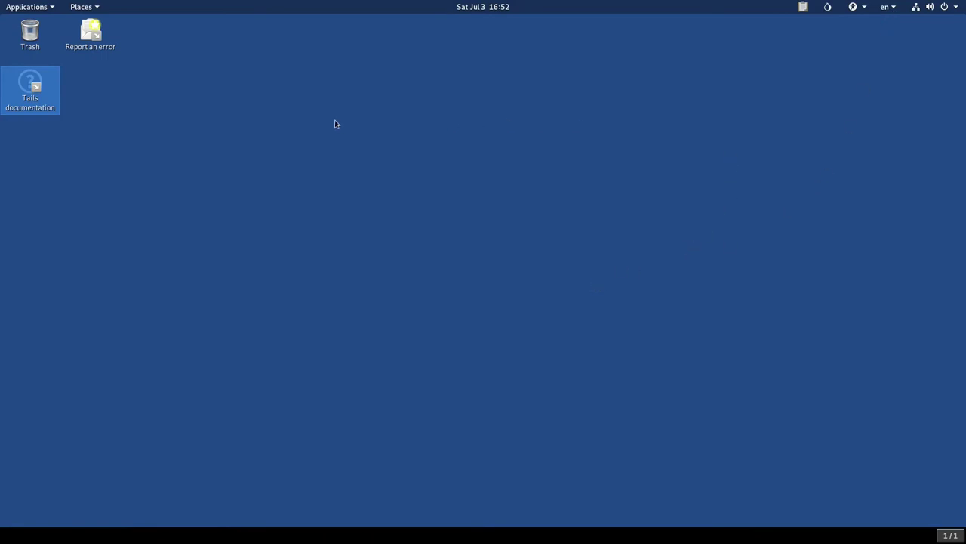
Launch System Monitor from the applications list and scroll through the process list
left_click(26, 7)
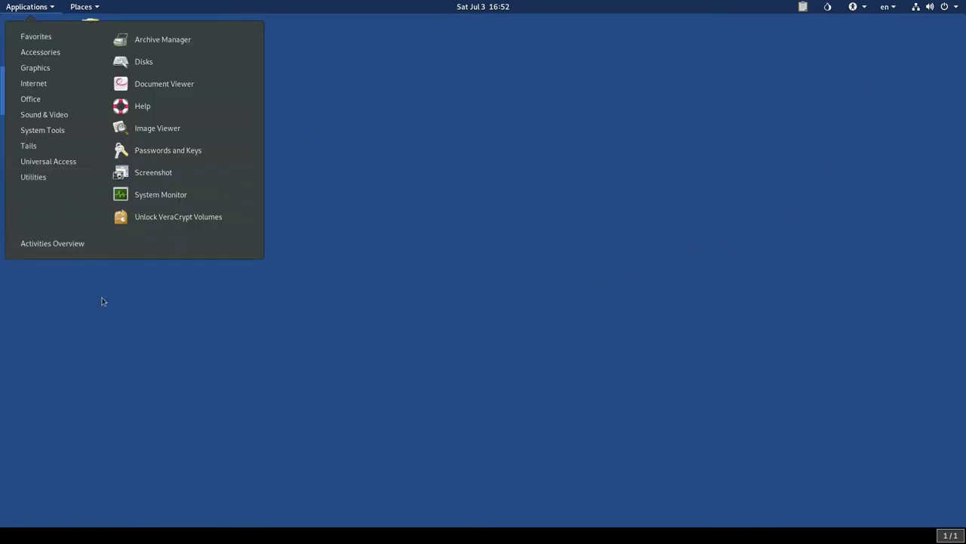
left_click(160, 194)
left_click_drag(407, 96, 439, 104)
scroll(512, 201, "down", 10)
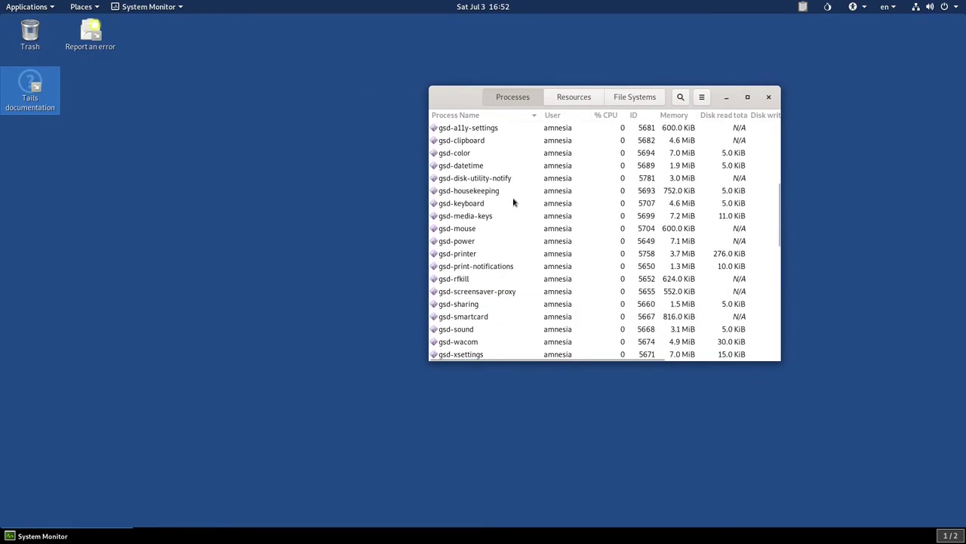
scroll(512, 201, "down", 4)
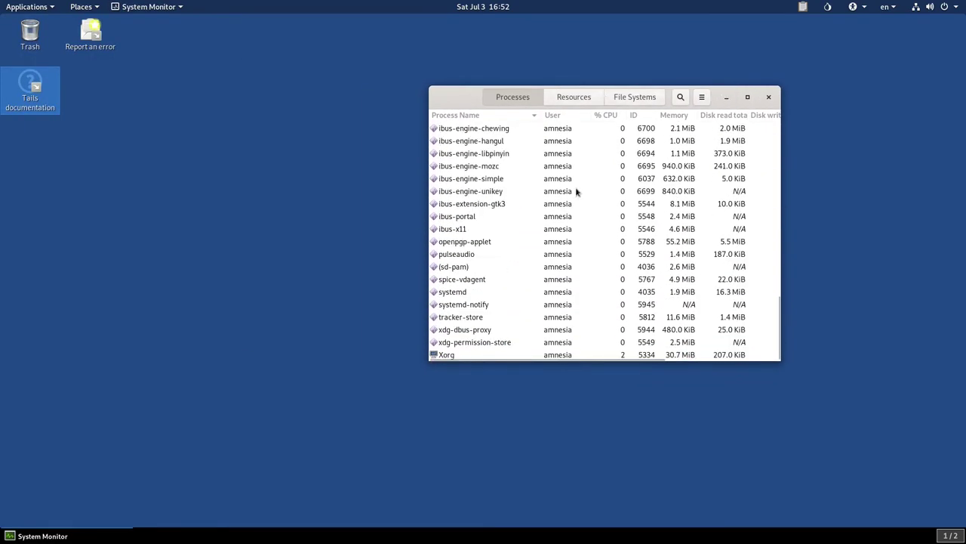
scroll(598, 227, "up", 8)
scroll(600, 224, "up", 9)
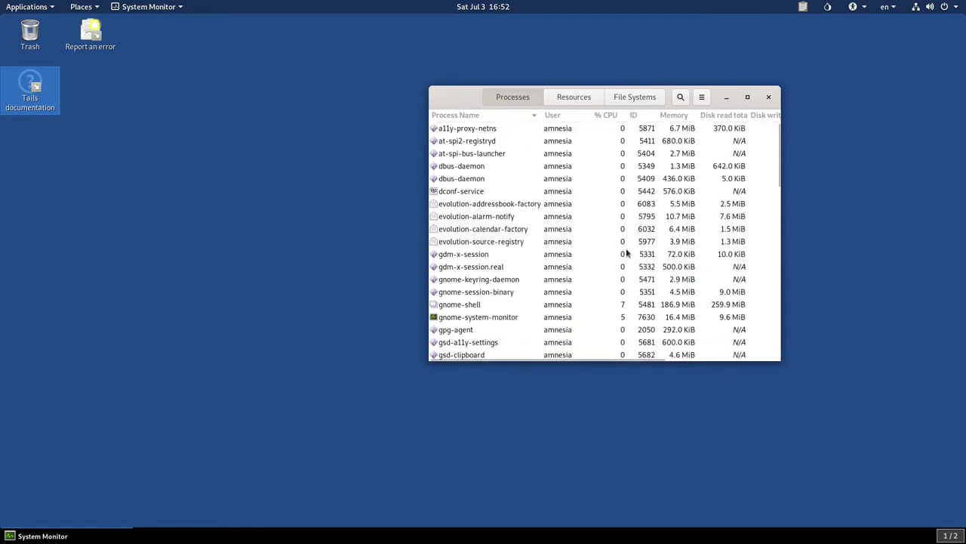
scroll(653, 254, "down", 6)
scroll(654, 254, "down", 5)
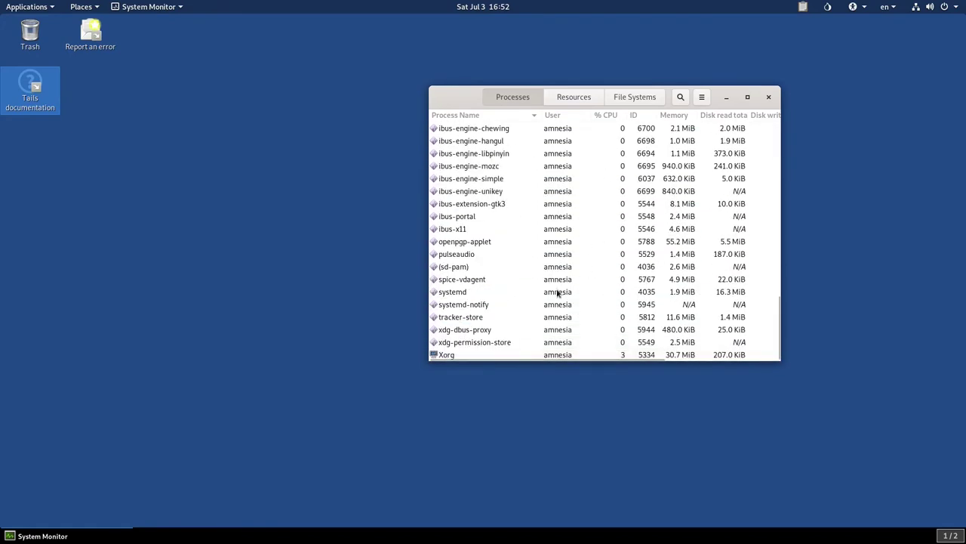
scroll(559, 289, "up", 8)
scroll(560, 288, "up", 5)
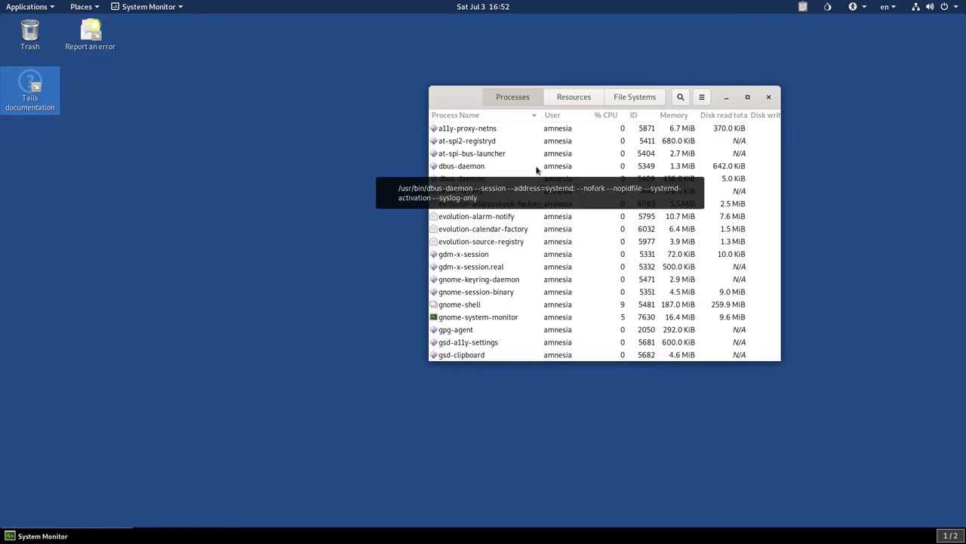
scroll(530, 174, "down", 4)
scroll(530, 170, "down", 5)
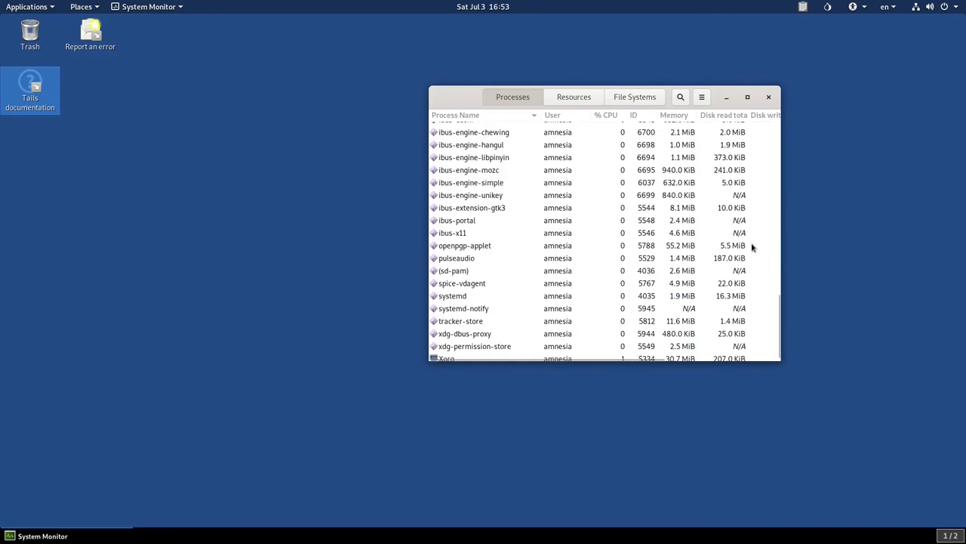
scroll(647, 258, "up", 10)
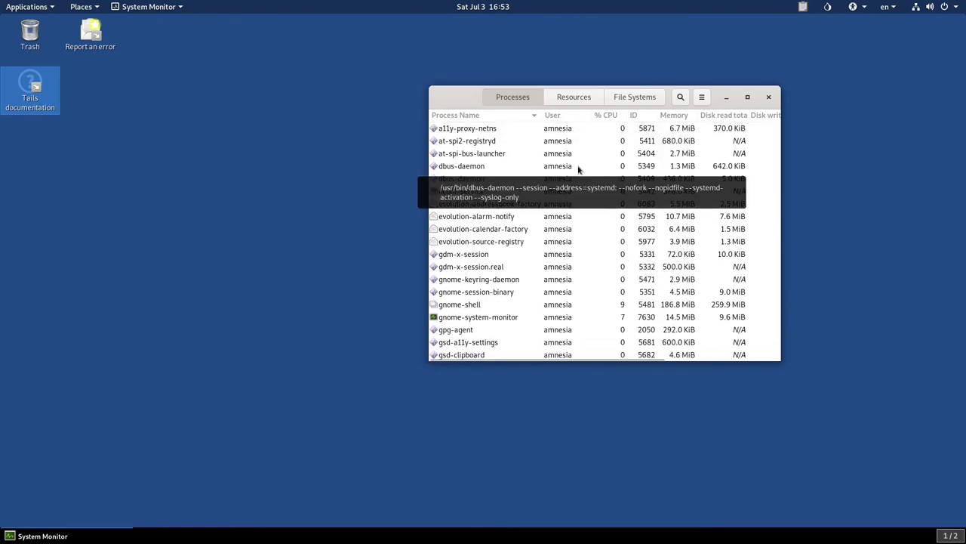
scroll(512, 185, "down", 3)
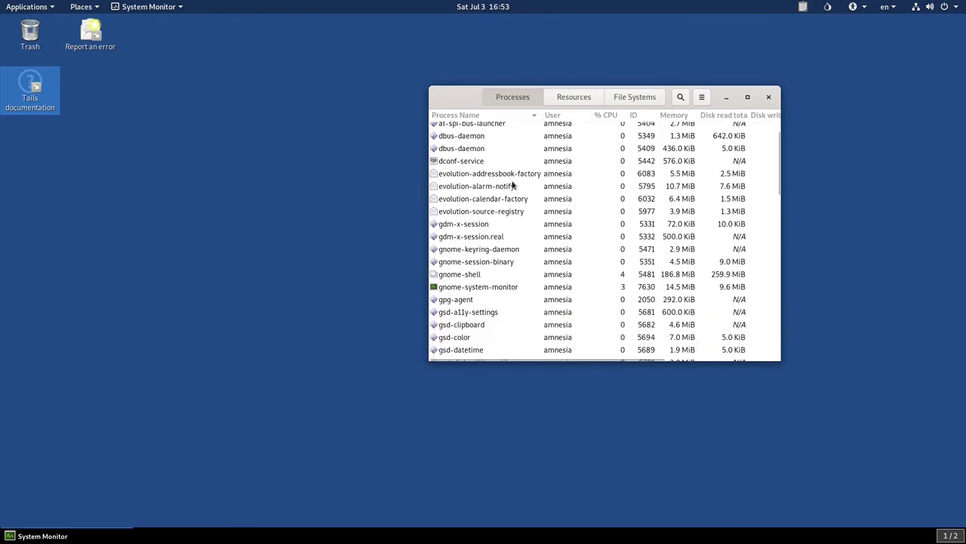
scroll(512, 184, "down", 1)
scroll(512, 184, "up", 4)
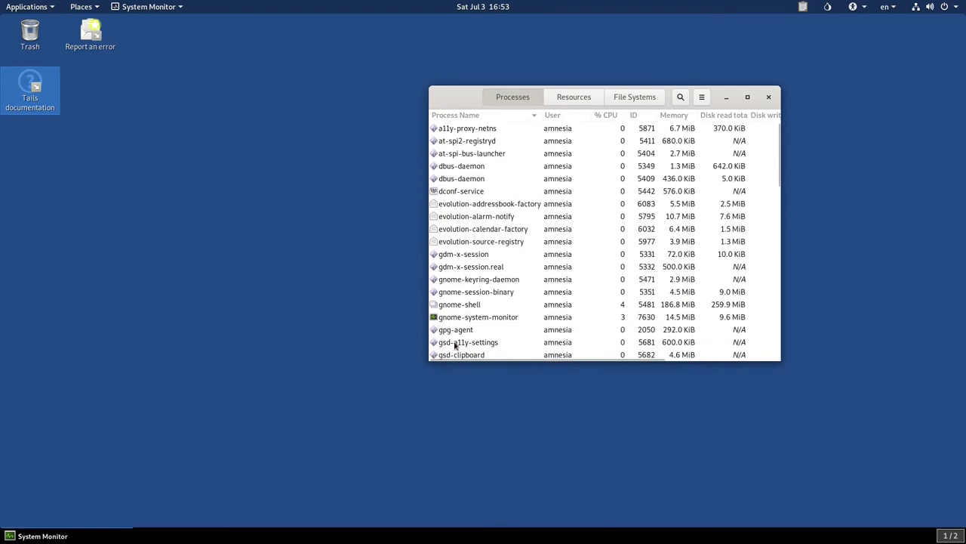
Select gnome-shell, then peek at the calendar, system menu and desktop options
left_click(476, 305)
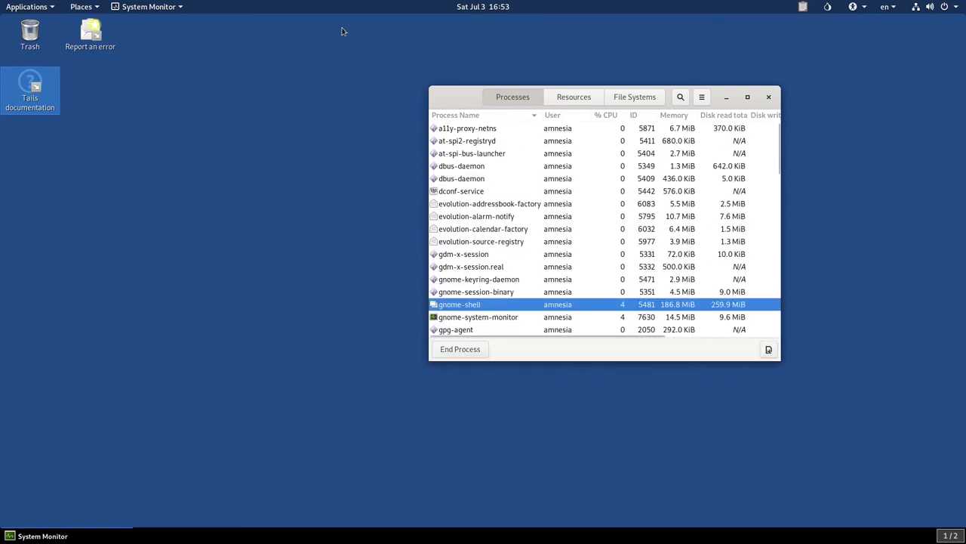
left_click(498, 12)
left_click(499, 12)
left_click(936, 6)
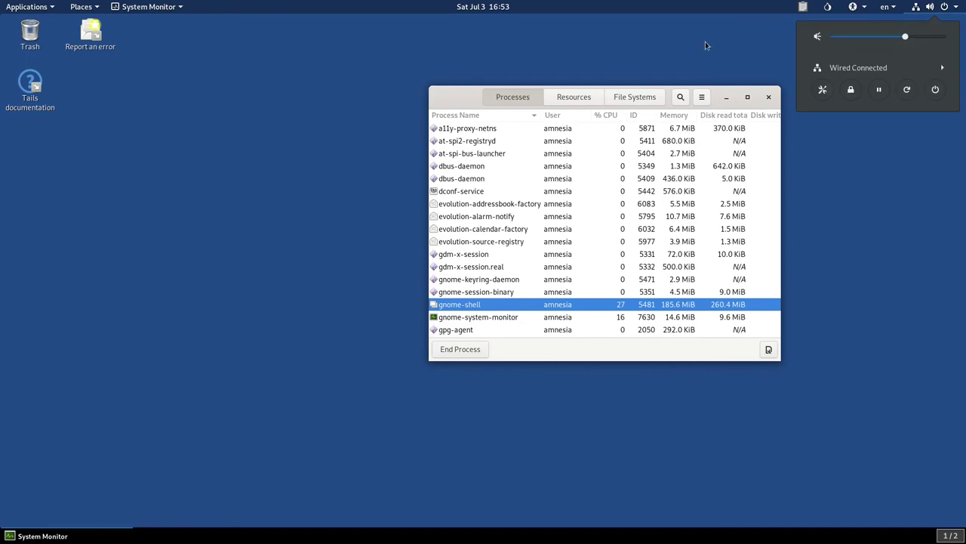
left_click(705, 42)
right_click(239, 84)
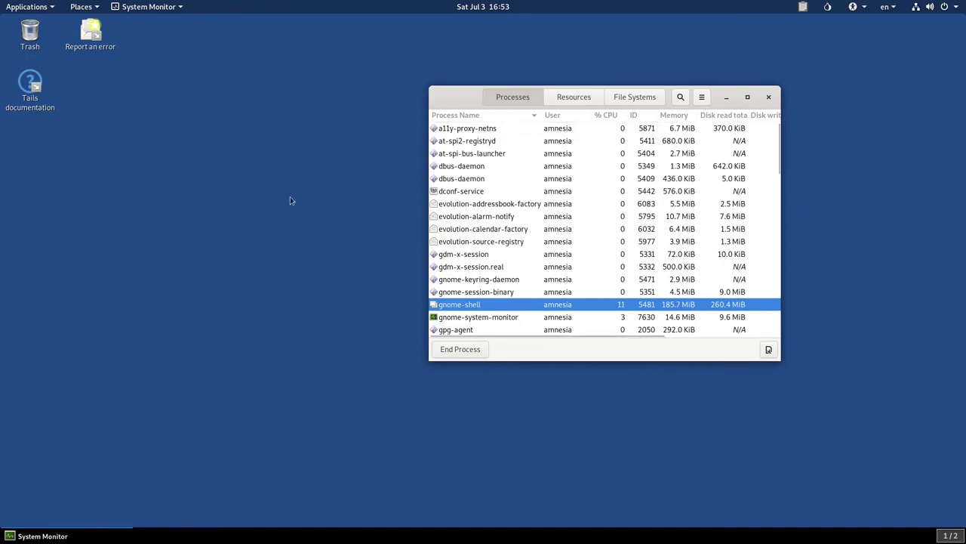
left_click(257, 323)
Select the dconf-service, dbus-daemon, systemd, xdg-permission-store and Xorg processes
left_click(458, 192)
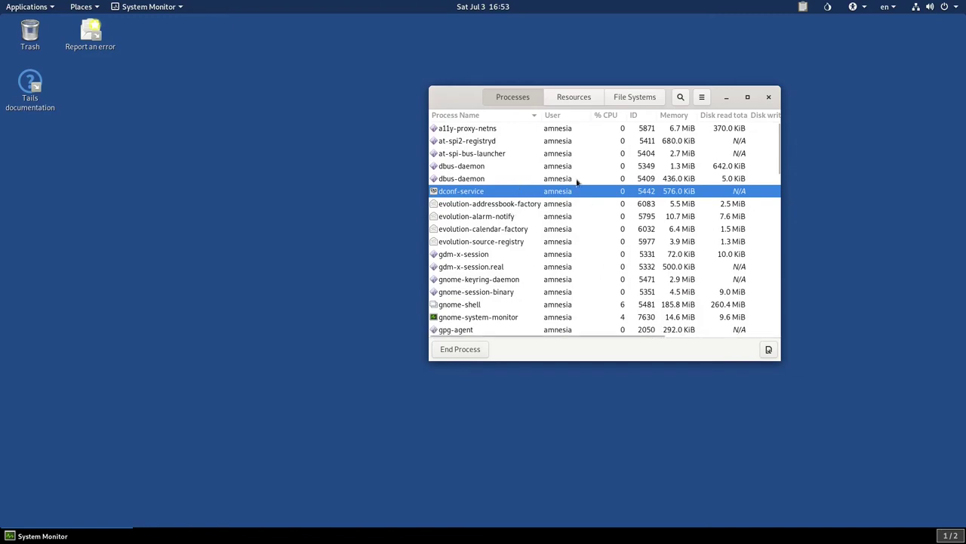
left_click(493, 177)
left_click(491, 165)
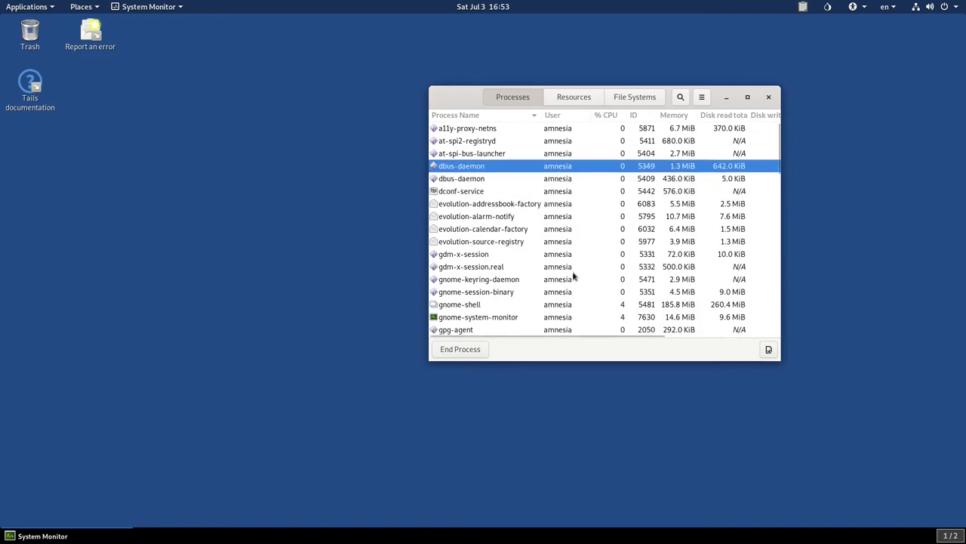
scroll(654, 242, "down", 5)
scroll(654, 242, "down", 6)
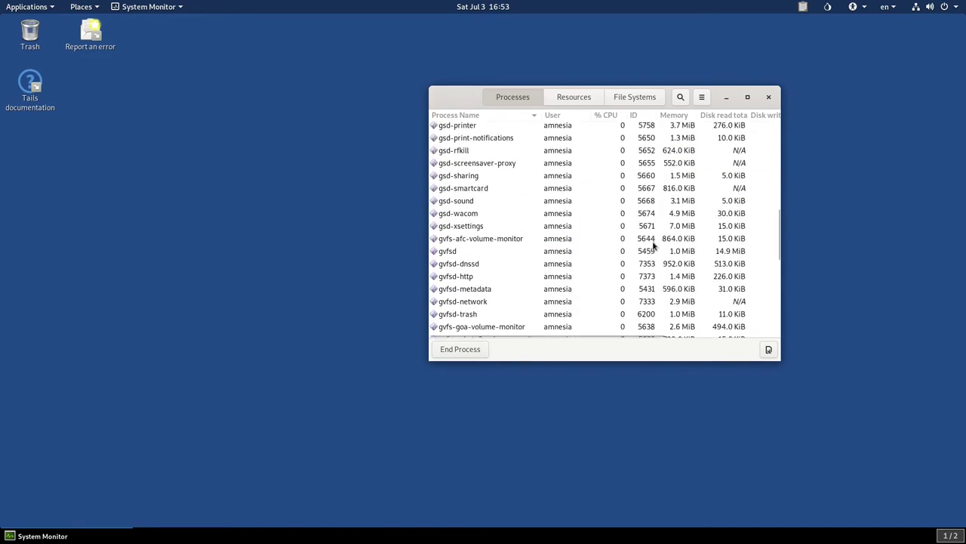
scroll(654, 246, "down", 2)
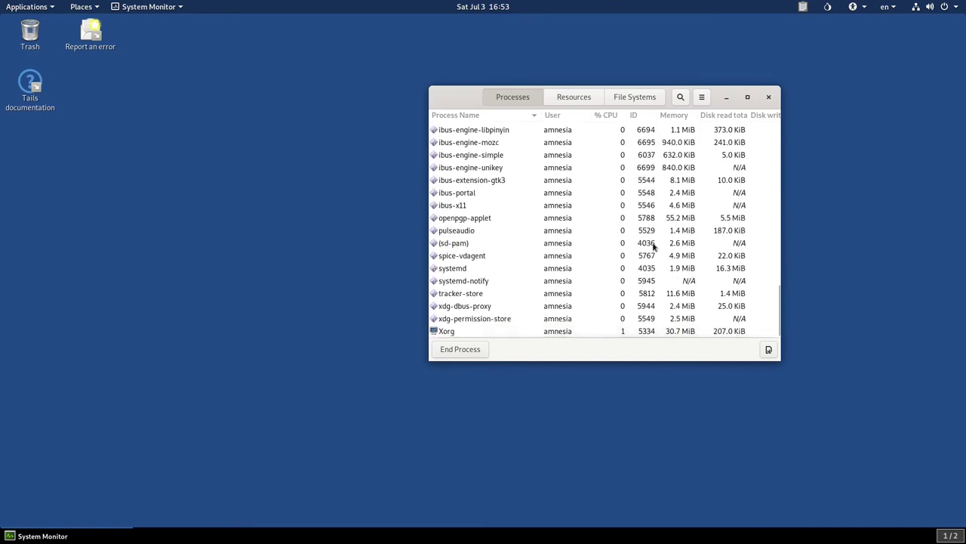
left_click(462, 271)
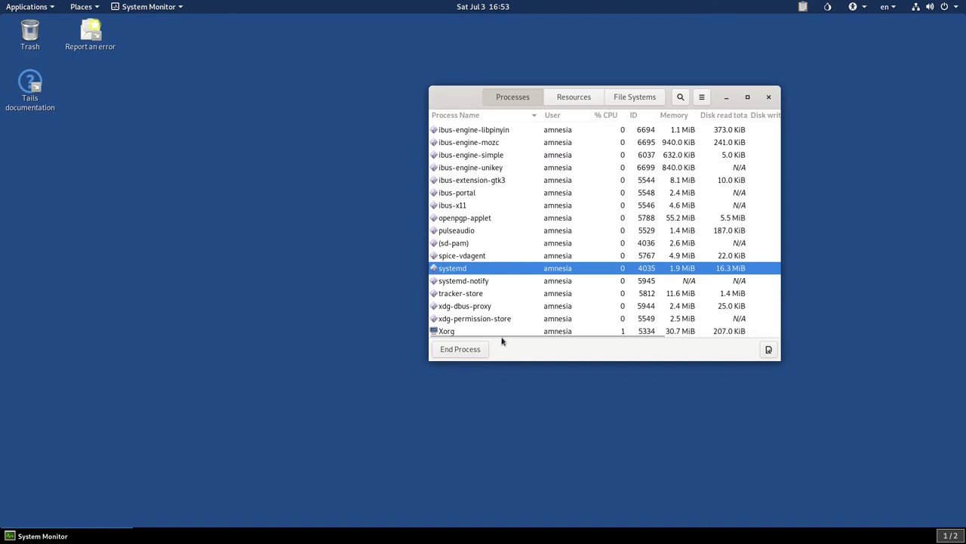
left_click(482, 323)
left_click(477, 330)
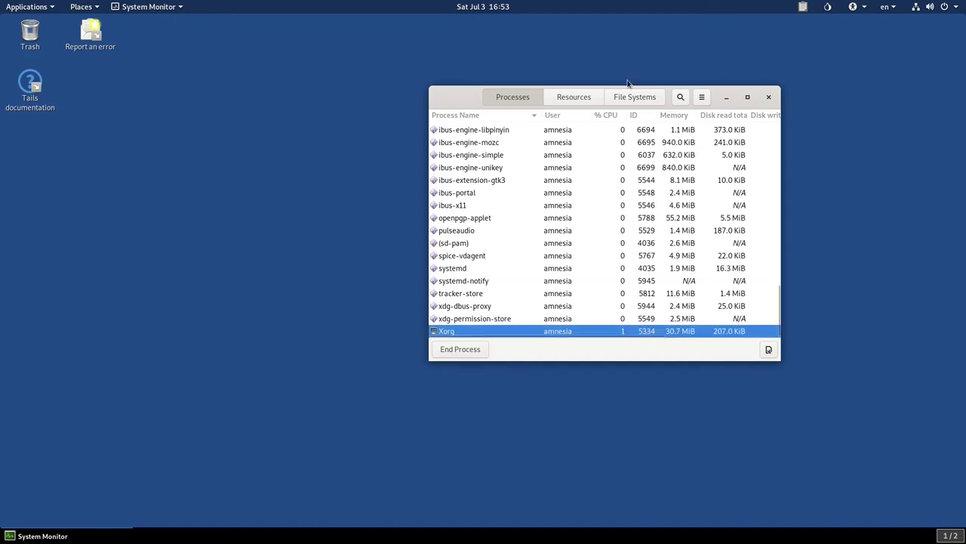
View the Resources and File Systems tabs, return to Processes, and close System Monitor
left_click(577, 99)
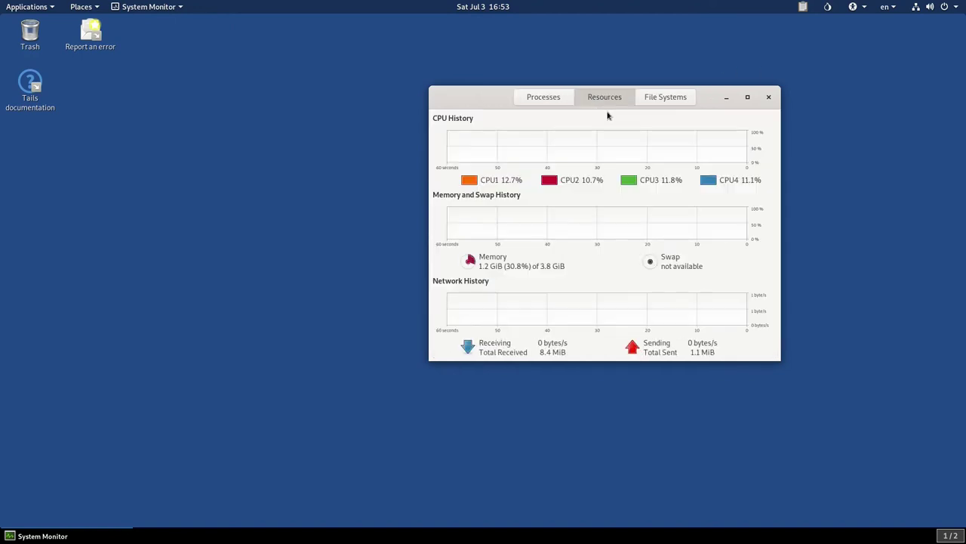
left_click(651, 97)
left_click(565, 96)
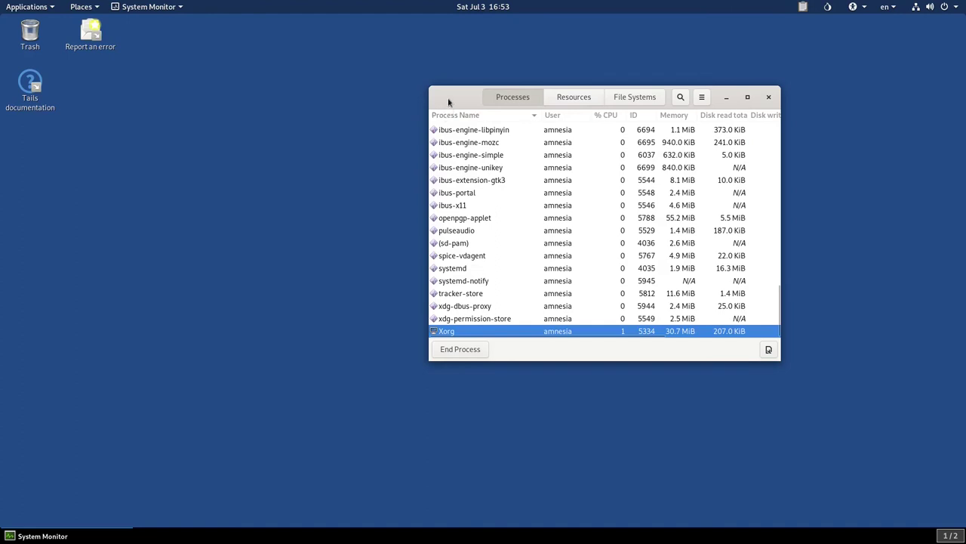
left_click_drag(448, 99, 435, 99)
left_click(755, 97)
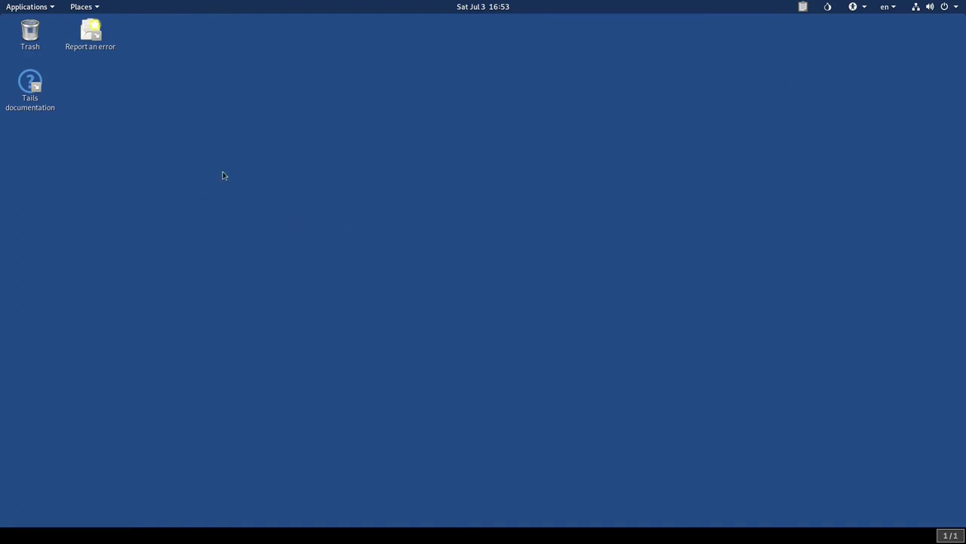
left_click(494, 7)
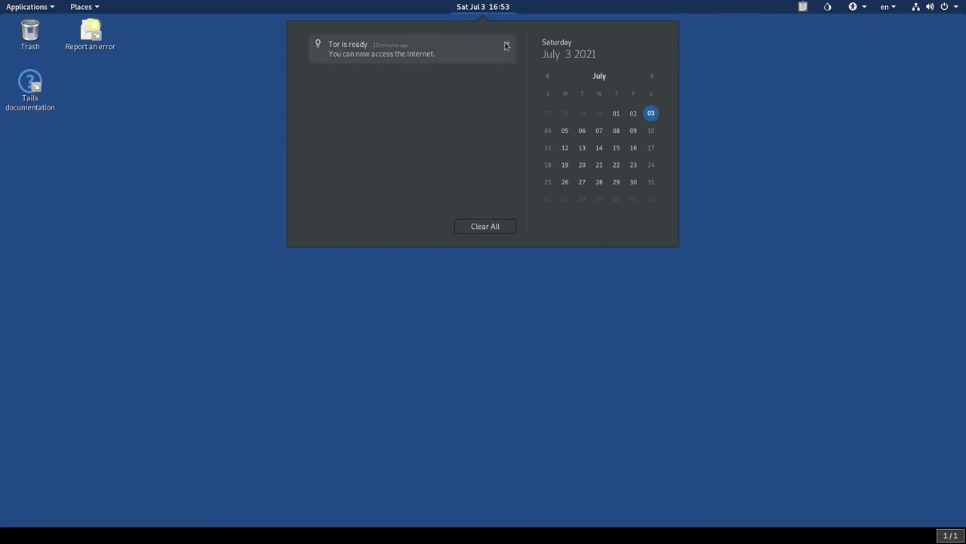
key("alt+F1")
left_click(541, 274)
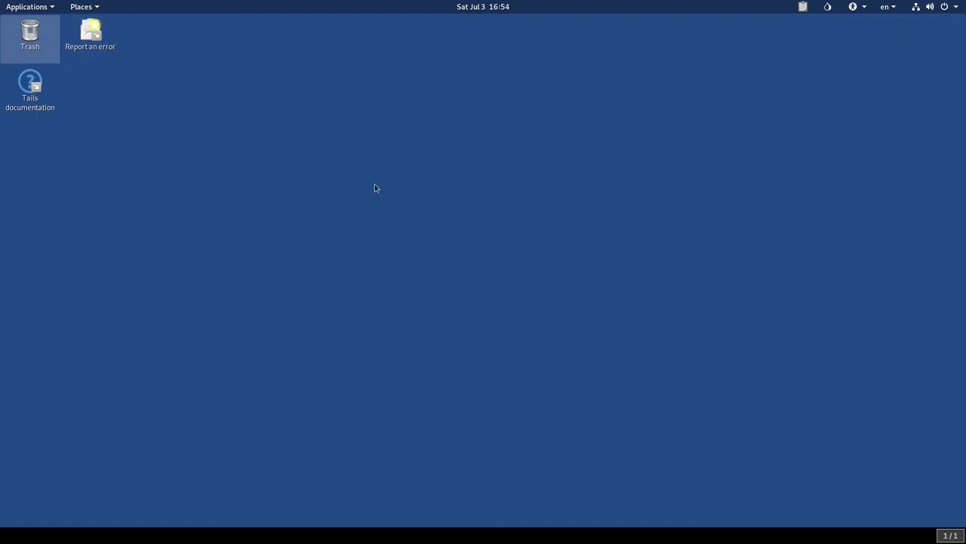
right_click(332, 93)
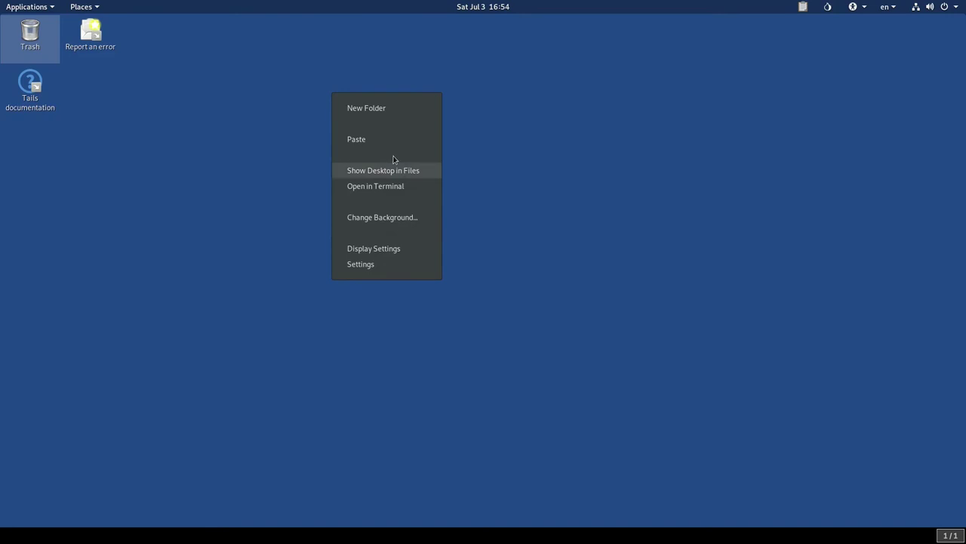
Create a desktop folder named 'This will be gone when' and move it to the top centre
left_click(391, 109)
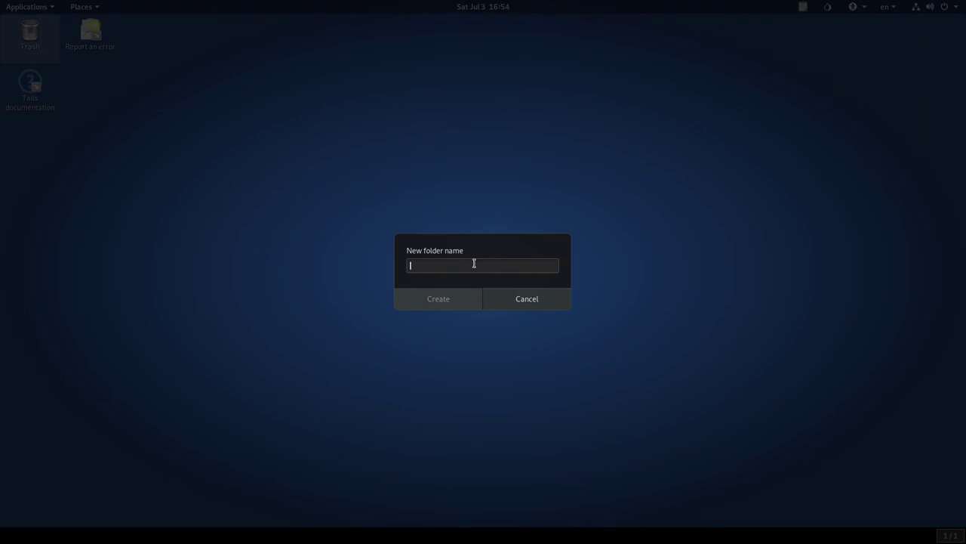
type("This will be gone when I reboot")
key("Return")
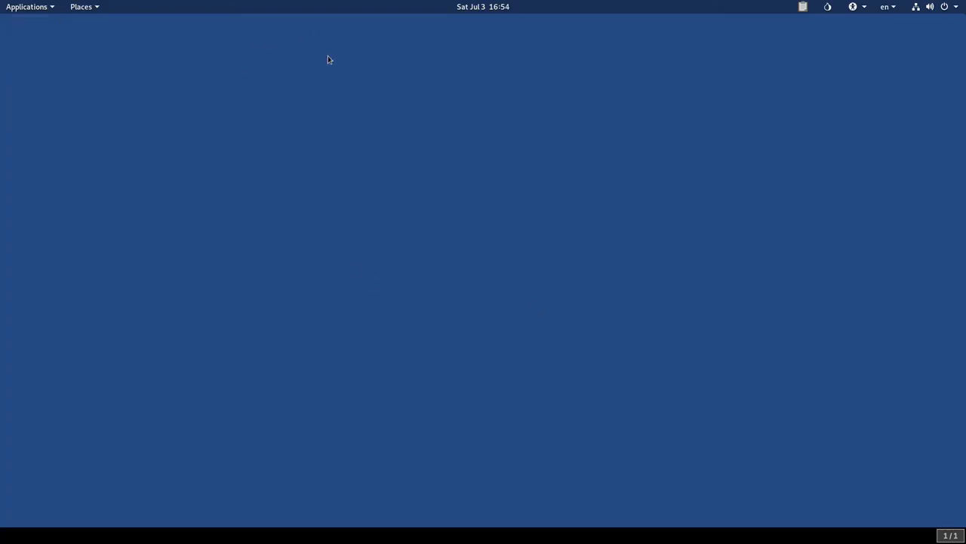
left_click(103, 112)
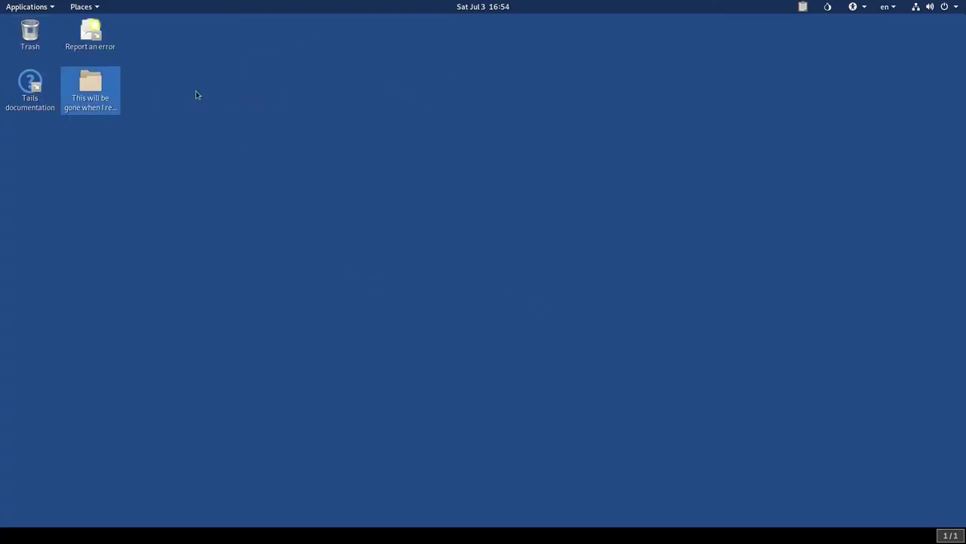
left_click_drag(98, 91, 391, 113)
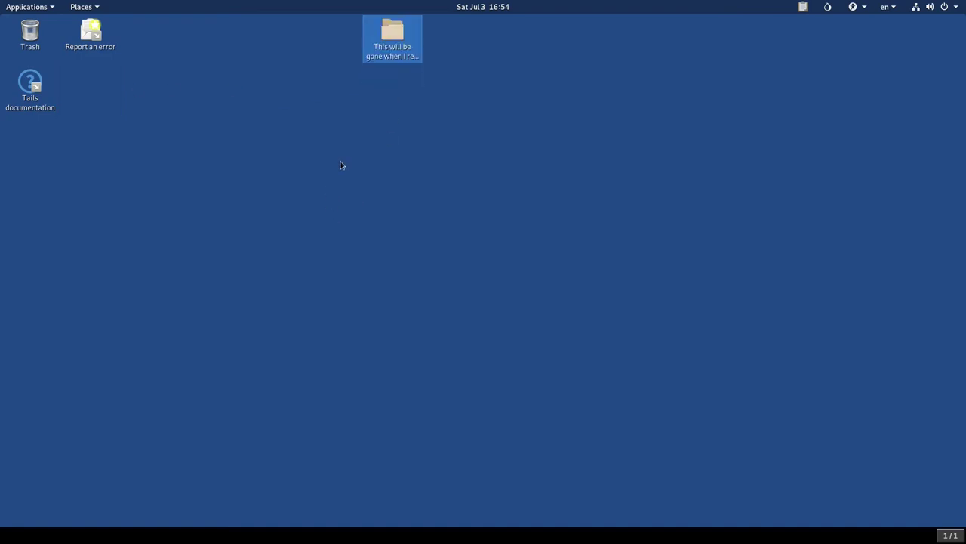
right_click(376, 130)
Set the desktop background to the grey Debian ink-splatter wallpaper
left_click(420, 269)
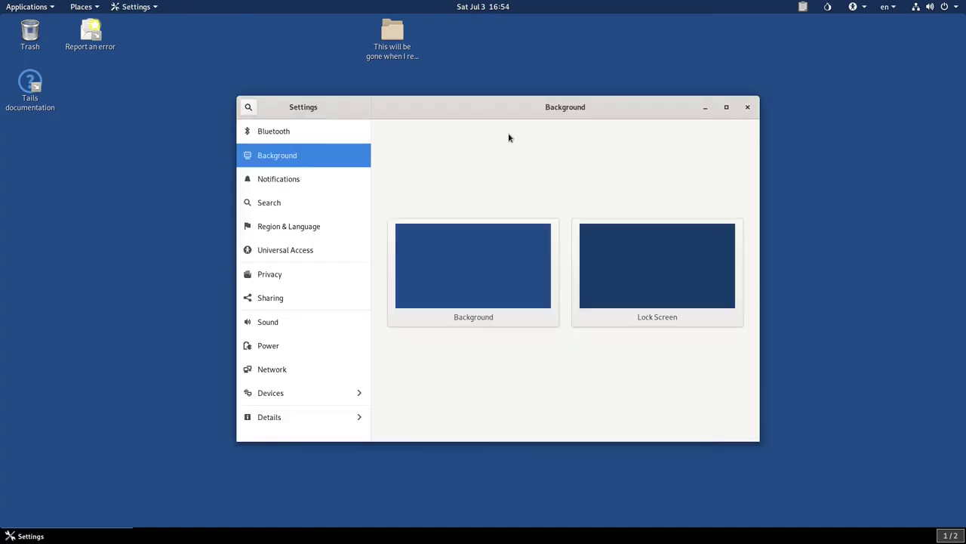
left_click(483, 267)
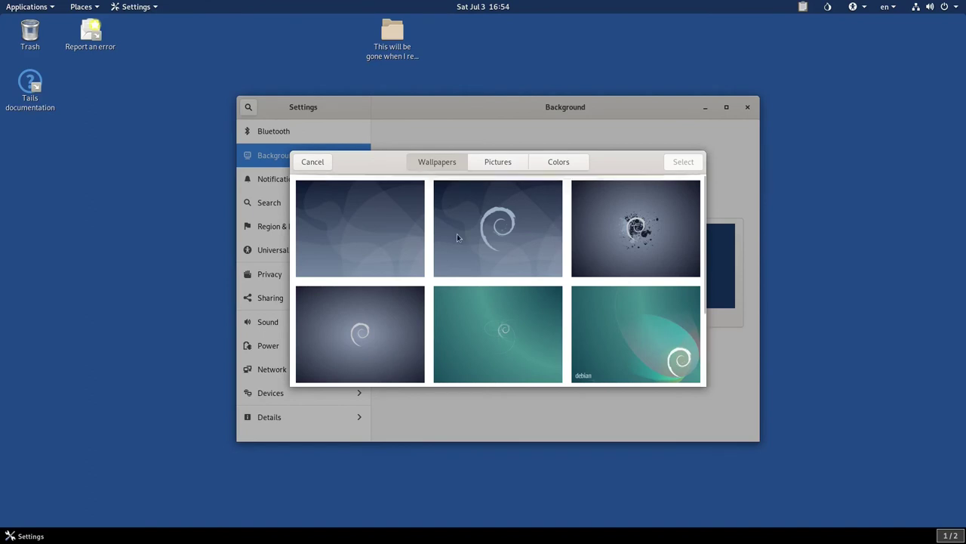
left_click(485, 166)
left_click(439, 163)
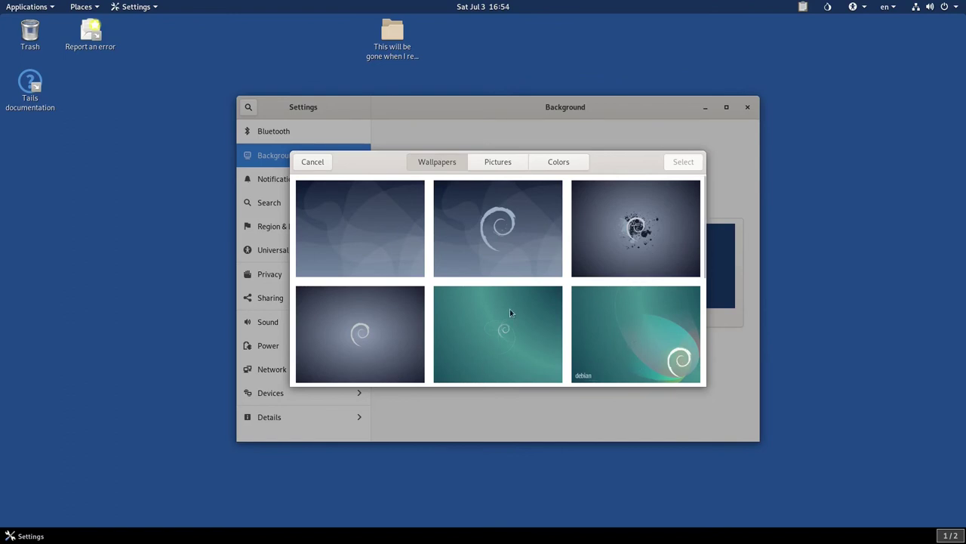
left_click(592, 244)
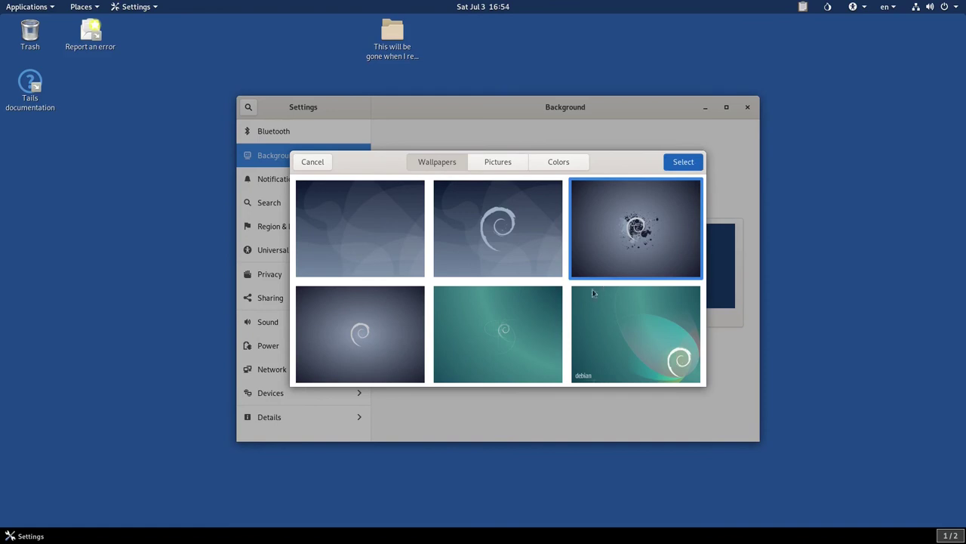
key("Return")
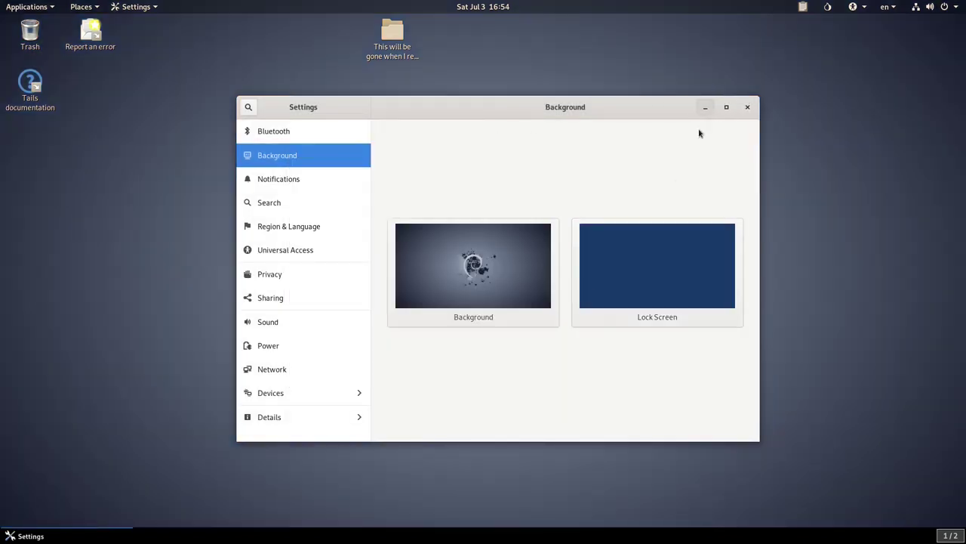
Minimise and restore the Settings window, then close Settings
key("super+h")
key("super")
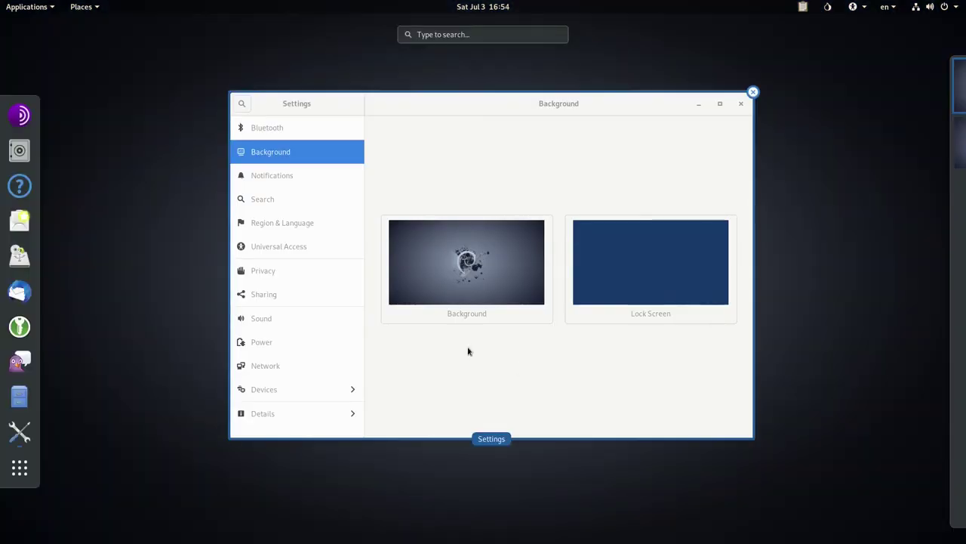
left_click(692, 340)
left_click_drag(601, 112, 638, 112)
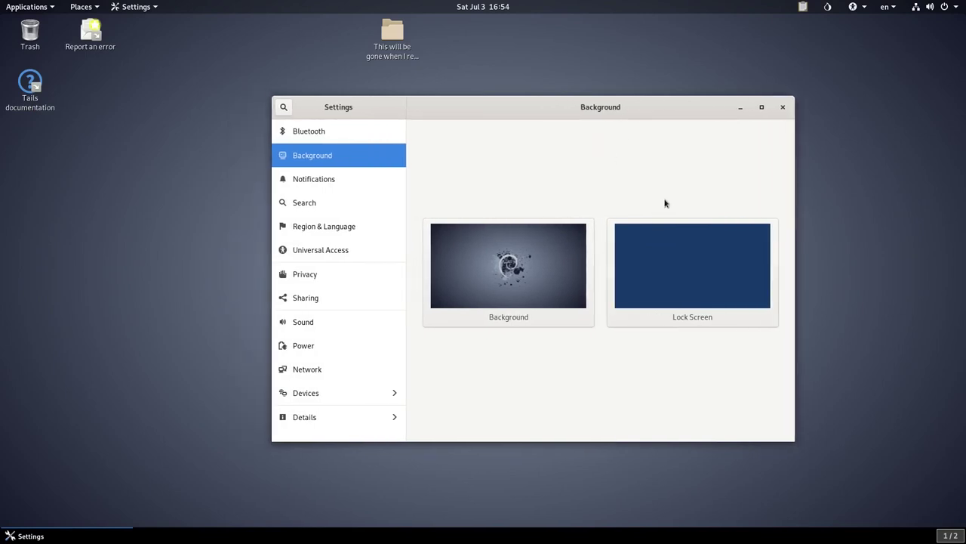
left_click(783, 108)
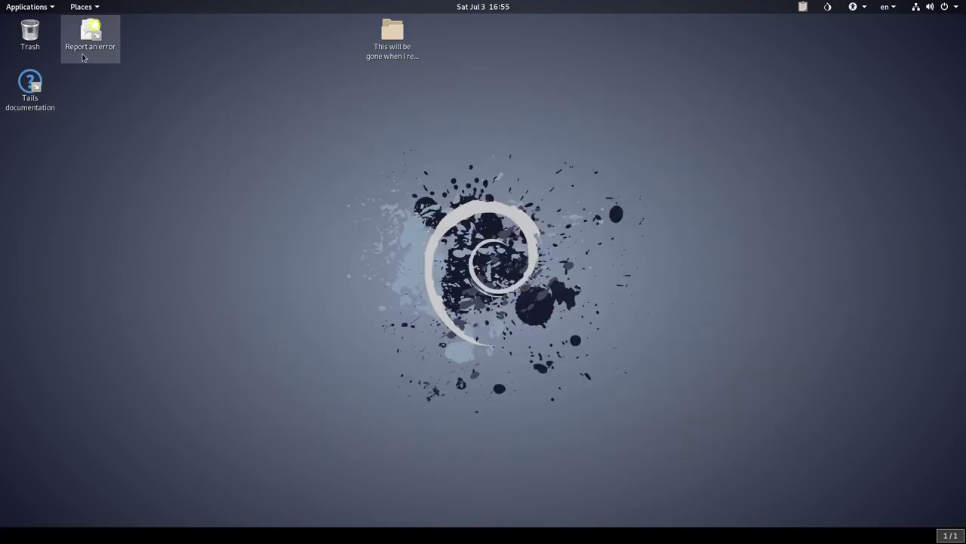
key("super")
Launch LibreOffice Writer via a 'libre' search and type 'I have a gazillion grams of cocaine under the dumbster closed'
type("libre")
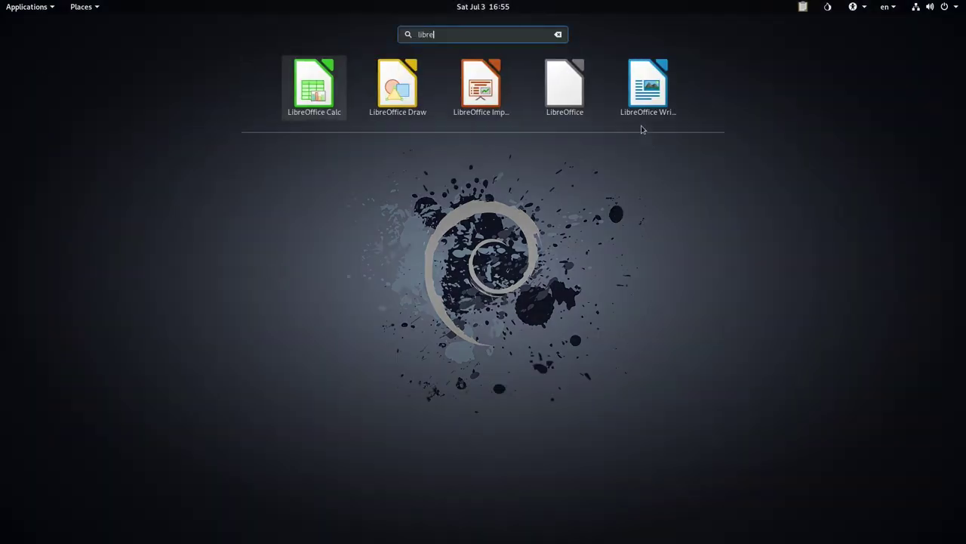
left_click(643, 102)
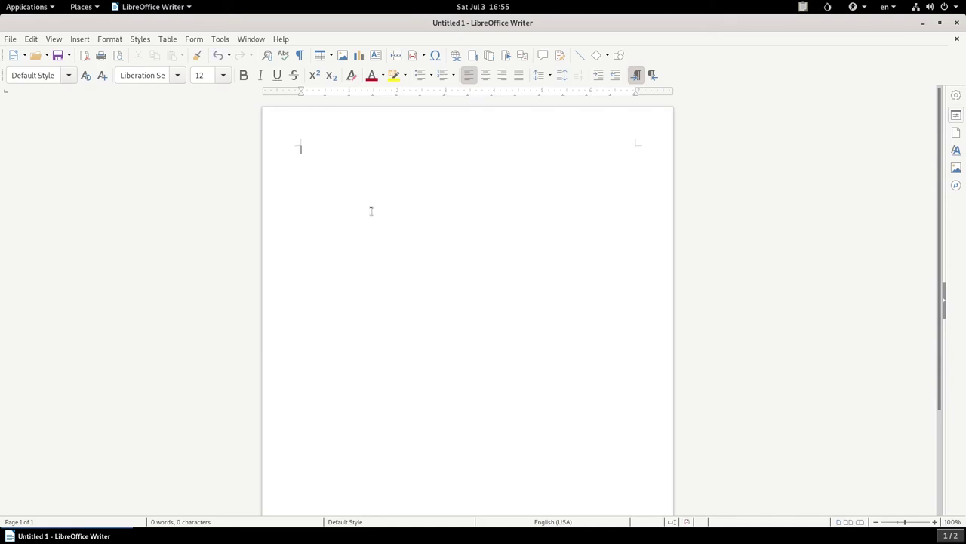
type("I have a gazillion grams of cocaine")
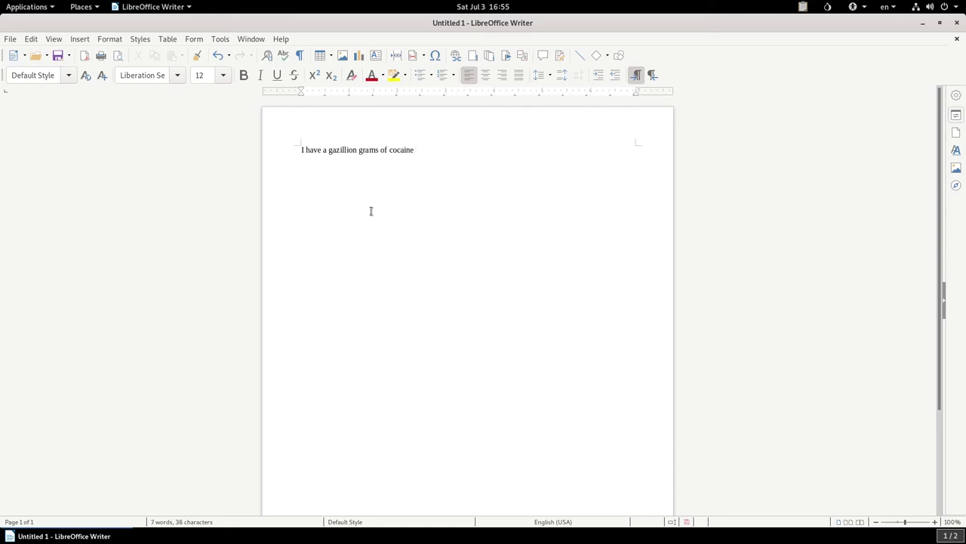
type(" under the dumbster clos")
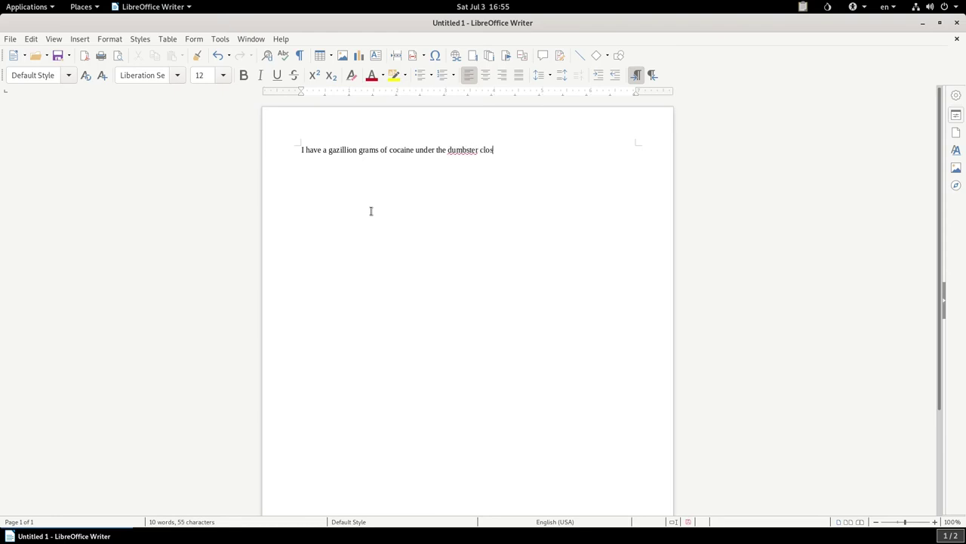
type("ed")
Finish the sentence with 'closest to KFC on Rover Street.', correct 'dumbster' to 'dumpster', and unmaximize Writer
key("BackSpace")
type("s")
key("BackSpace")
type("sest to KFC on Ro")
type("ver Street")
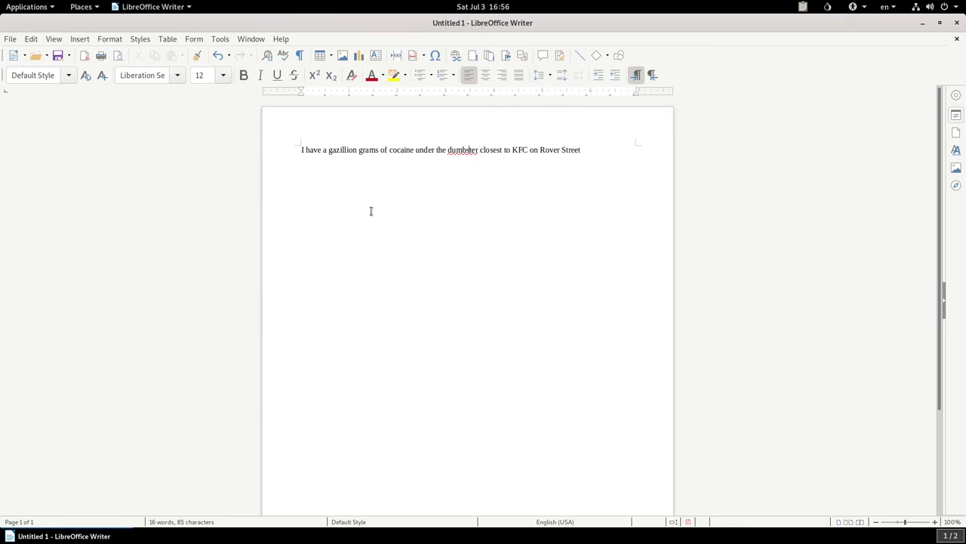
key("BackSpace")
type("p")
key("End")
left_click_drag(346, 73, 185, 47)
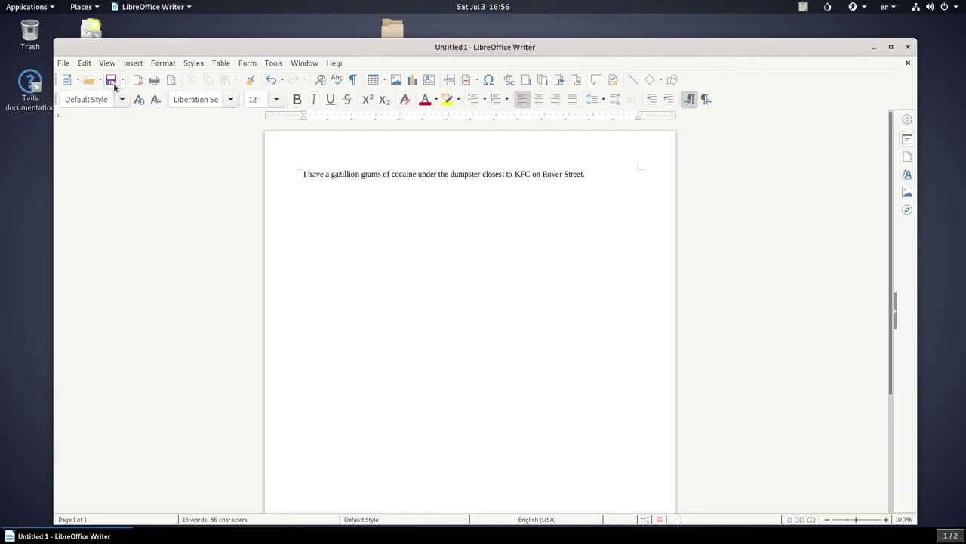
Save the document to the Desktop as SECRET with Encrypt with GPG key enabled
left_click(113, 81)
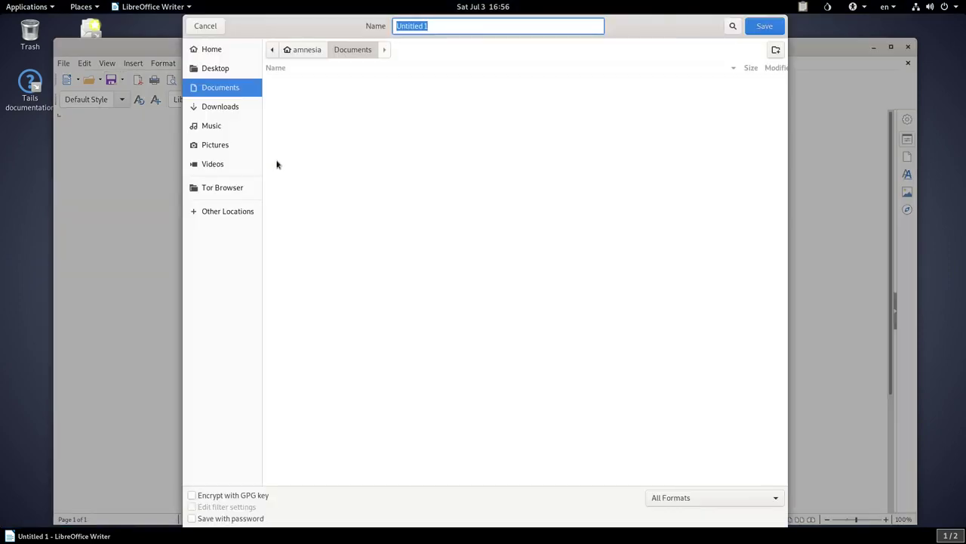
left_click(215, 69)
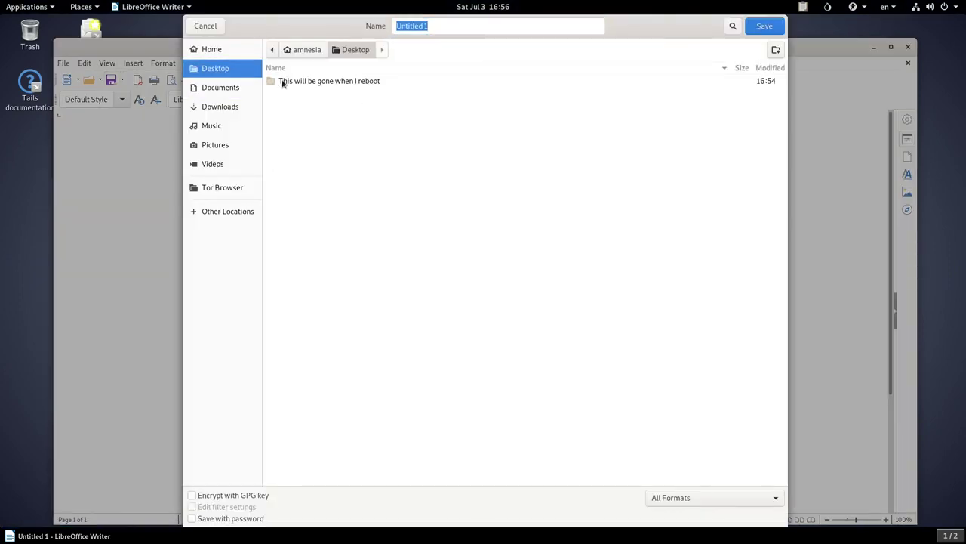
left_click(462, 27)
key("BackSpace")
key("BackSpace")
key("BackSpace")
key("BackSpace")
key("BackSpace")
key("BackSpace")
key("BackSpace")
key("BackSpace")
key("BackSpace")
key("BackSpace")
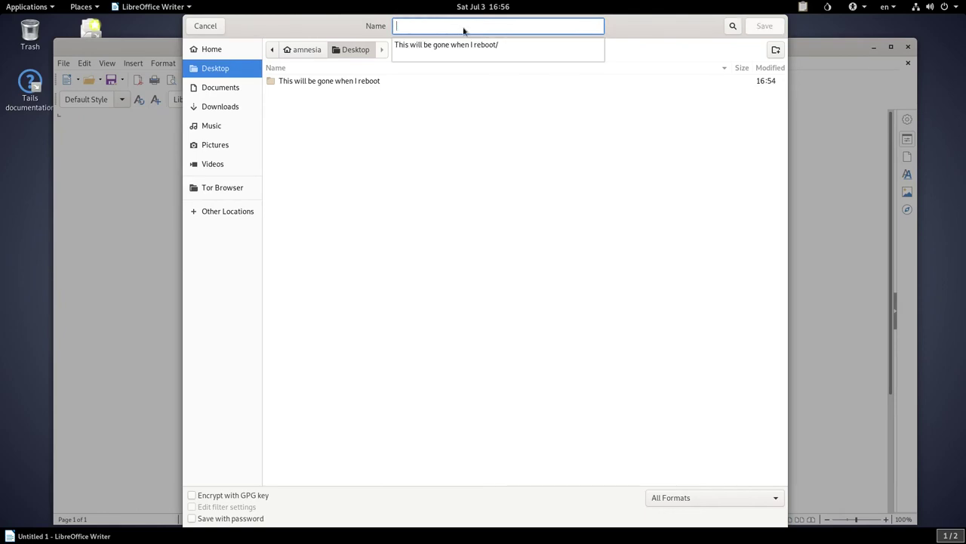
type("SECRET")
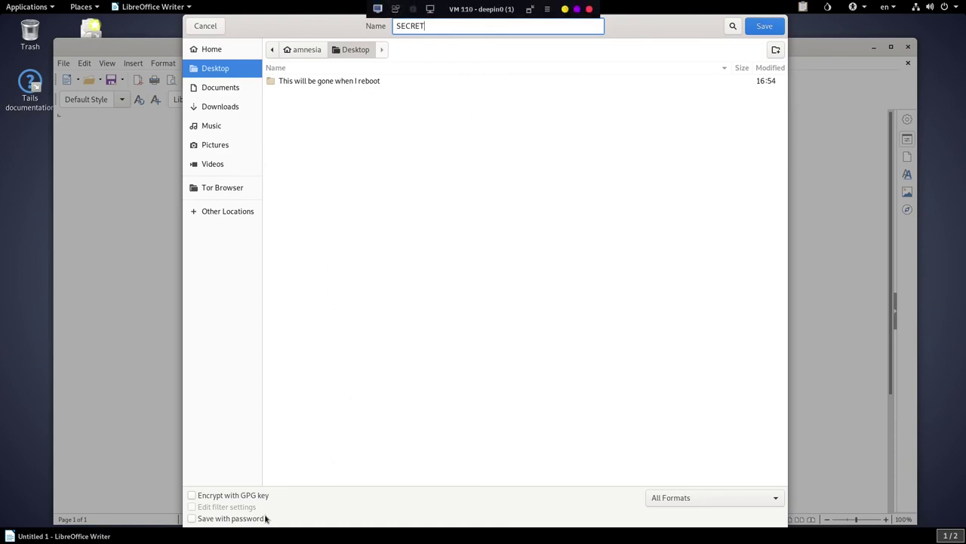
left_click(192, 496)
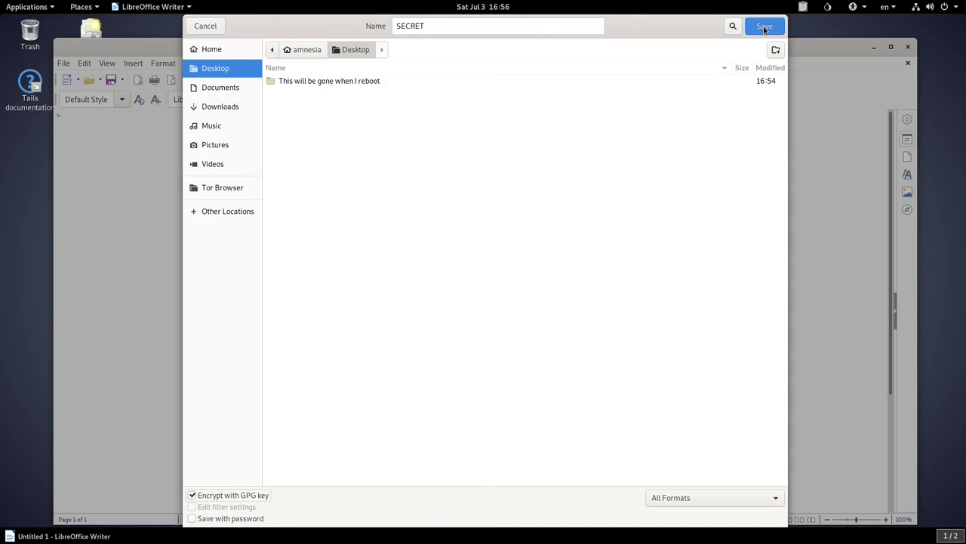
left_click(764, 28)
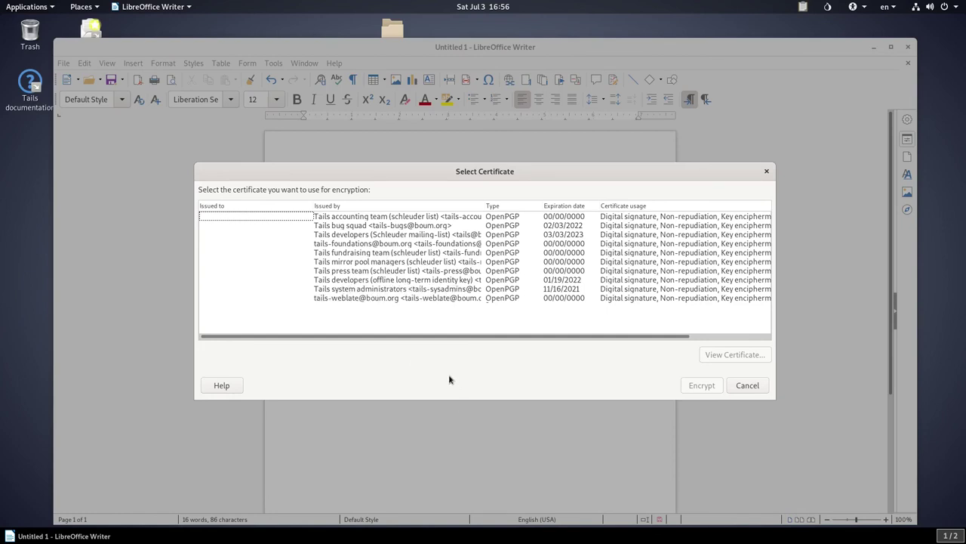
Choose the Tails system administrators key, try encrypting, dismiss the OpenPGP error, and cancel encryption
left_click(439, 226)
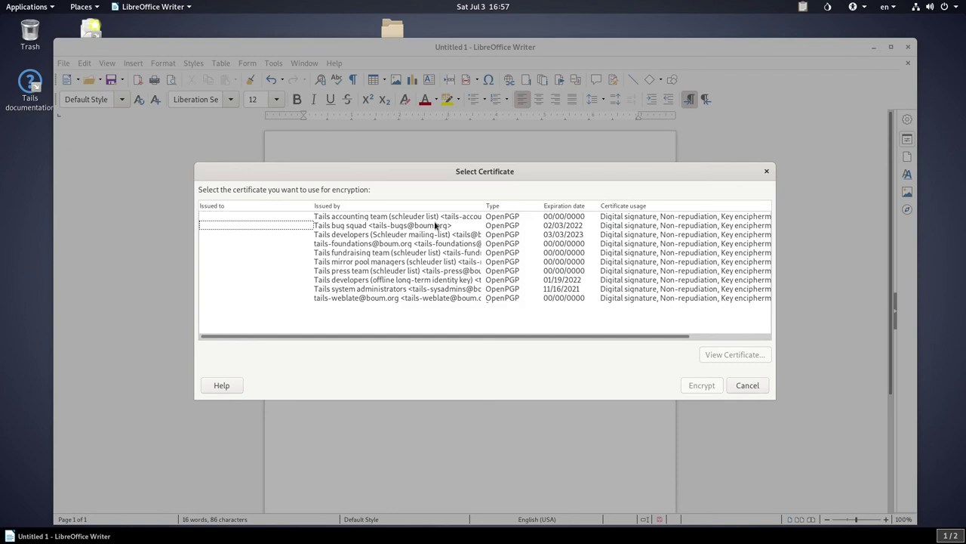
left_click(456, 218)
key("Down")
key("Down")
key("Down")
key("Down")
key("Down")
key("Down")
key("Down")
key("Down")
key("Down")
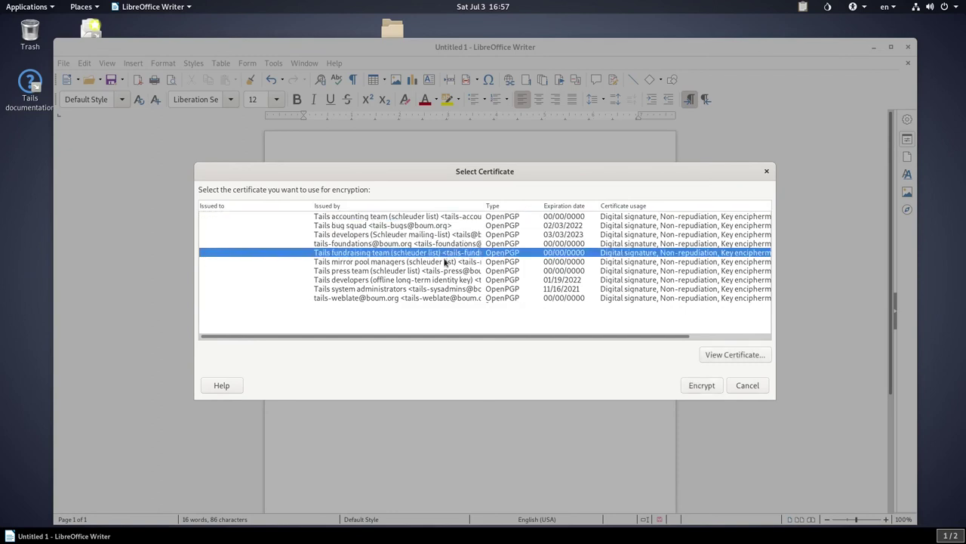
left_click(443, 263)
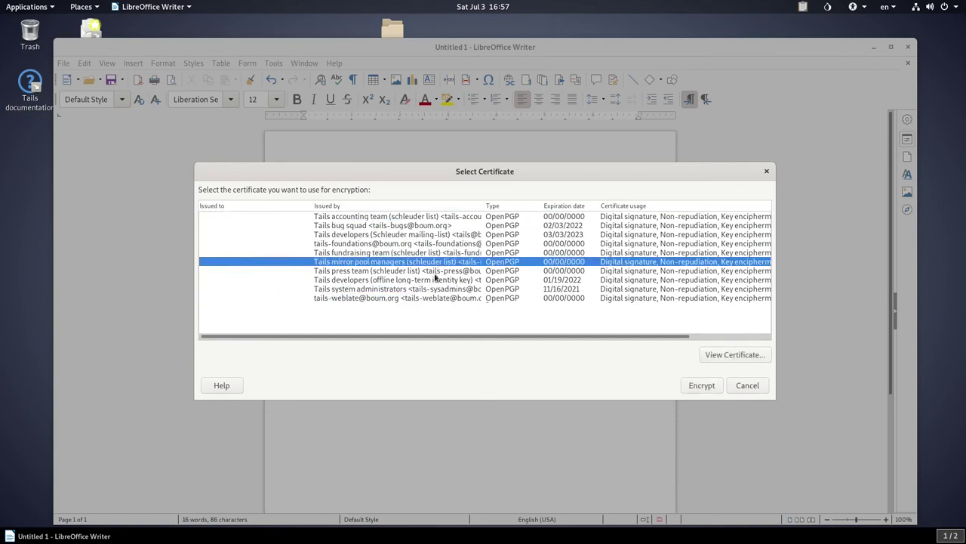
left_click(429, 291)
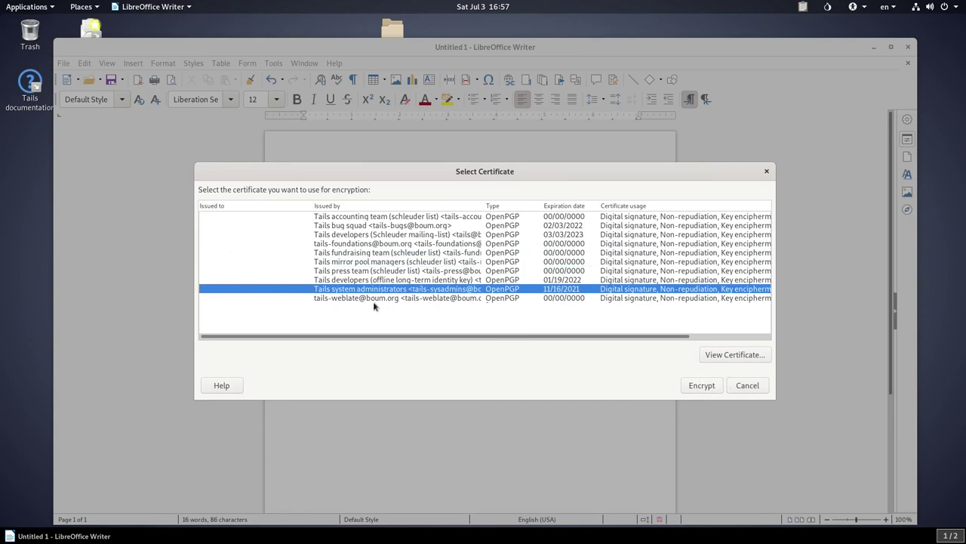
left_click(701, 386)
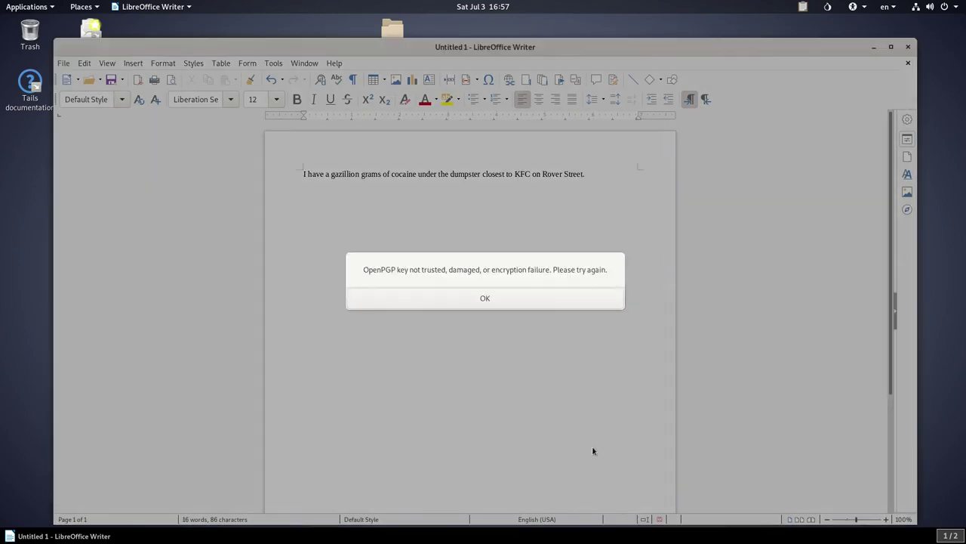
left_click(482, 300)
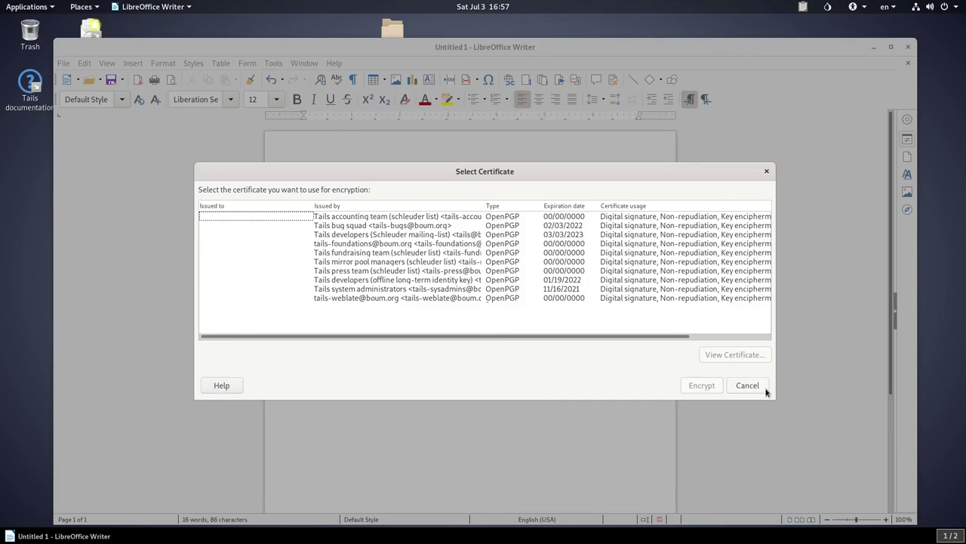
key("Escape")
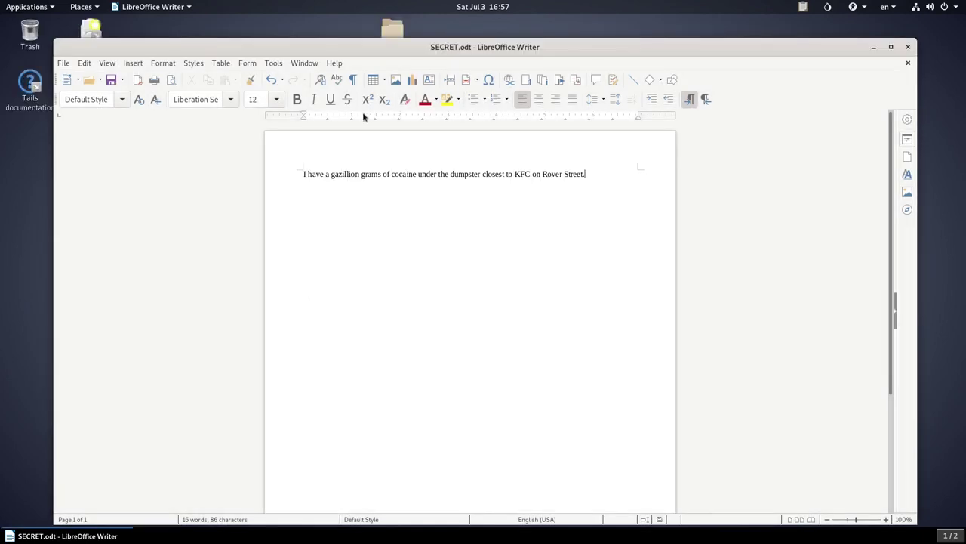
Close Writer, move SECRET.odt beside the folder at the top, and open the system menu
left_click_drag(434, 183, 216, 60)
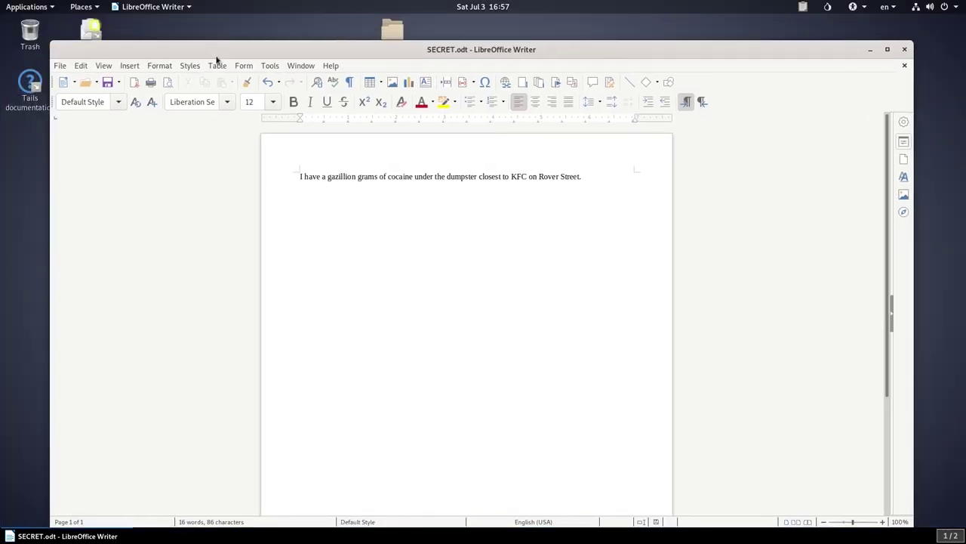
left_click(905, 50)
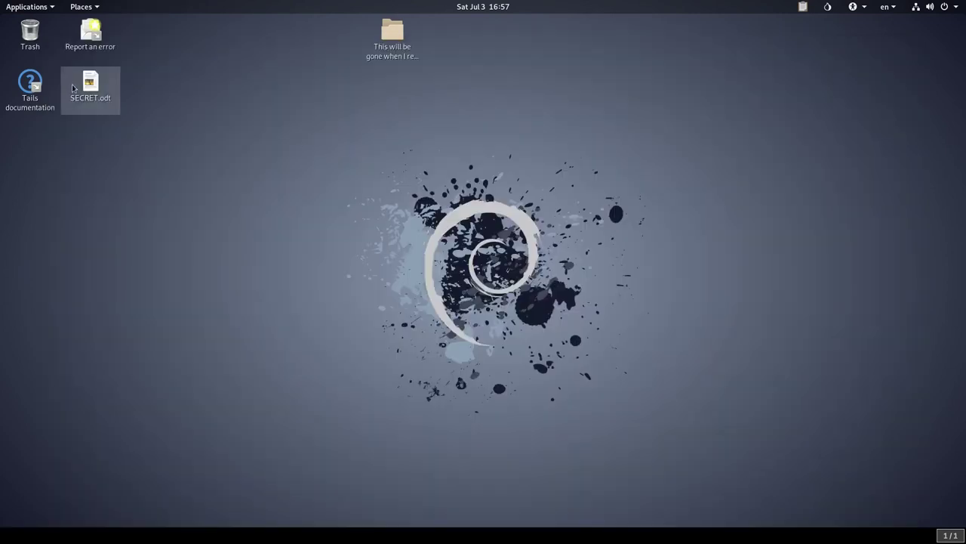
left_click_drag(73, 88, 572, 36)
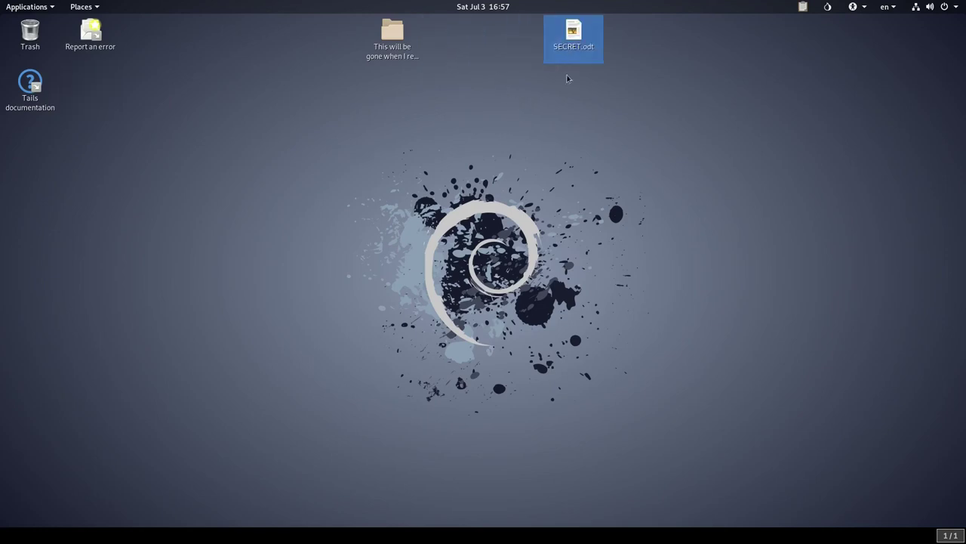
left_click(651, 143)
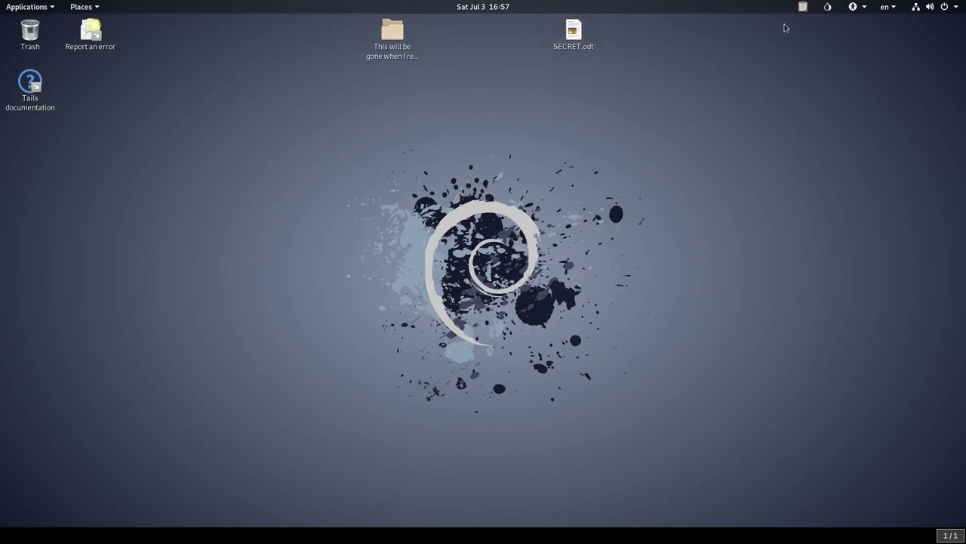
left_click(945, 7)
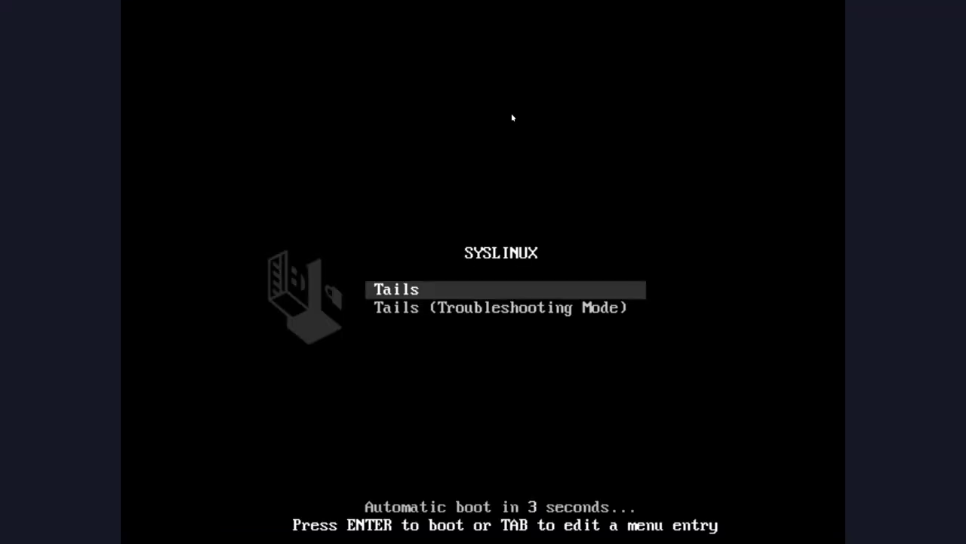
Boot the default Tails entry from the boot menu
key("Up")
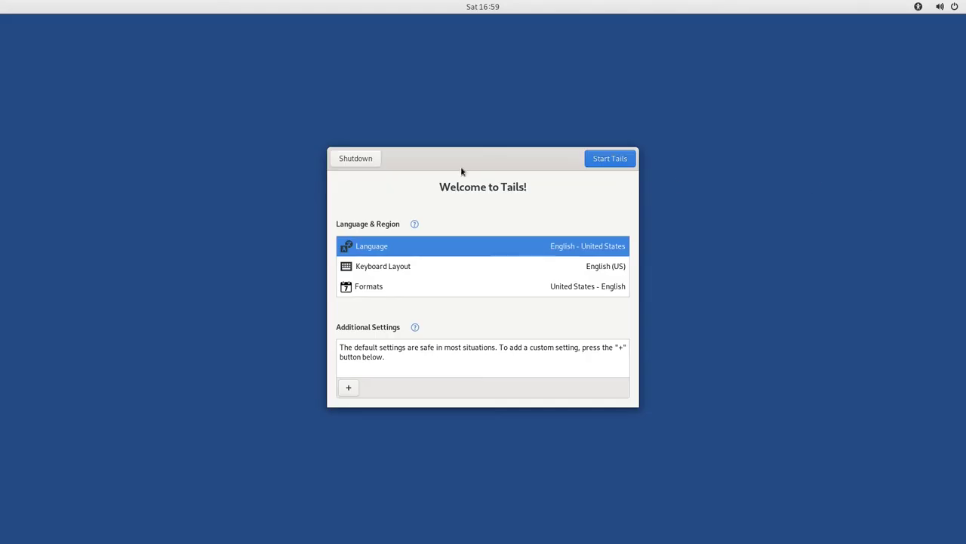
Nudge the Welcome to Tails window up and right, then back to the left
left_click_drag(462, 172, 493, 163)
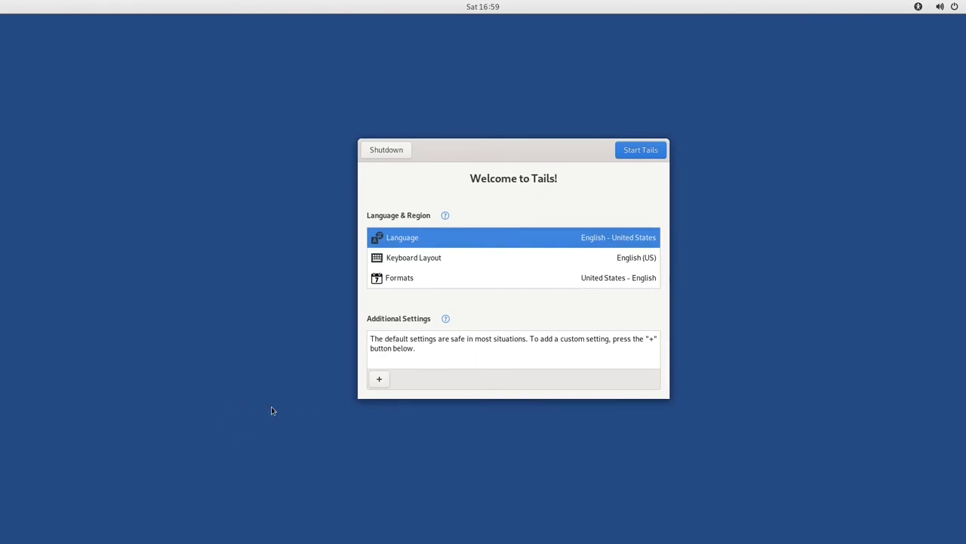
mouse_move(556, 141)
left_mouse_down()
mouse_move(499, 127)
mouse_move(553, 125)
left_mouse_up()
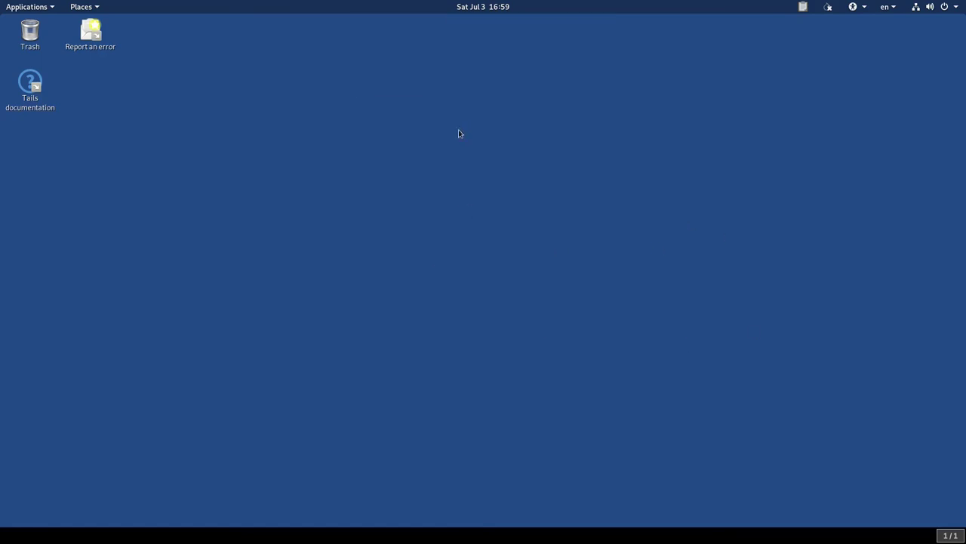
Take the virtual machine out of fullscreen and close the 'Tor is ready' notification
mouse_move(500, 4)
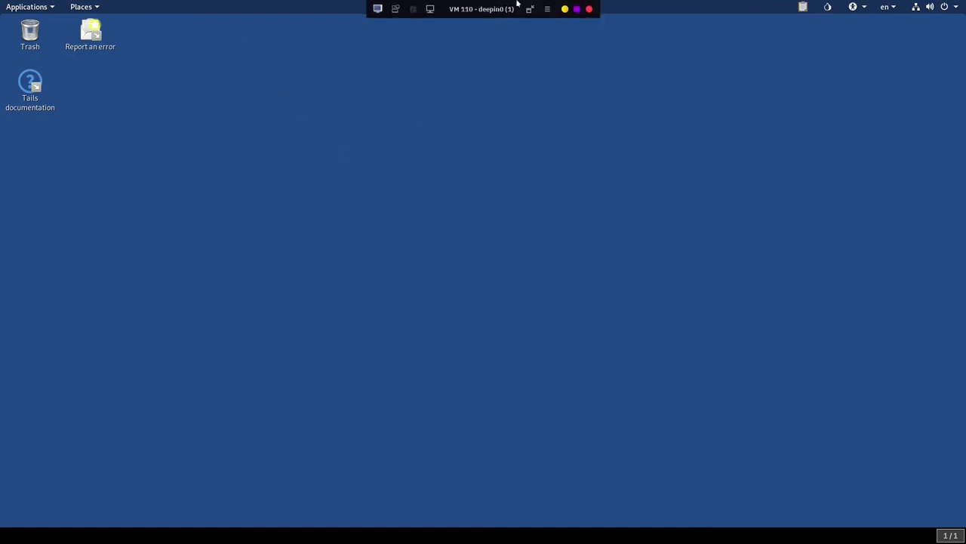
left_click(531, 10)
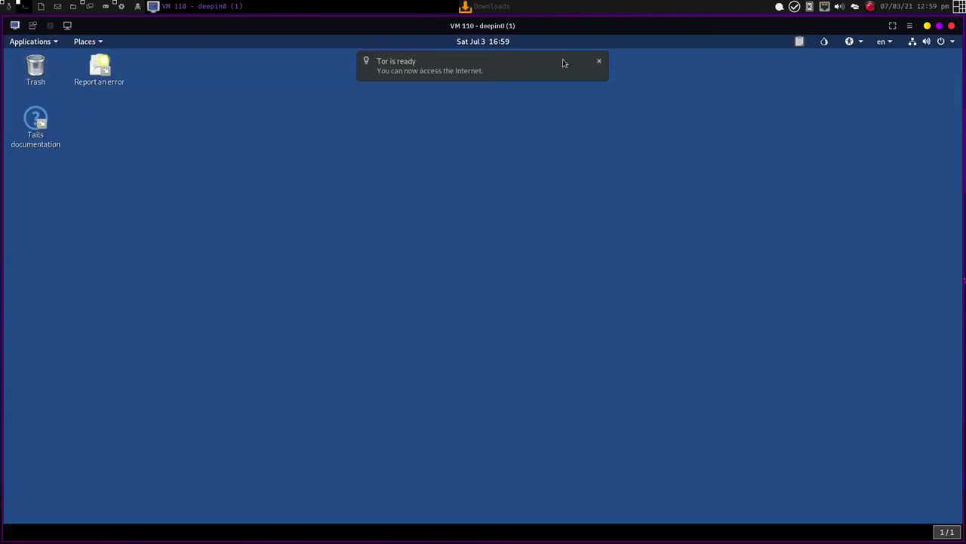
left_click(601, 62)
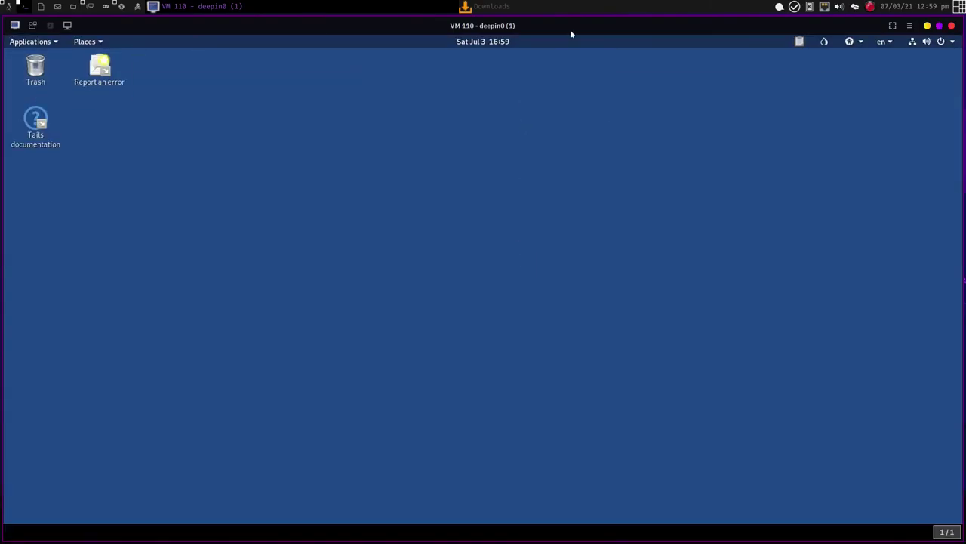